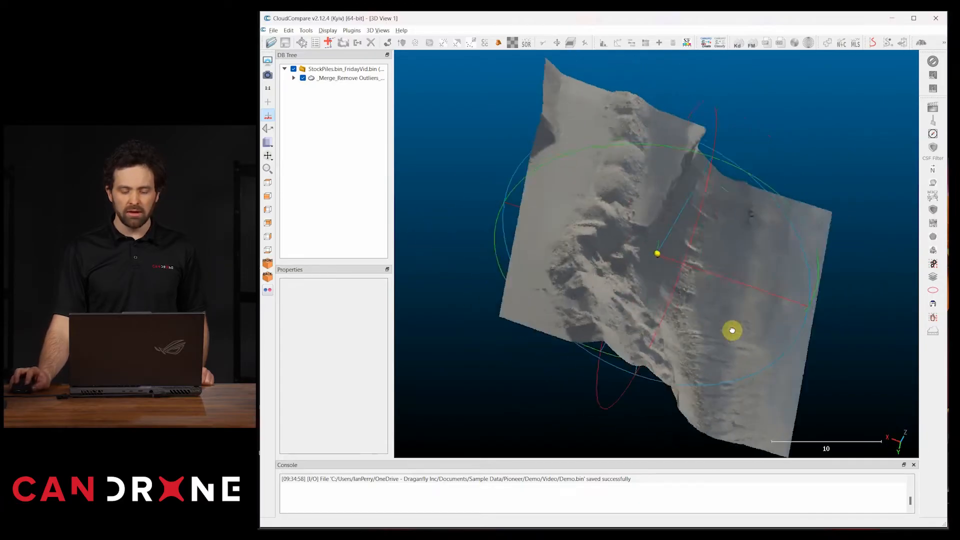
pyautogui.moveTo(660, 268); pyautogui.dragTo(695, 251)
pyautogui.moveTo(695, 250); pyautogui.dragTo(643, 258, button='right')
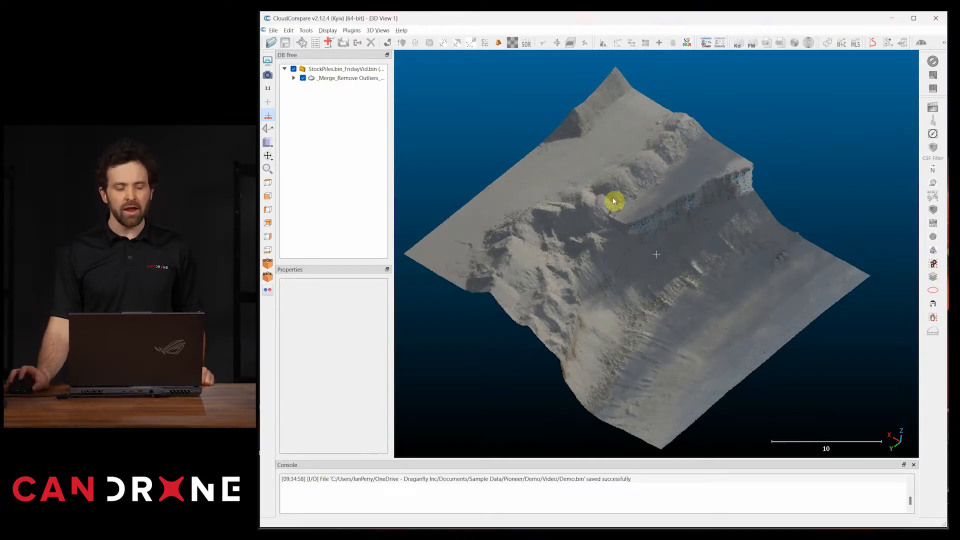
pyautogui.moveTo(621, 204); pyautogui.dragTo(501, 200)
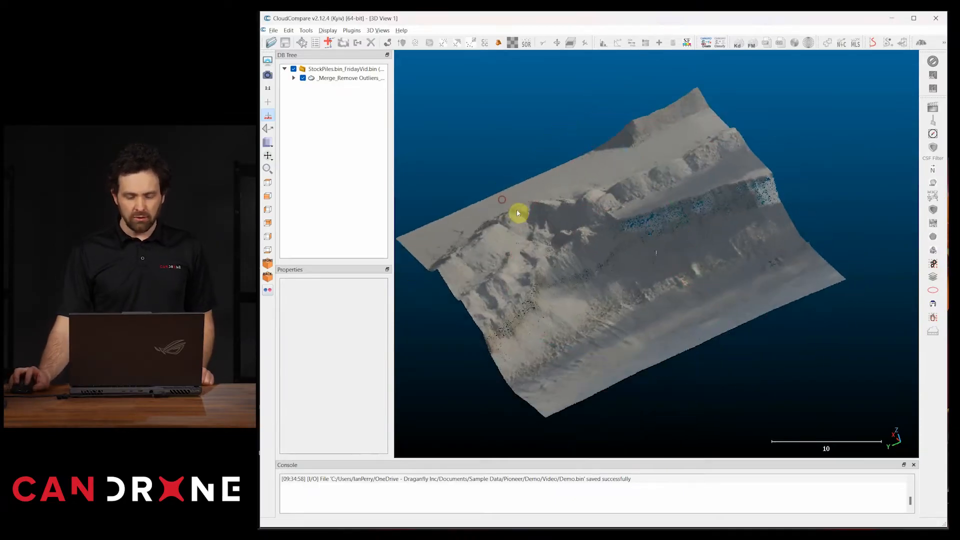
pyautogui.moveTo(581, 236); pyautogui.dragTo(683, 272)
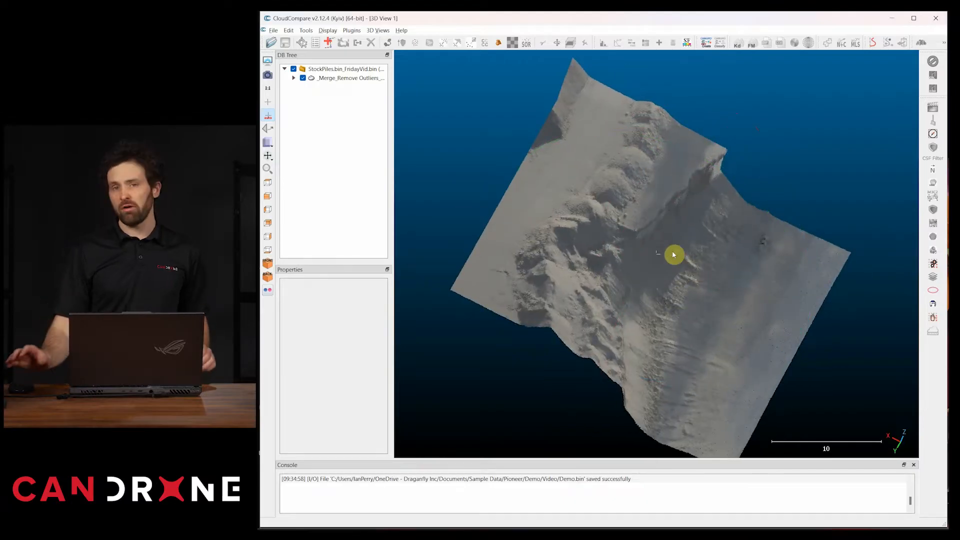
# Save the stockpile cloud as Demo.bin in the CloudCompare entities format, overwriting the existing file.
pyautogui.click(327, 70)
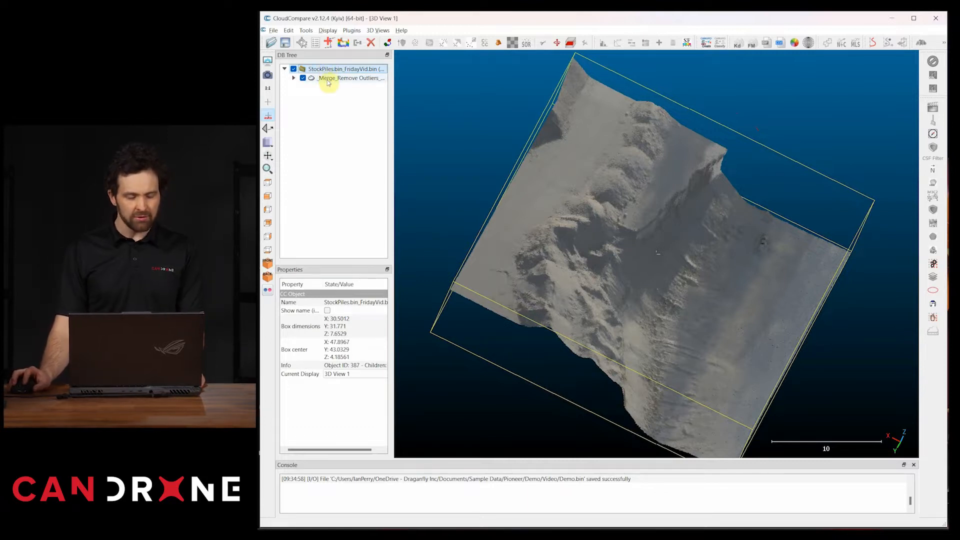
pyautogui.click(325, 81)
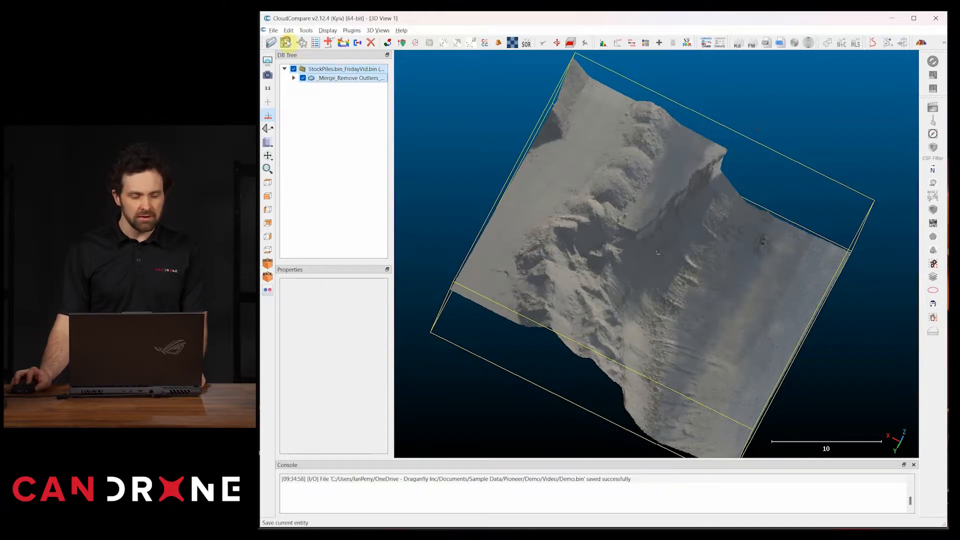
pyautogui.click(285, 42)
pyautogui.click(487, 100)
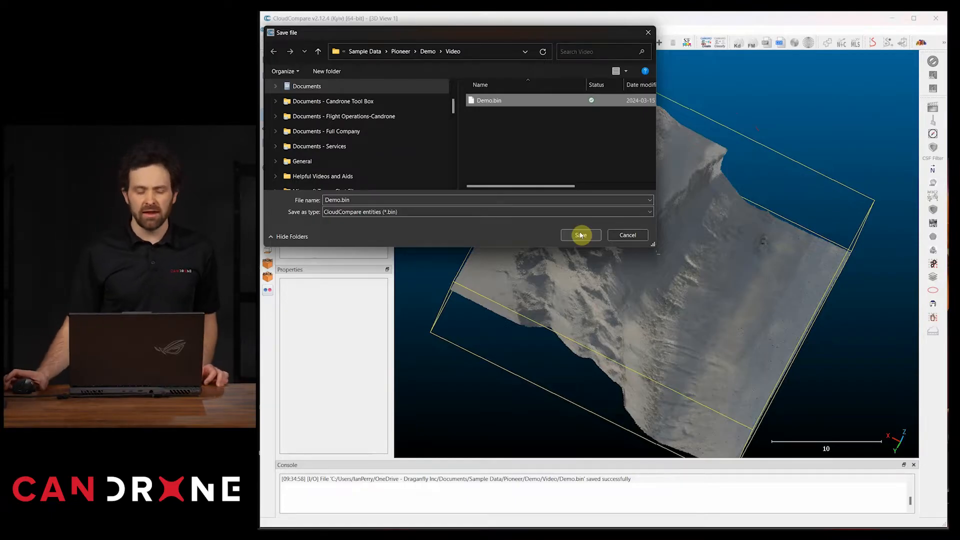
pyautogui.click(553, 213)
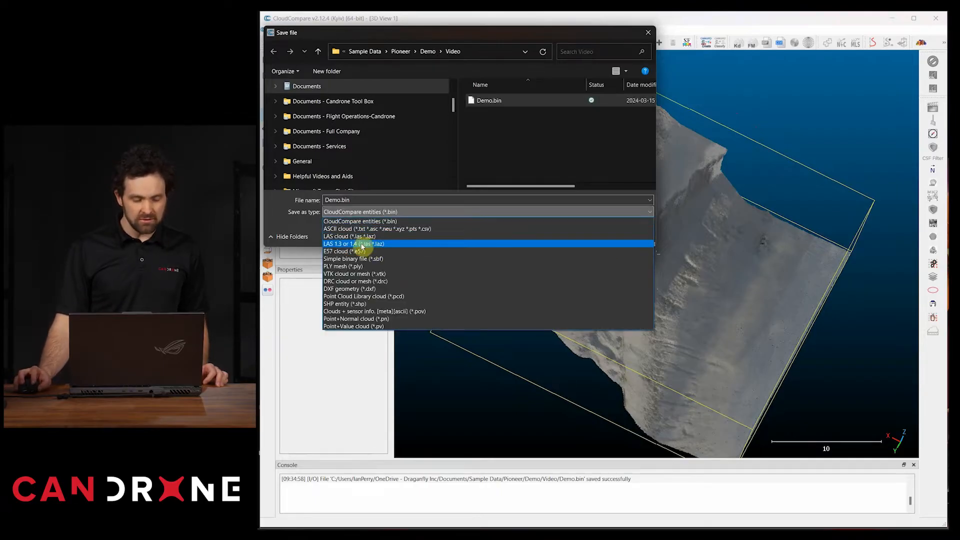
pyautogui.click(599, 206)
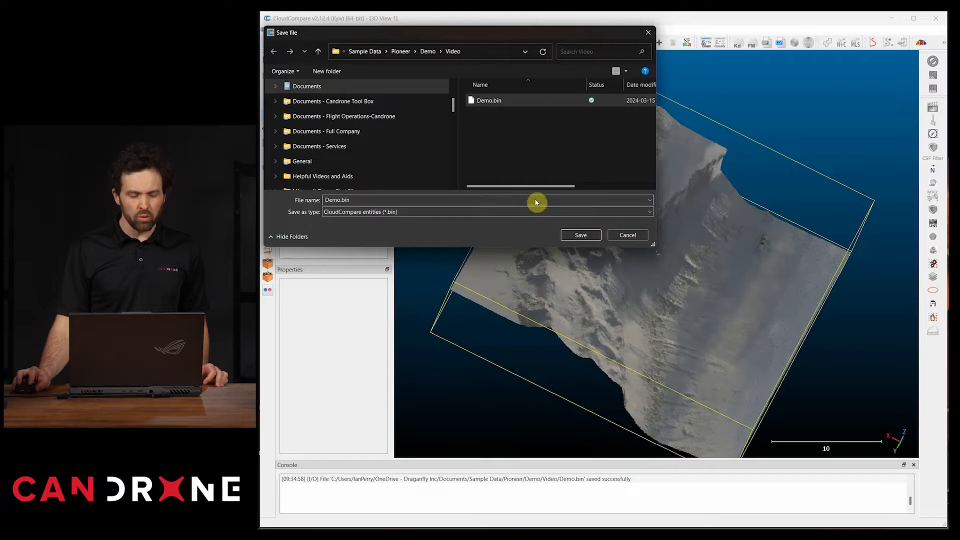
pyautogui.click(580, 236)
pyautogui.click(760, 276)
pyautogui.moveTo(690, 317); pyautogui.dragTo(608, 226)
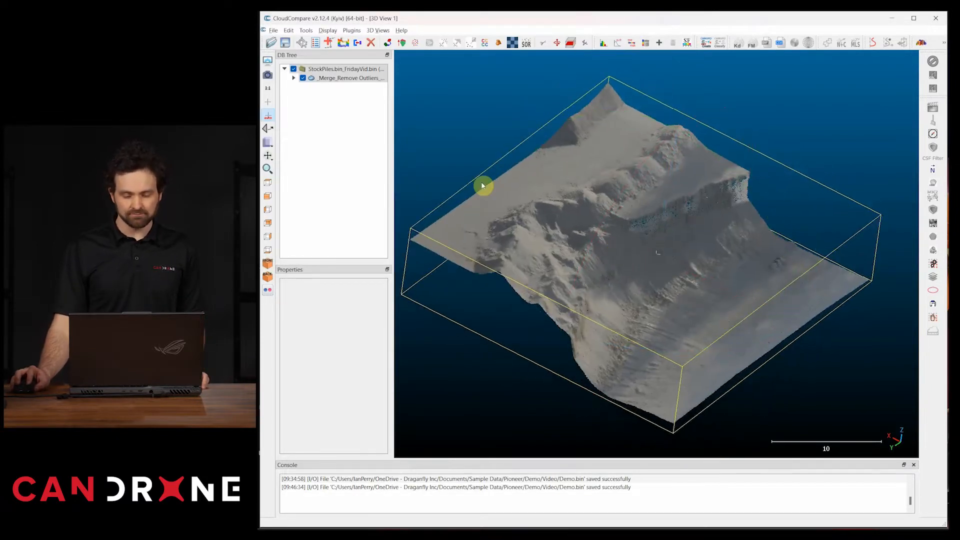
pyautogui.click(352, 132)
pyautogui.moveTo(716, 230); pyautogui.dragTo(563, 264)
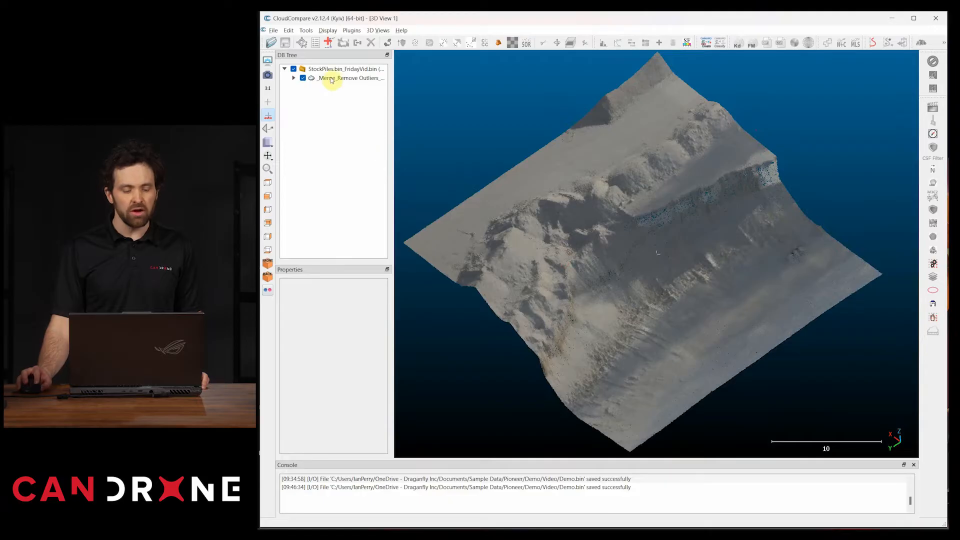
pyautogui.click(330, 79)
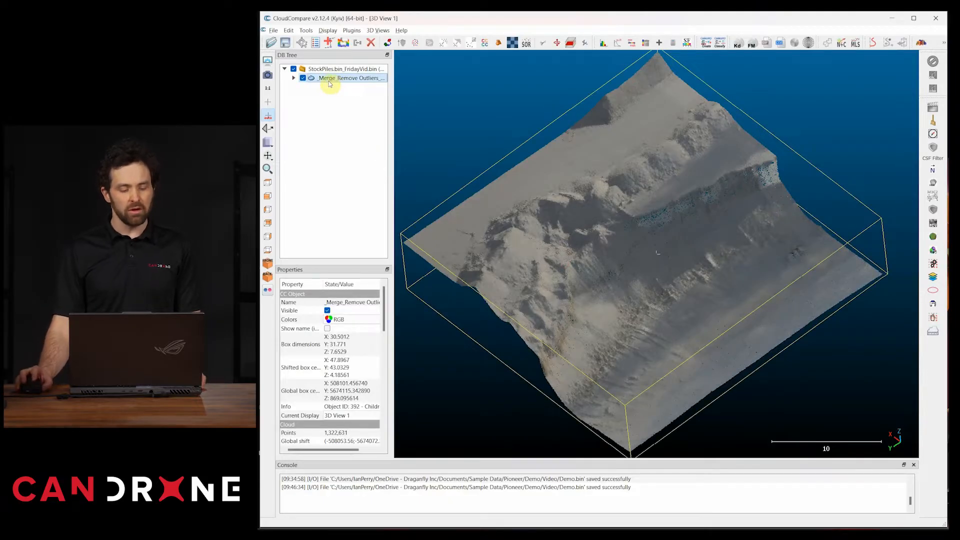
pyautogui.click(537, 44)
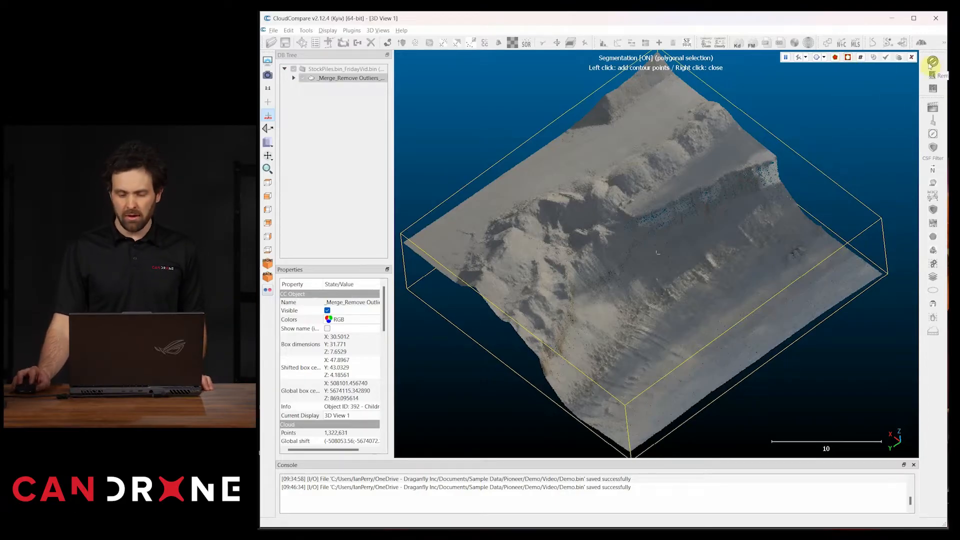
pyautogui.click(911, 57)
# Examine the stockpile cloud from oblique and side angles, focusing on the ridge, its flat base and the slope below.
pyautogui.moveTo(733, 205); pyautogui.dragTo(607, 256)
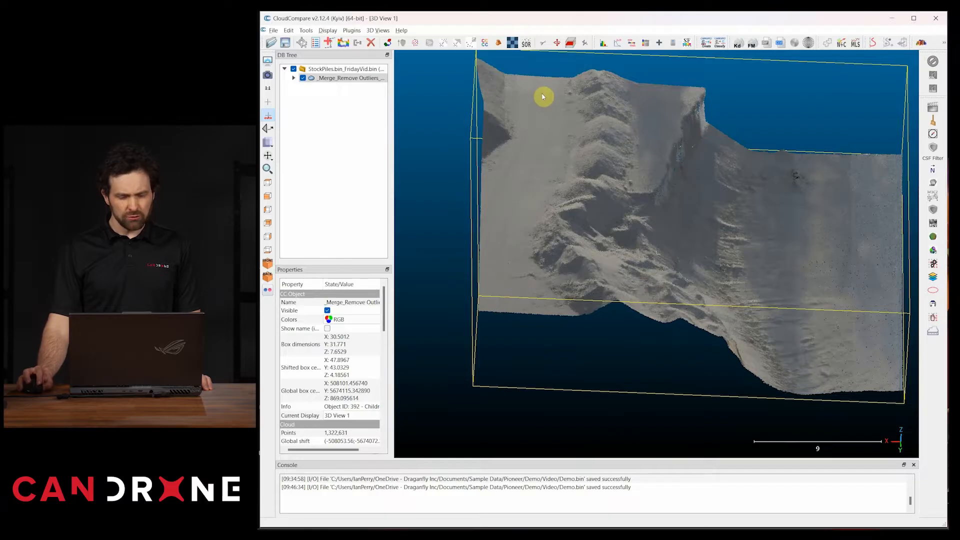
pyautogui.moveTo(712, 316); pyautogui.dragTo(640, 276)
pyautogui.moveTo(640, 276); pyautogui.dragTo(612, 285, button='right')
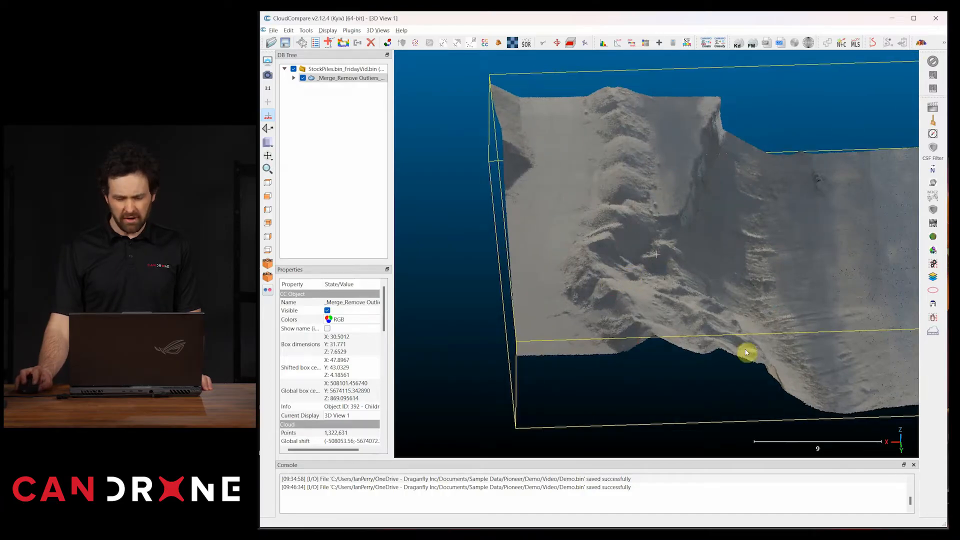
pyautogui.moveTo(764, 341); pyautogui.dragTo(701, 301)
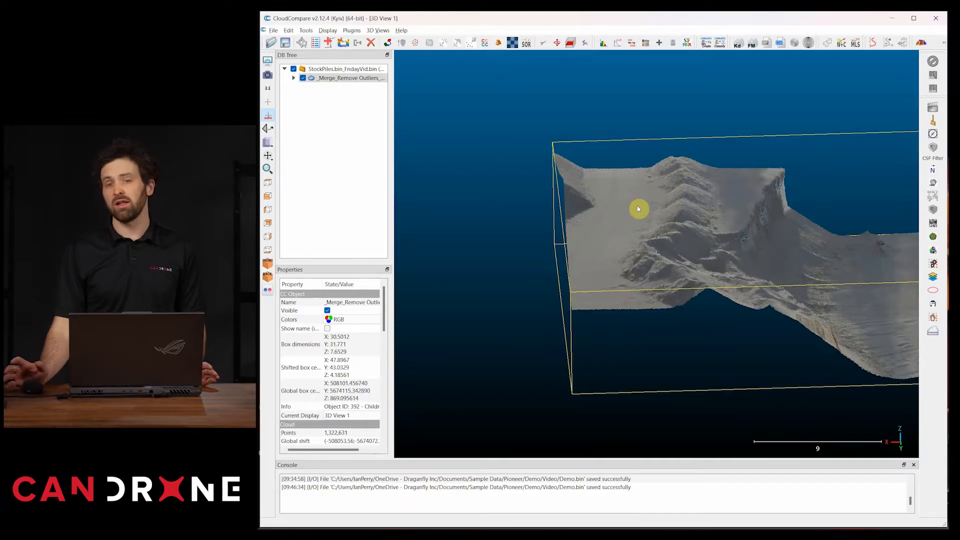
pyautogui.moveTo(638, 207); pyautogui.dragTo(686, 201)
pyautogui.moveTo(639, 246); pyautogui.dragTo(641, 270)
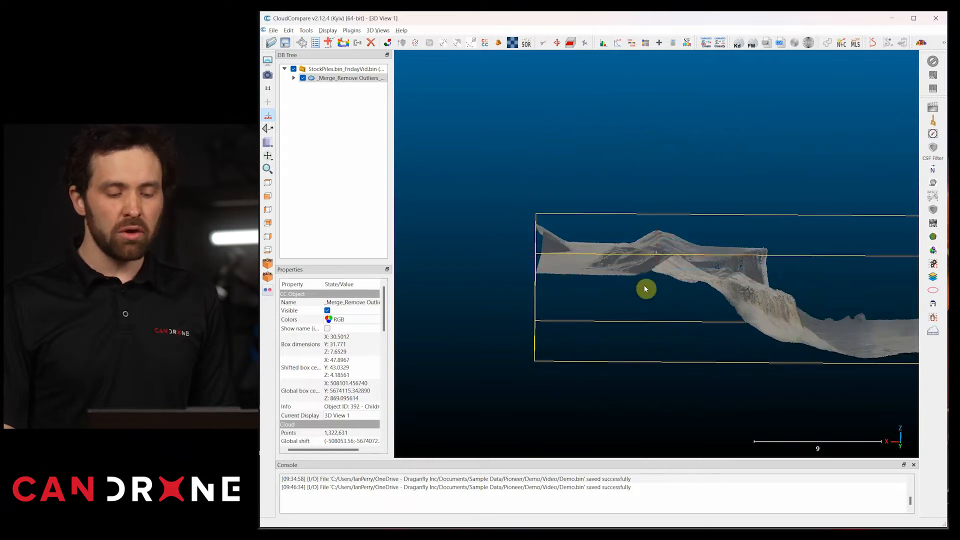
pyautogui.moveTo(641, 279)
pyautogui.mouseDown()
pyautogui.moveTo(654, 272)
pyautogui.moveTo(643, 279)
pyautogui.mouseUp()
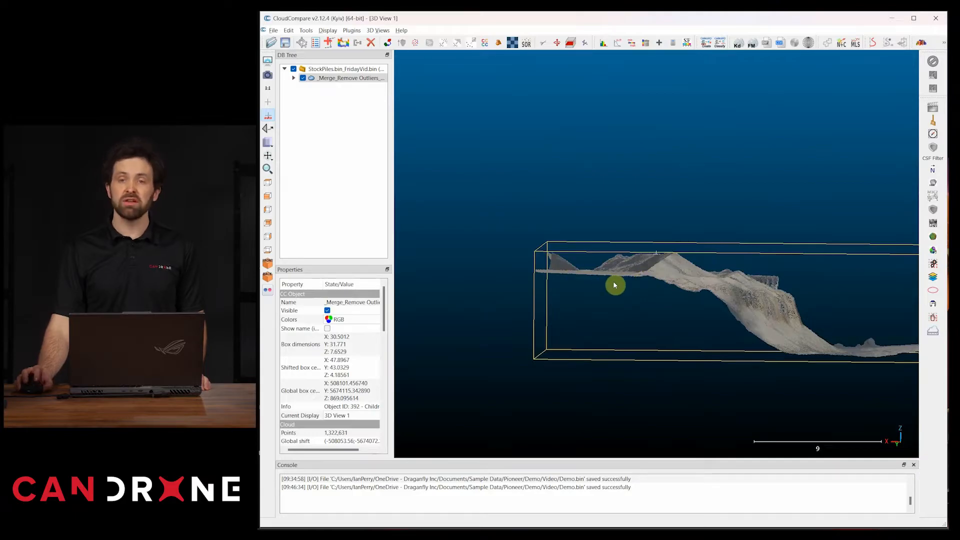
pyautogui.moveTo(611, 275); pyautogui.dragTo(616, 275)
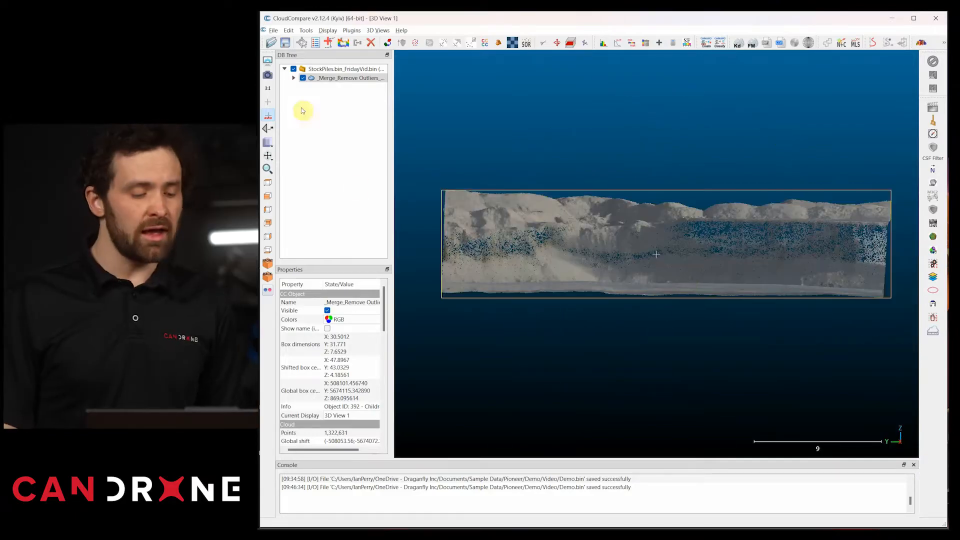
# Inspect the cloud's profile in the front view, and examine the pile and ground surface from above and close up.
pyautogui.click(268, 197)
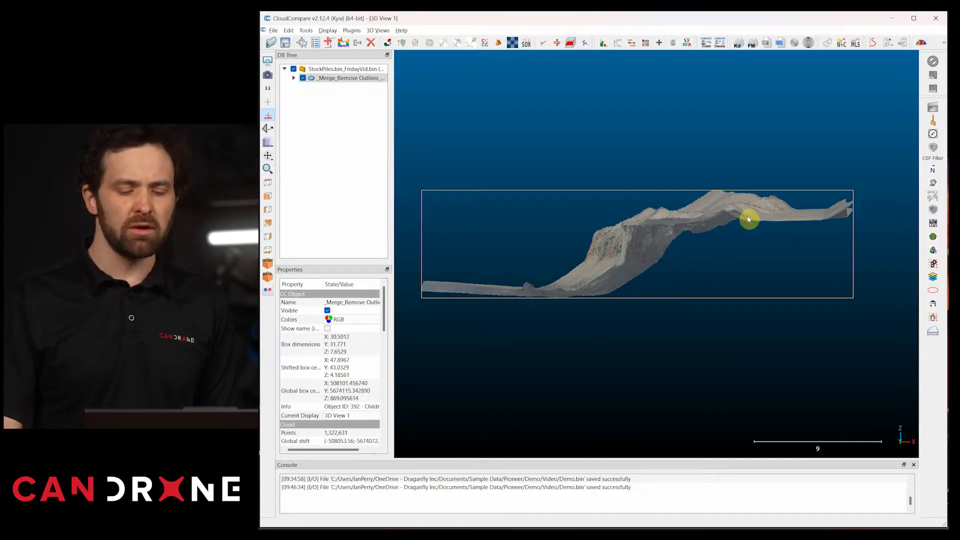
pyautogui.moveTo(728, 223); pyautogui.dragTo(739, 299)
pyautogui.moveTo(720, 250); pyautogui.dragTo(624, 220)
pyautogui.moveTo(590, 183); pyautogui.dragTo(647, 255)
pyautogui.scroll(2, 649, 253)
pyautogui.scroll(2, 649, 252)
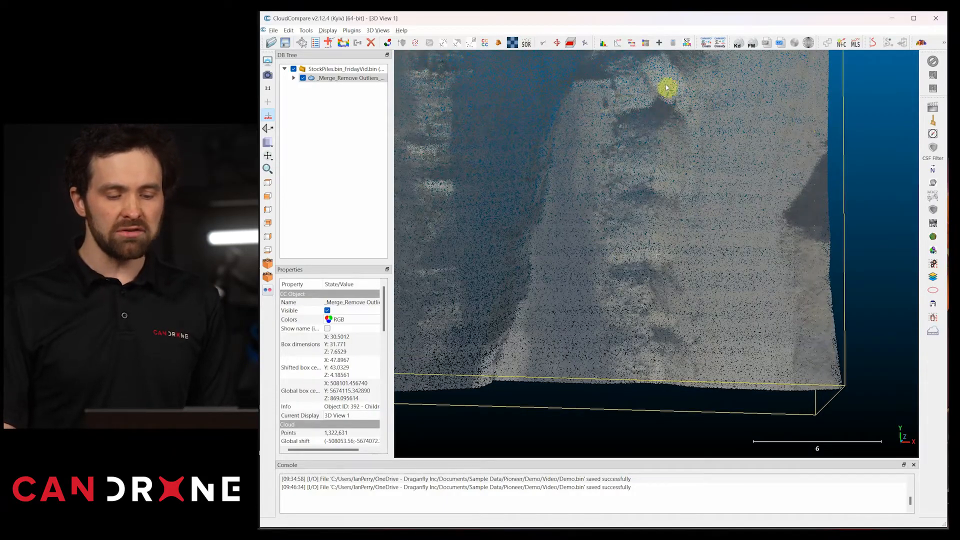
pyautogui.moveTo(698, 274); pyautogui.dragTo(687, 257)
pyautogui.moveTo(616, 247)
pyautogui.mouseDown()
pyautogui.moveTo(834, 328)
pyautogui.moveTo(515, 248)
pyautogui.moveTo(752, 285)
pyautogui.moveTo(536, 246)
pyautogui.moveTo(574, 315)
pyautogui.moveTo(558, 307)
pyautogui.moveTo(729, 332)
pyautogui.moveTo(728, 321)
pyautogui.moveTo(545, 228)
pyautogui.moveTo(665, 257)
pyautogui.moveTo(637, 215)
pyautogui.moveTo(638, 273)
pyautogui.moveTo(545, 214)
pyautogui.moveTo(609, 324)
pyautogui.moveTo(565, 337)
pyautogui.moveTo(763, 321)
pyautogui.moveTo(686, 247)
pyautogui.moveTo(620, 221)
pyautogui.moveTo(647, 249)
pyautogui.moveTo(602, 253)
pyautogui.mouseUp()
# Rename the merged, outlier-cleaned point cloud as Pile_Segment.
pyautogui.click(332, 79)
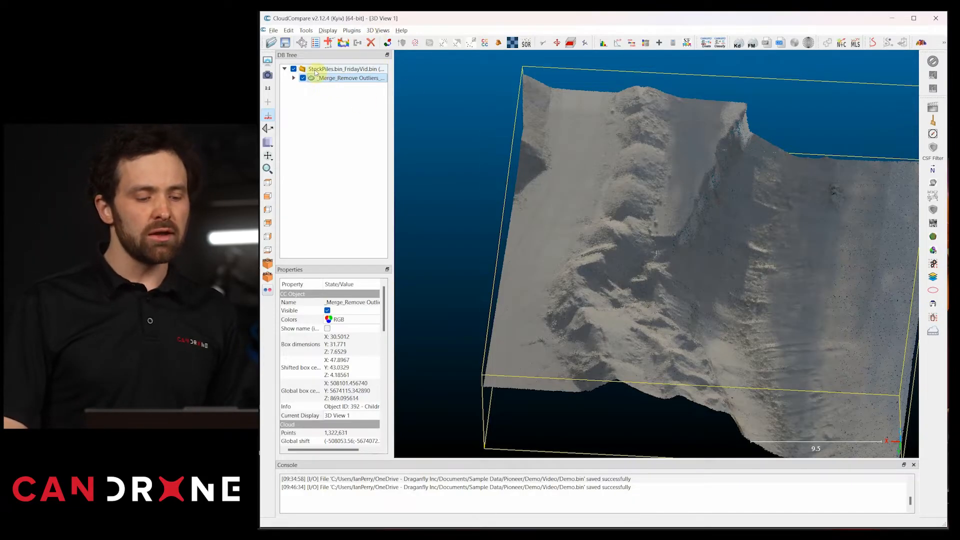
pyautogui.moveTo(568, 242); pyautogui.dragTo(549, 225)
pyautogui.click(346, 124)
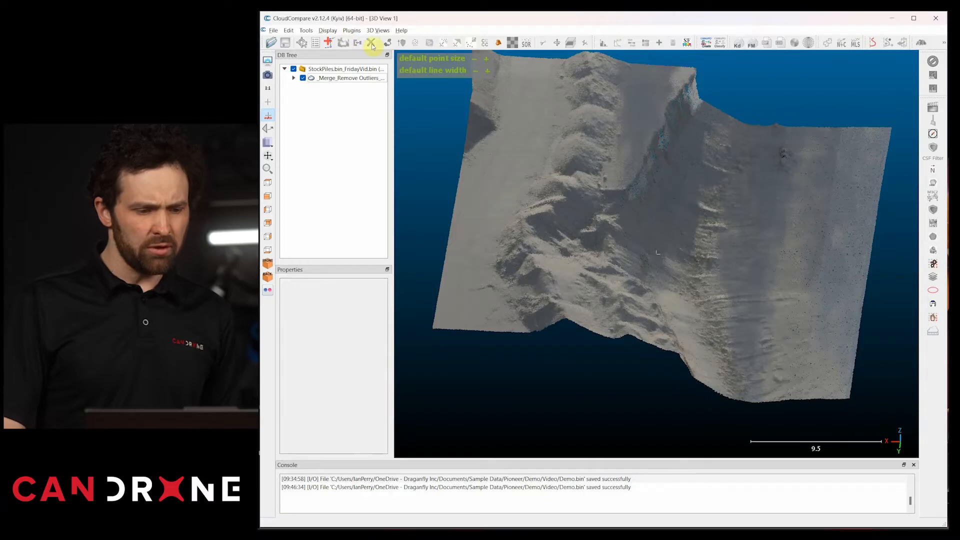
pyautogui.click(333, 80)
pyautogui.moveTo(596, 210); pyautogui.dragTo(594, 229, button='right')
pyautogui.rightClick(332, 79)
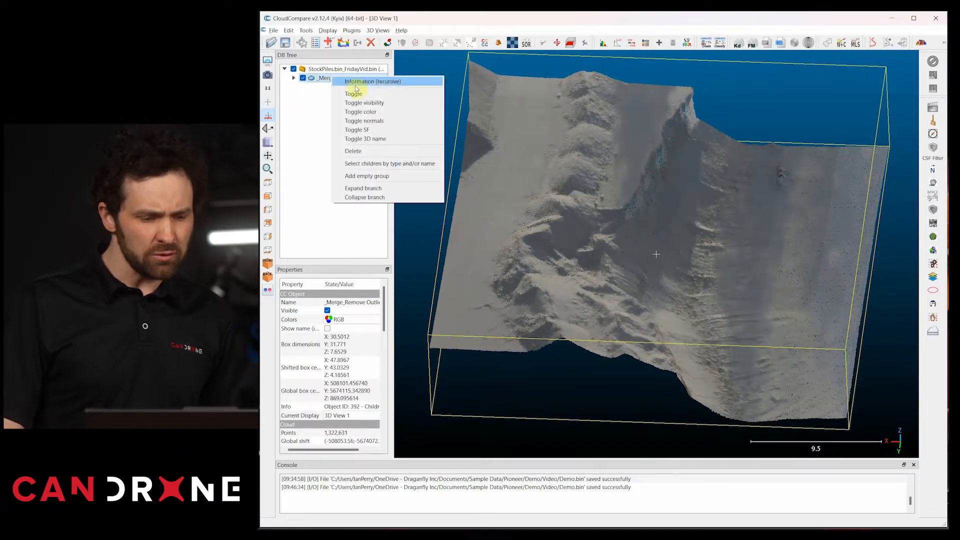
pyautogui.doubleClick(325, 79)
pyautogui.write('Pile_Segment')
pyautogui.press('Return')
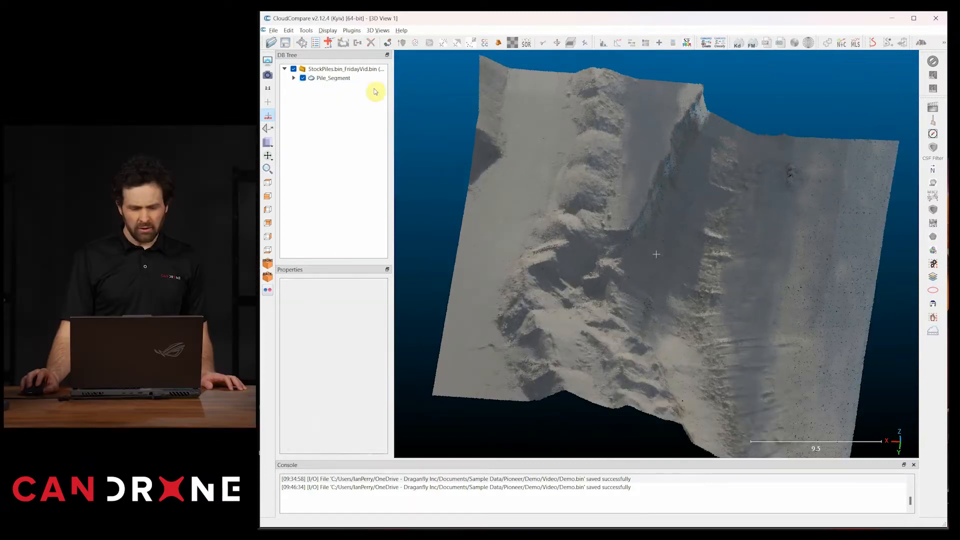
# Select the Pile_Segment cloud, frame the whole pile from above at an angle, and start tracing a polyline on it.
pyautogui.moveTo(544, 225); pyautogui.dragTo(615, 230)
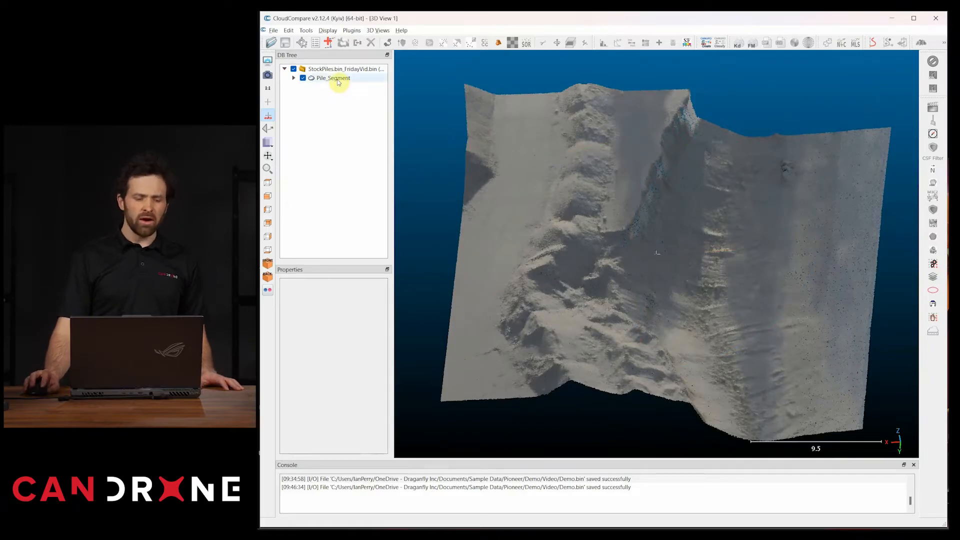
pyautogui.click(335, 79)
pyautogui.moveTo(566, 217); pyautogui.dragTo(567, 204, button='right')
pyautogui.moveTo(567, 204); pyautogui.dragTo(602, 211)
pyautogui.moveTo(561, 198); pyautogui.dragTo(570, 175, button='right')
pyautogui.moveTo(569, 174)
pyautogui.mouseDown()
pyautogui.moveTo(608, 184)
pyautogui.moveTo(575, 184)
pyautogui.mouseUp()
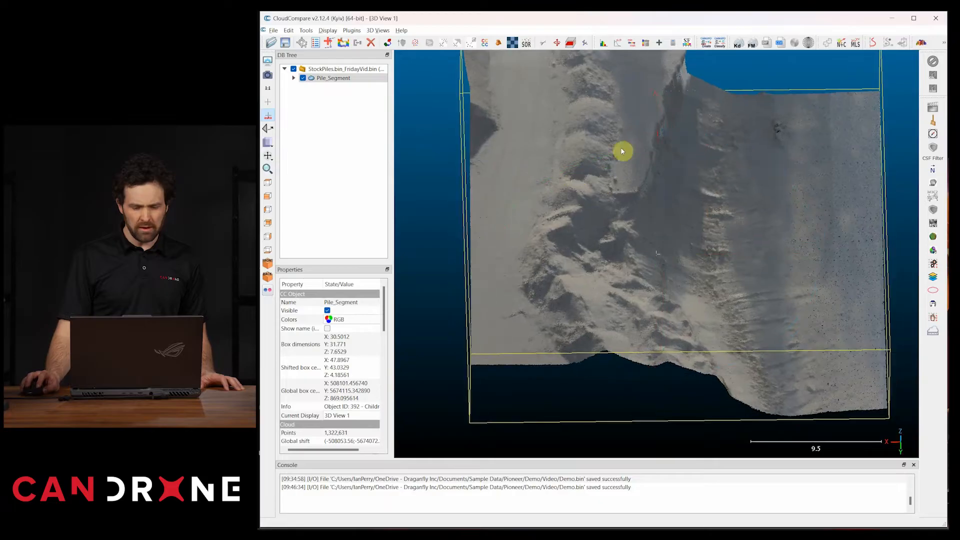
pyautogui.moveTo(650, 104); pyautogui.dragTo(636, 140, button='right')
pyautogui.moveTo(611, 326); pyautogui.dragTo(635, 292, button='right')
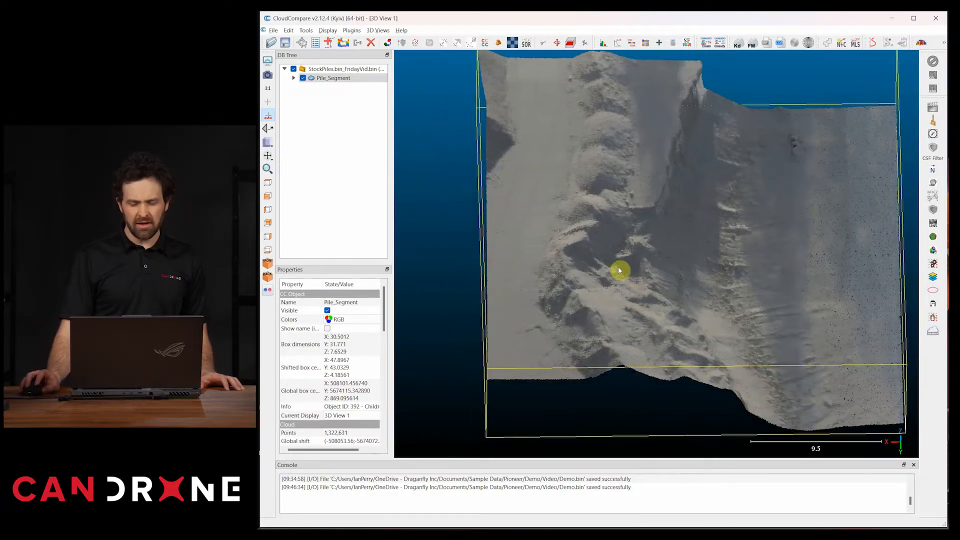
pyautogui.moveTo(619, 268); pyautogui.dragTo(605, 267)
pyautogui.moveTo(620, 229); pyautogui.dragTo(615, 238, button='right')
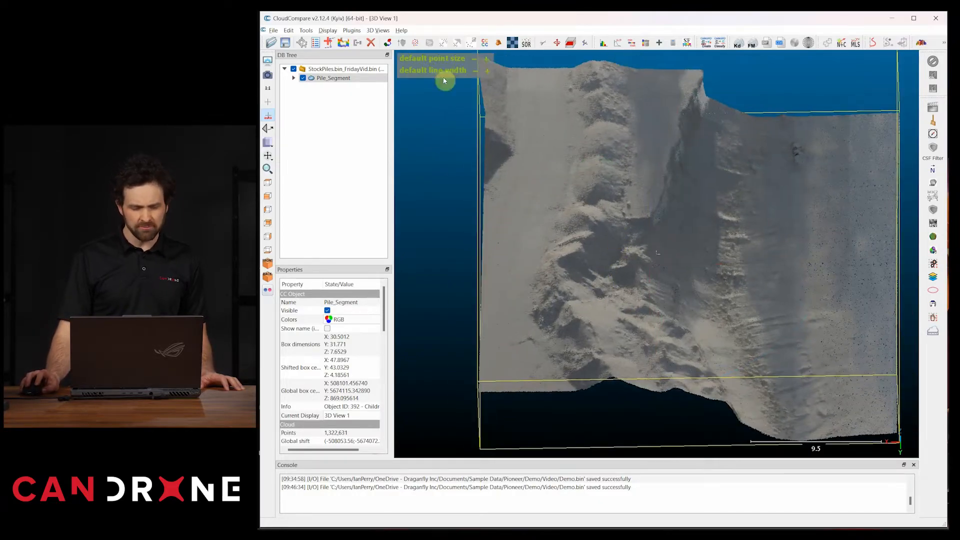
pyautogui.moveTo(693, 226); pyautogui.dragTo(668, 240, button='right')
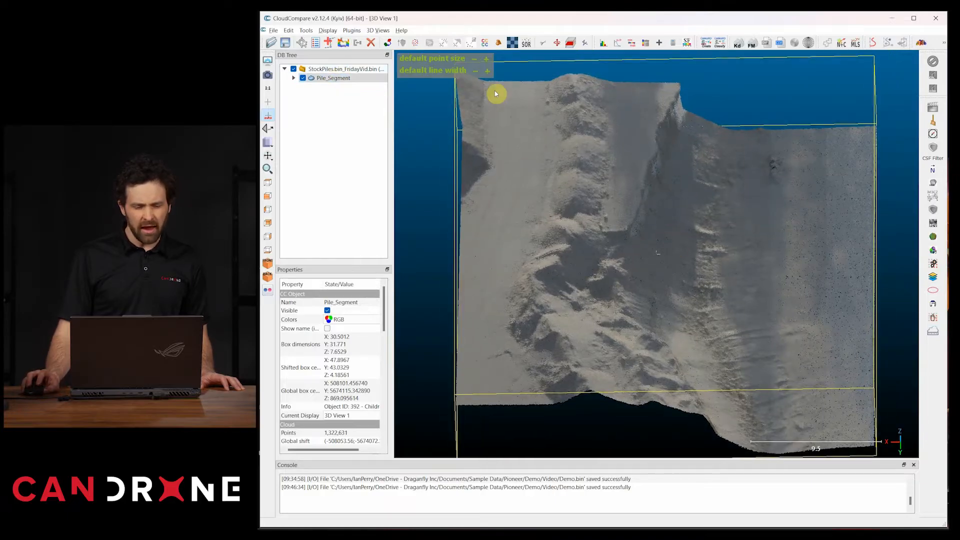
pyautogui.click(329, 42)
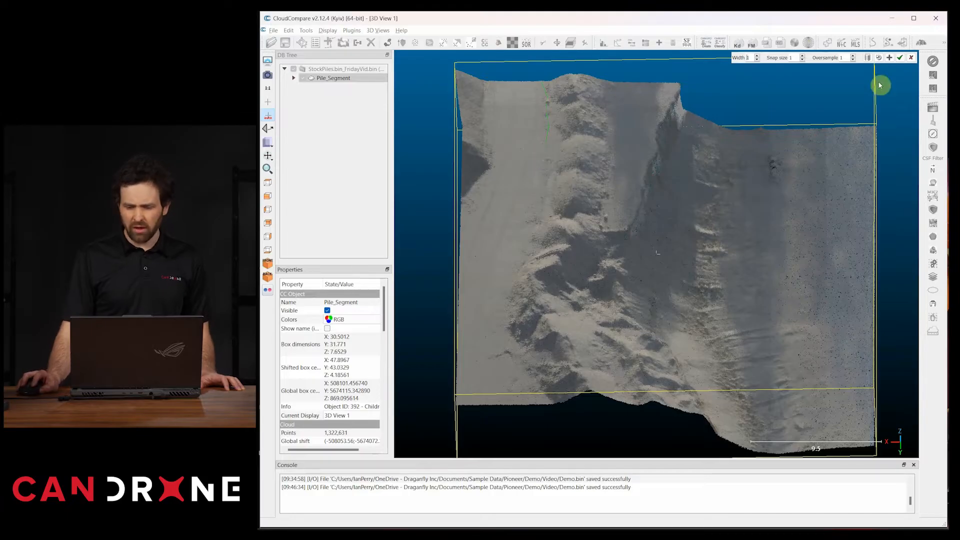
pyautogui.moveTo(612, 198)
pyautogui.mouseDown(button='right')
pyautogui.moveTo(678, 177)
pyautogui.moveTo(660, 188)
pyautogui.mouseUp(button='right')
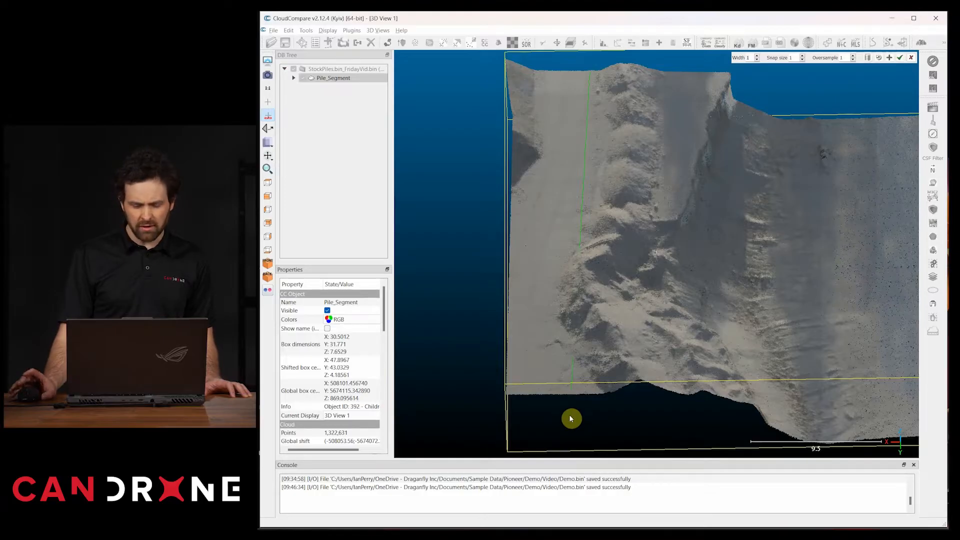
pyautogui.moveTo(627, 346); pyautogui.dragTo(694, 285)
pyautogui.moveTo(665, 260)
pyautogui.mouseDown(button='right')
pyautogui.moveTo(624, 273)
pyautogui.moveTo(630, 267)
pyautogui.mouseUp(button='right')
pyautogui.moveTo(668, 300); pyautogui.dragTo(642, 334)
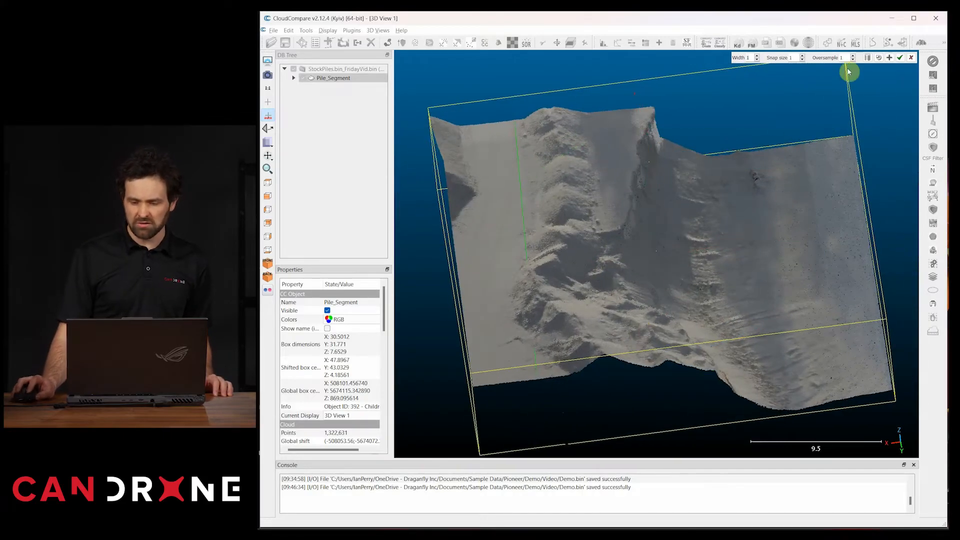
pyautogui.click(879, 58)
# Trace a three-vertex polyline about 31.3 long across the flat ground along the pile's base and accept it.
pyautogui.moveTo(761, 125); pyautogui.dragTo(667, 172)
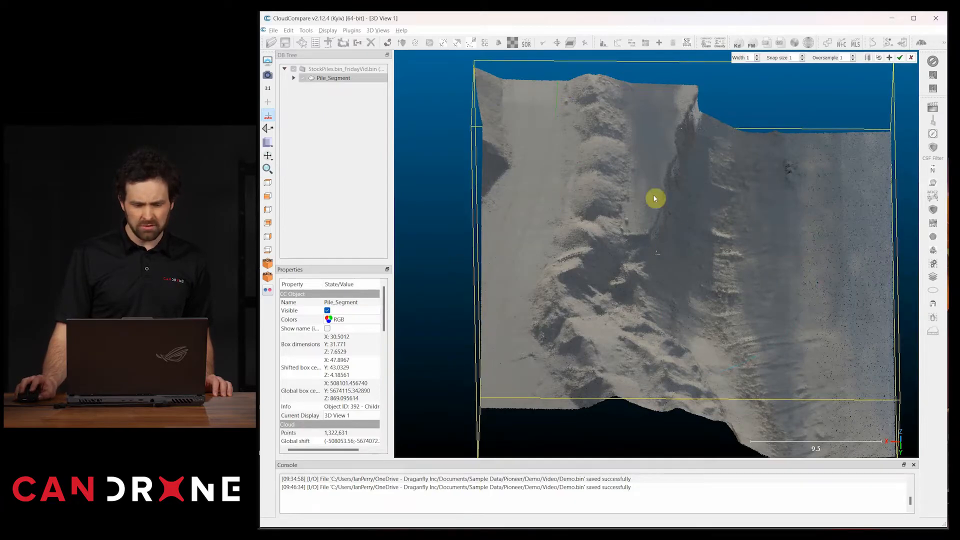
pyautogui.moveTo(686, 235)
pyautogui.mouseDown()
pyautogui.moveTo(729, 191)
pyautogui.moveTo(672, 232)
pyautogui.mouseUp()
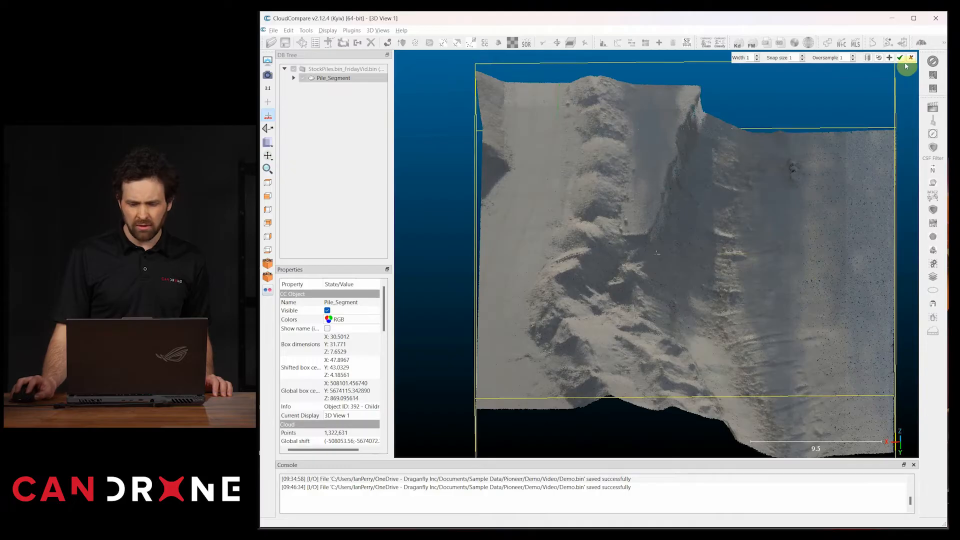
pyautogui.click(890, 58)
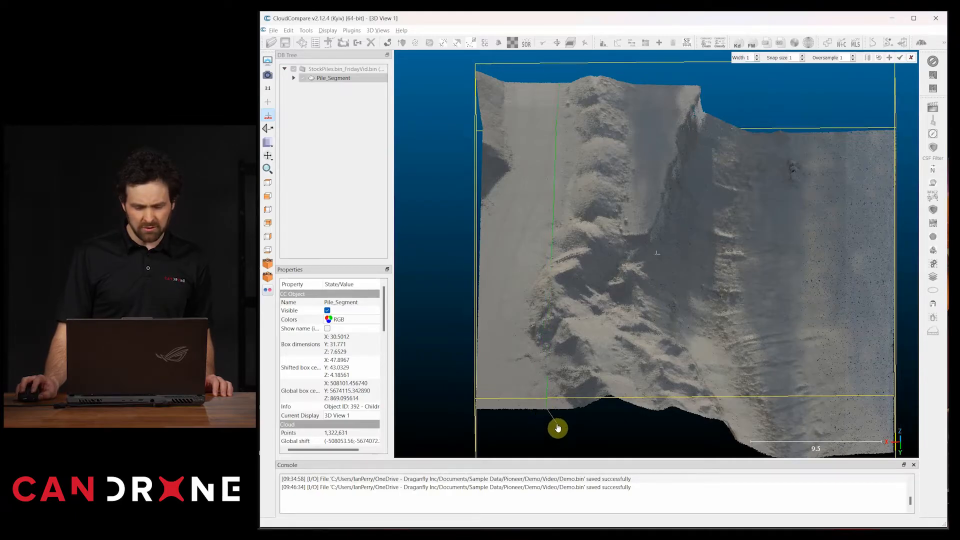
pyautogui.moveTo(688, 272); pyautogui.dragTo(787, 195)
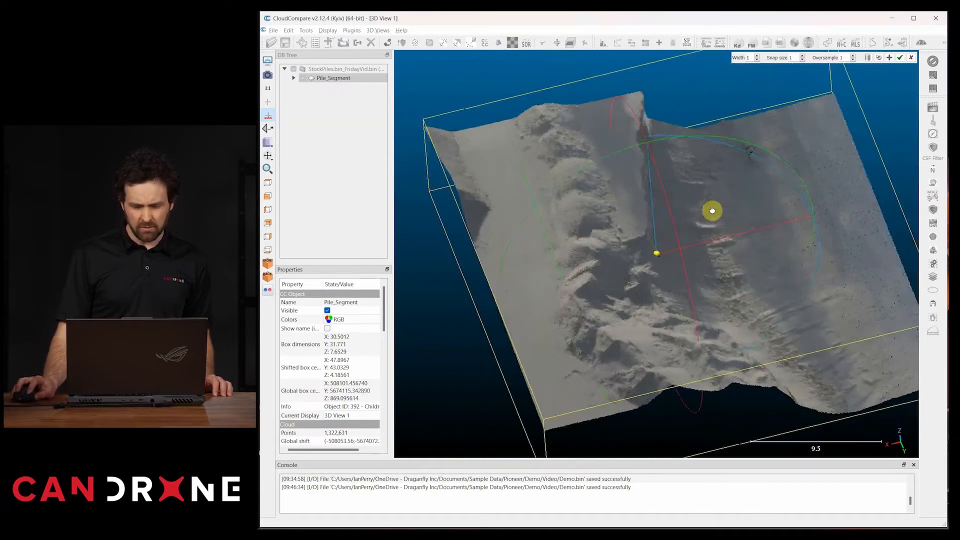
pyautogui.click(901, 58)
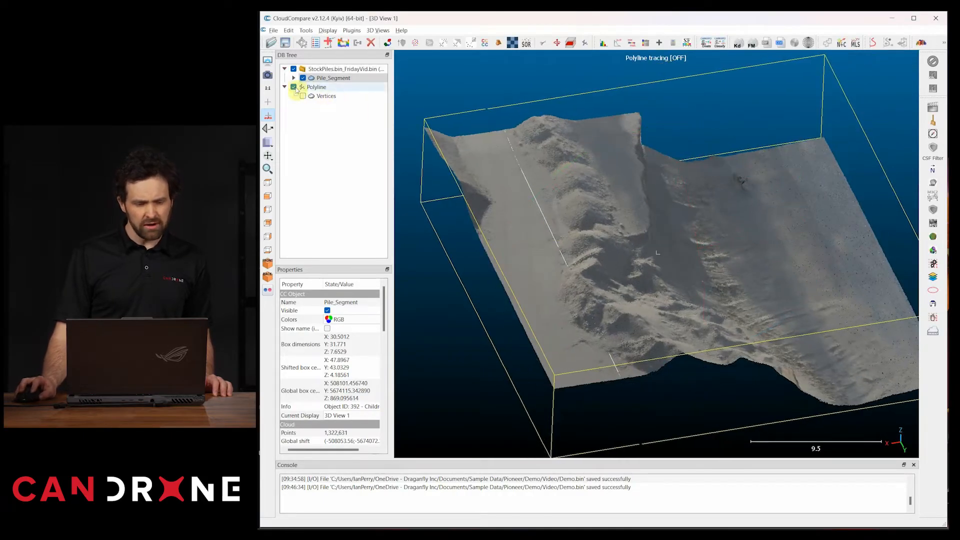
# Examine the traced polyline against the pile's base and the slope below from oblique, low side and overhead angles.
pyautogui.moveTo(465, 242); pyautogui.dragTo(619, 310)
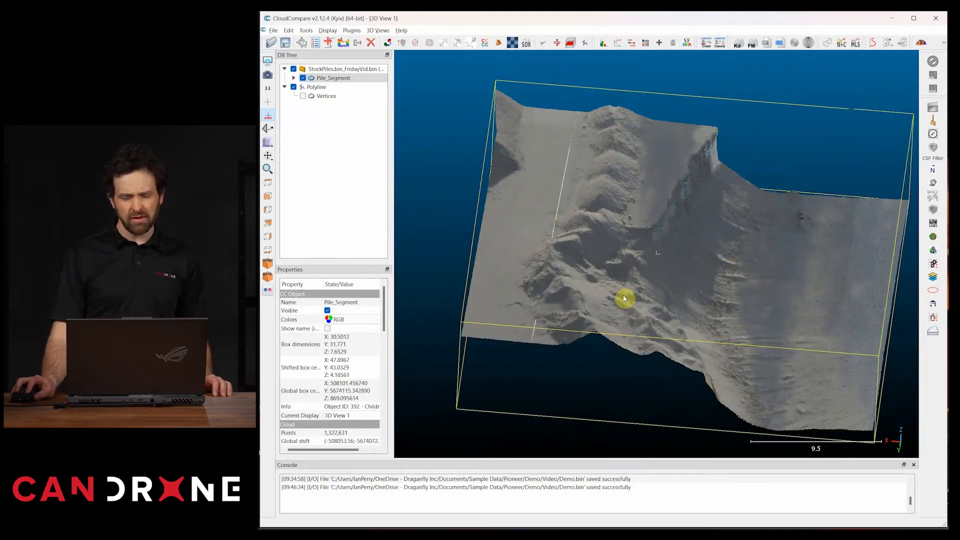
pyautogui.moveTo(555, 178); pyautogui.dragTo(544, 250)
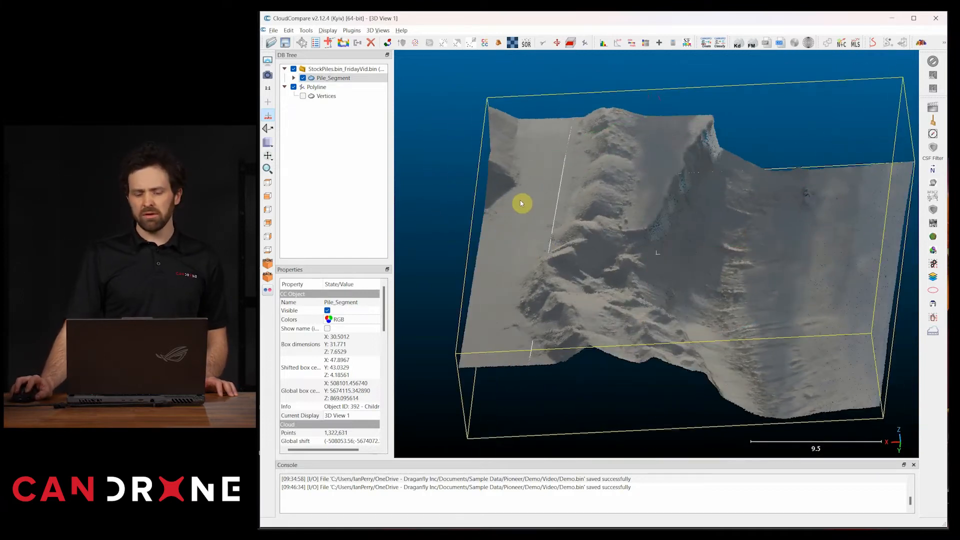
pyautogui.moveTo(564, 215)
pyautogui.mouseDown()
pyautogui.moveTo(579, 193)
pyautogui.moveTo(559, 204)
pyautogui.mouseUp()
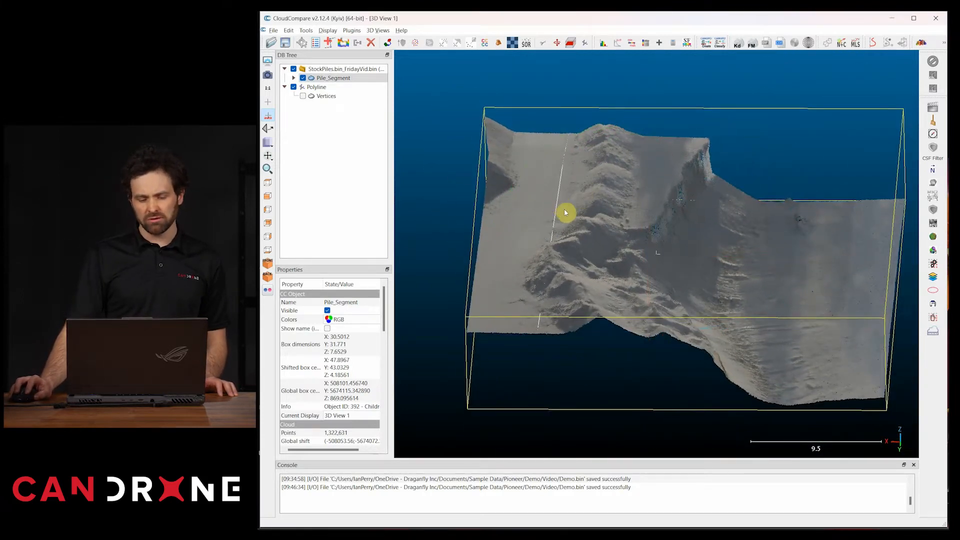
pyautogui.moveTo(823, 371); pyautogui.dragTo(612, 236)
pyautogui.moveTo(598, 193); pyautogui.dragTo(620, 290)
pyautogui.moveTo(635, 238); pyautogui.dragTo(683, 341)
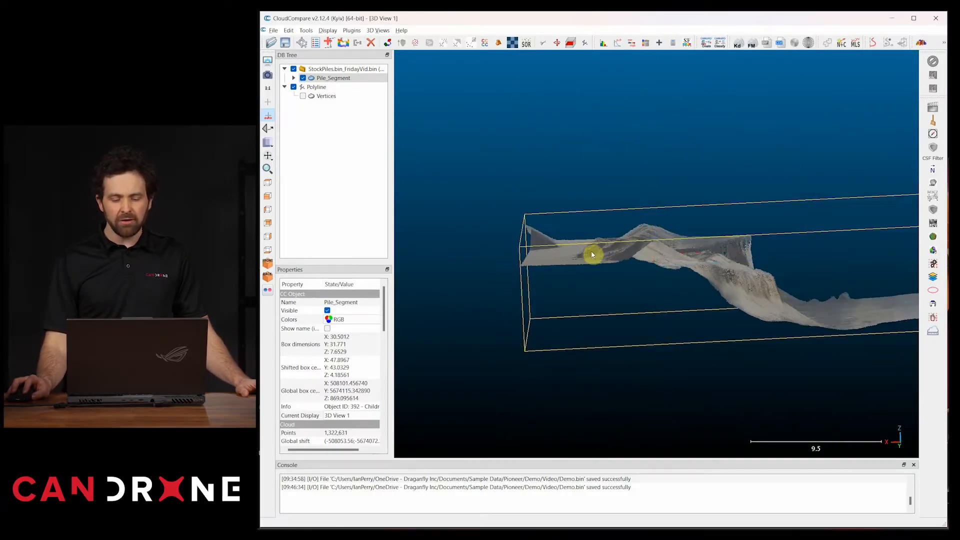
pyautogui.moveTo(627, 276); pyautogui.dragTo(559, 148)
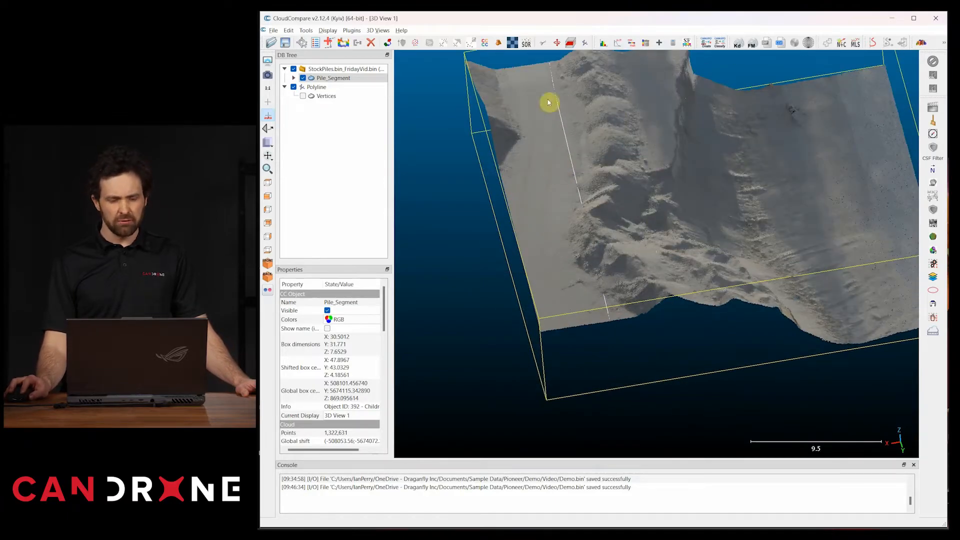
pyautogui.moveTo(637, 232)
pyautogui.mouseDown()
pyautogui.moveTo(707, 280)
pyautogui.moveTo(613, 219)
pyautogui.moveTo(667, 211)
pyautogui.moveTo(622, 223)
pyautogui.moveTo(636, 240)
pyautogui.moveTo(645, 235)
pyautogui.mouseUp()
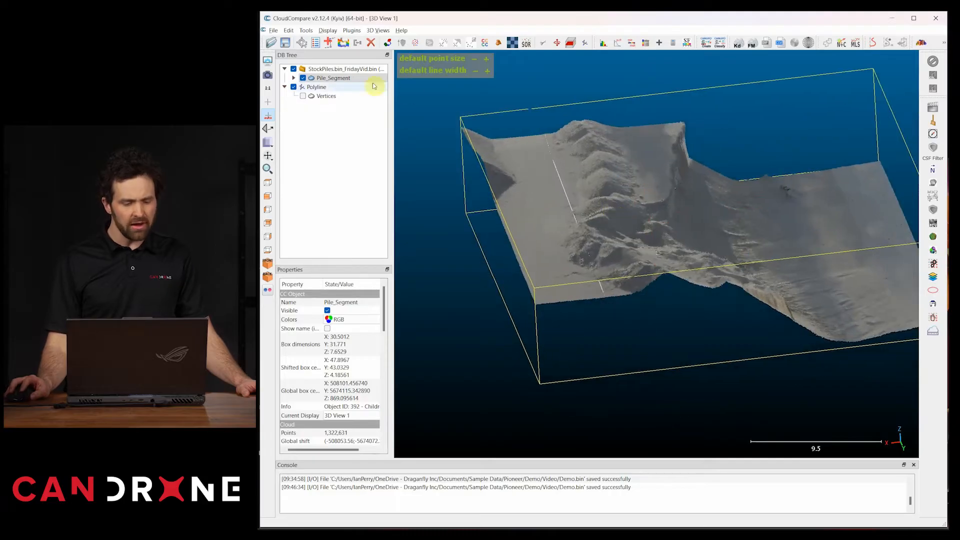
# Select the traced polyline and fit a plane to it.
pyautogui.click(319, 87)
pyautogui.click(289, 31)
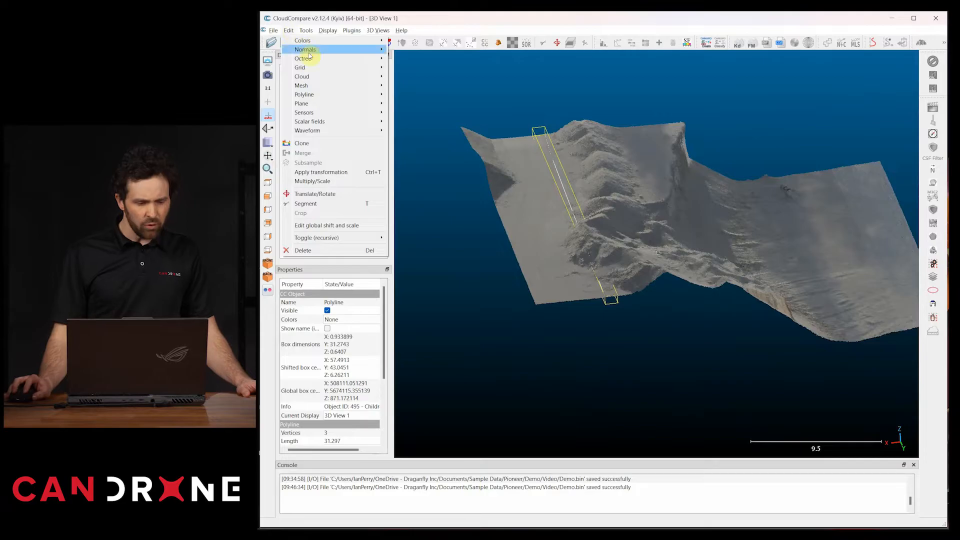
pyautogui.moveTo(343, 105)
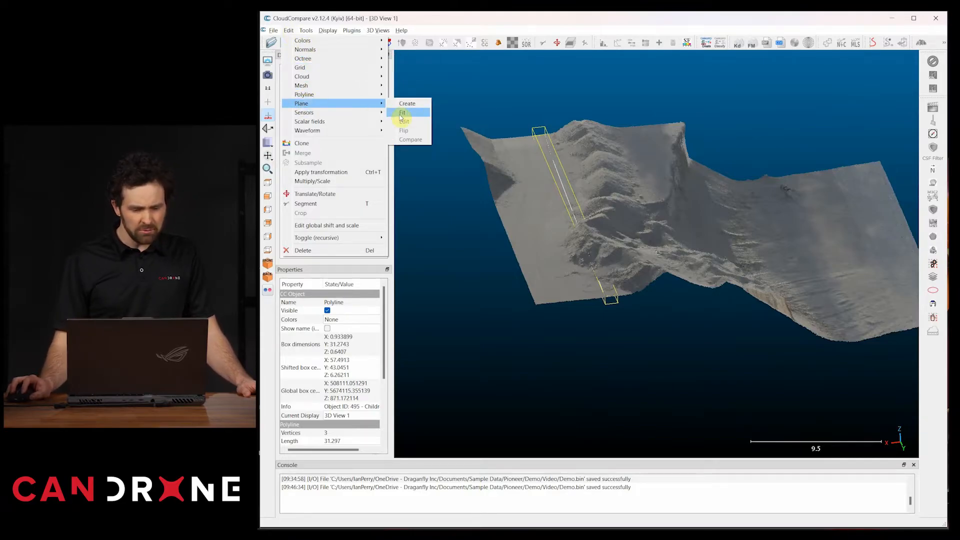
pyautogui.click(402, 114)
pyautogui.moveTo(632, 285); pyautogui.dragTo(608, 309)
# Set the fitted plane's height to 50.0615 in its plane properties so it extends across the whole pile.
pyautogui.rightClick(328, 107)
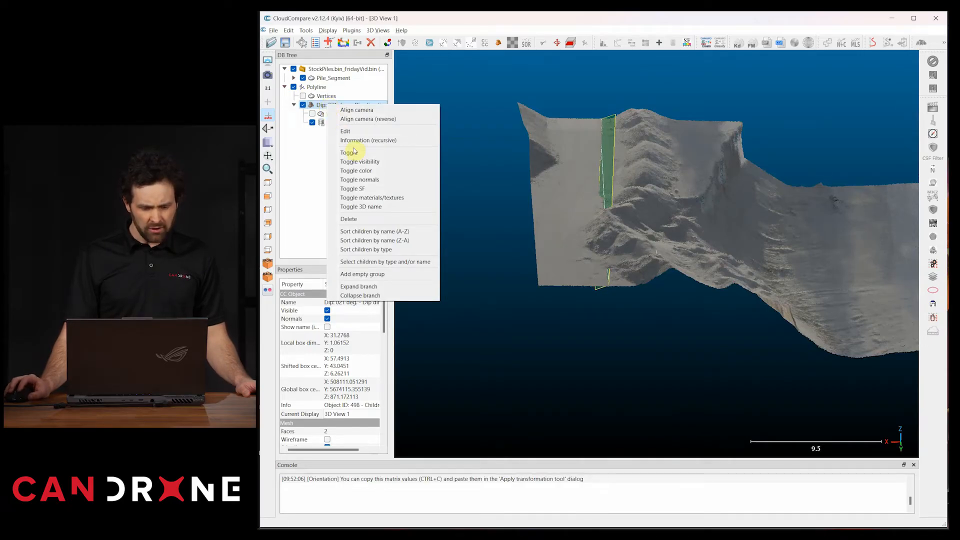
pyautogui.click(350, 131)
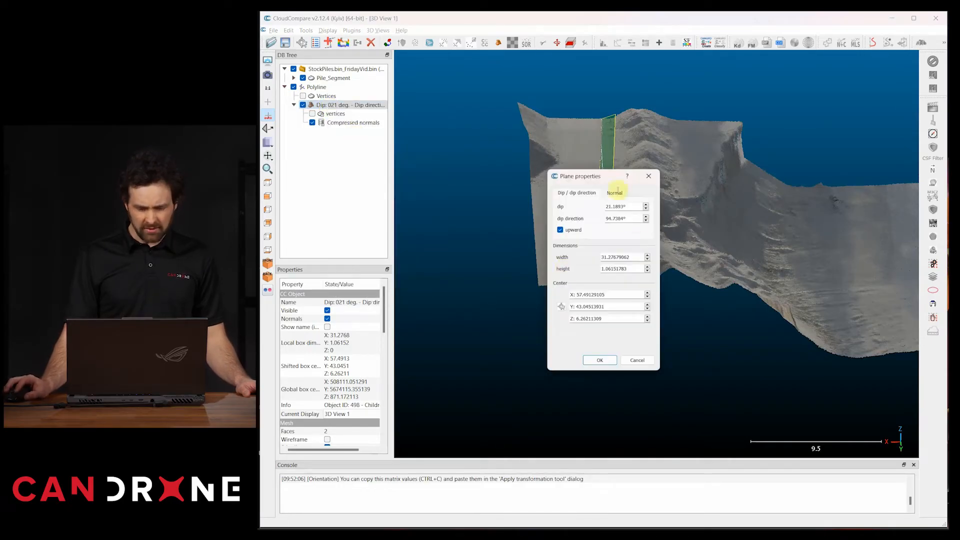
pyautogui.moveTo(605, 182); pyautogui.dragTo(488, 173)
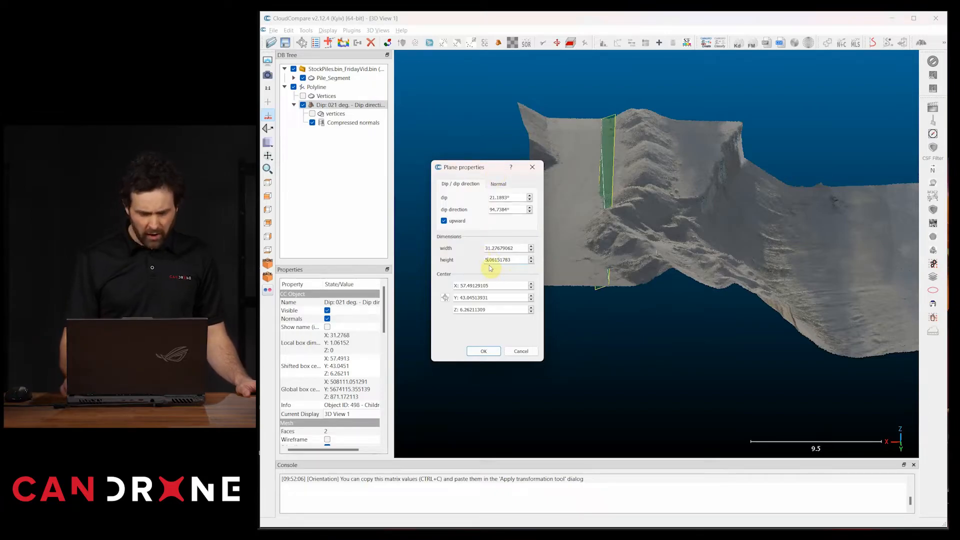
pyautogui.click(483, 351)
pyautogui.moveTo(574, 217); pyautogui.dragTo(684, 320)
pyautogui.moveTo(683, 320); pyautogui.dragTo(706, 318, button='right')
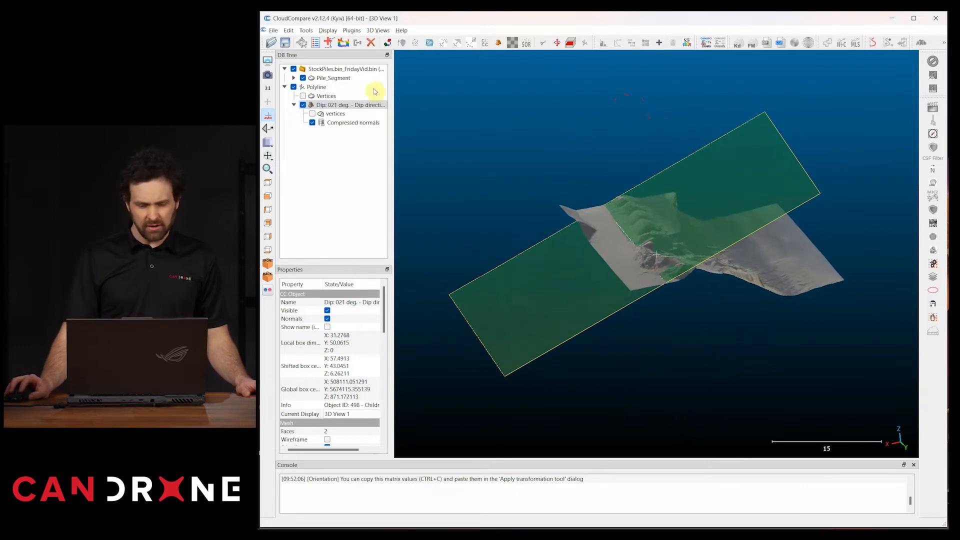
pyautogui.moveTo(562, 208)
pyautogui.mouseDown()
pyautogui.moveTo(667, 275)
pyautogui.moveTo(581, 231)
pyautogui.moveTo(578, 200)
pyautogui.mouseUp()
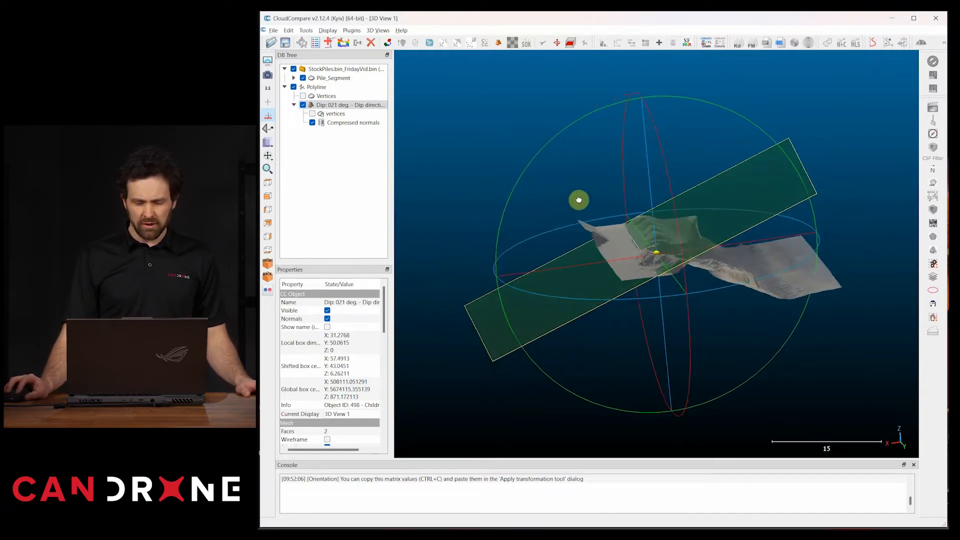
pyautogui.moveTo(675, 290); pyautogui.dragTo(657, 260)
# Set the plane's dip to 45.1893° in its plane properties.
pyautogui.rightClick(321, 106)
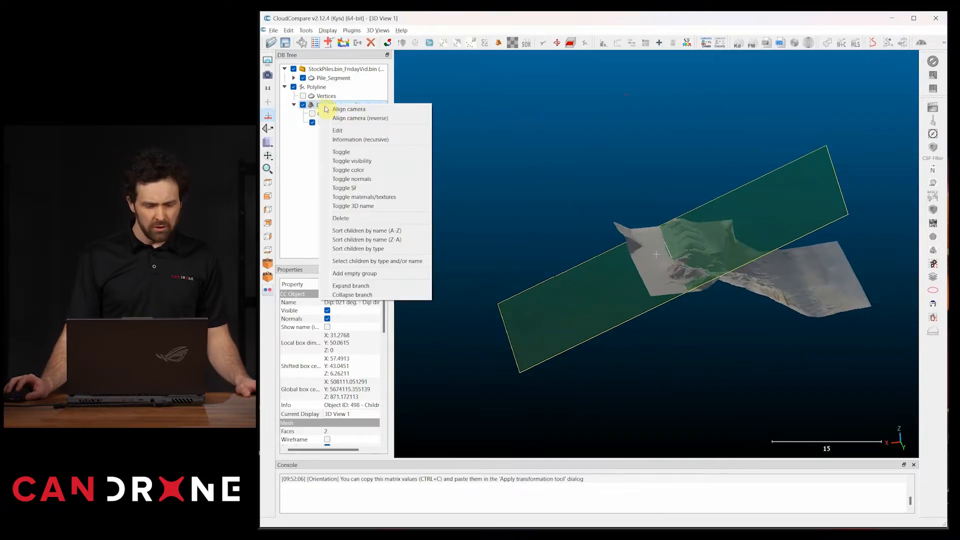
pyautogui.click(338, 130)
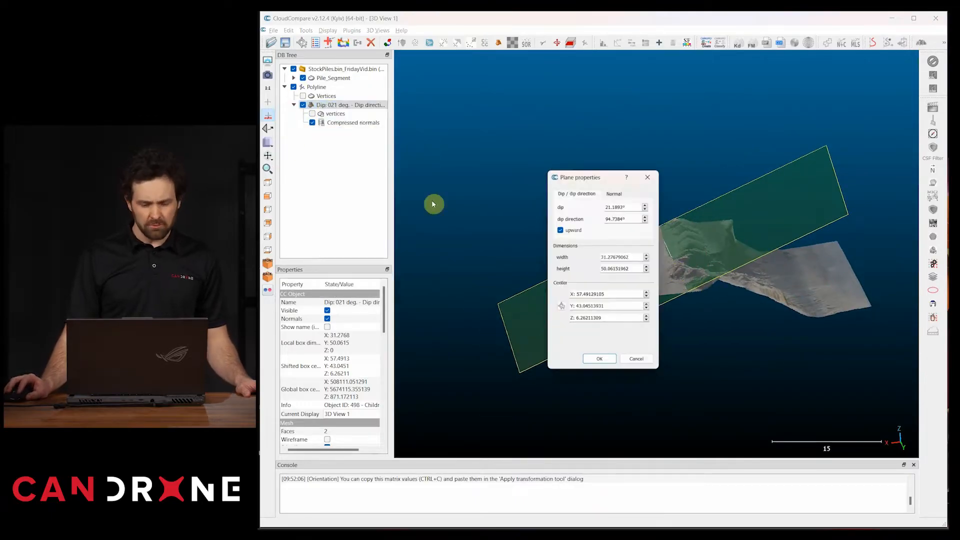
pyautogui.moveTo(601, 181); pyautogui.dragTo(520, 133)
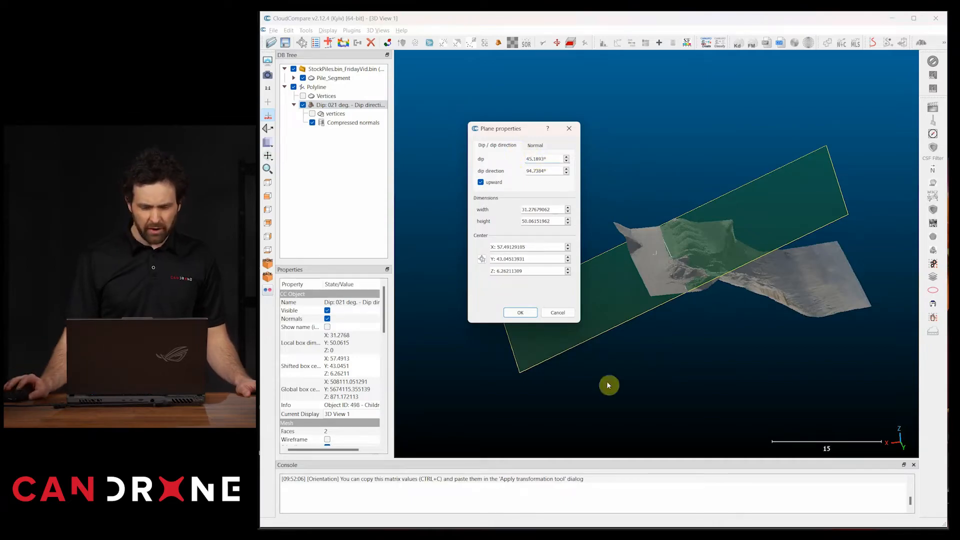
pyautogui.click(521, 313)
pyautogui.moveTo(605, 260); pyautogui.dragTo(588, 300)
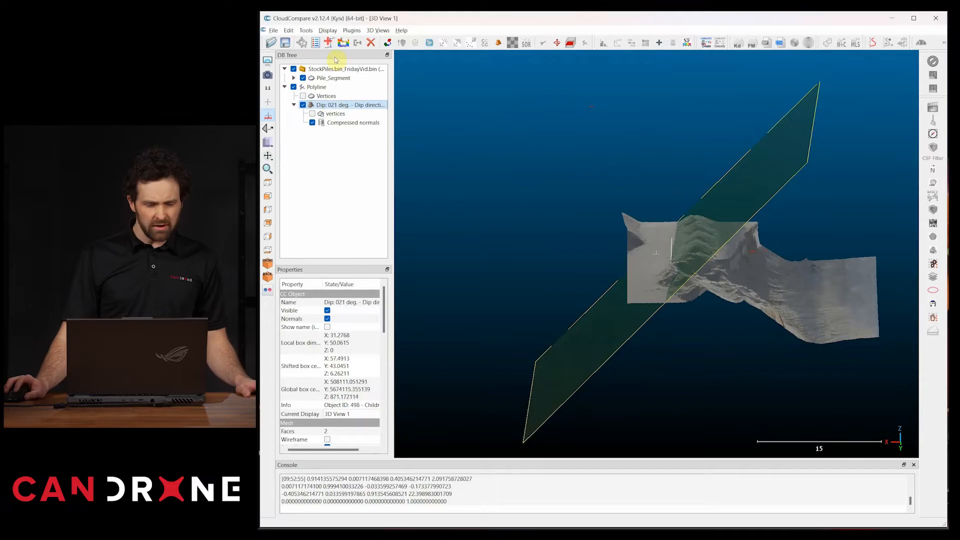
# Start Translate/Rotate on the plane, rotate it around Z so it slopes down beneath the pile, and disable X translation.
pyautogui.click(288, 31)
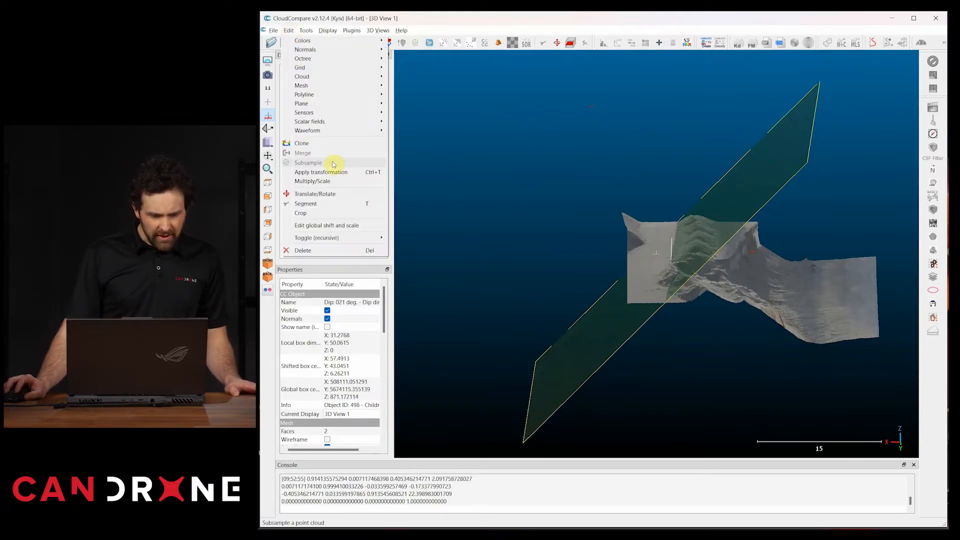
pyautogui.click(309, 195)
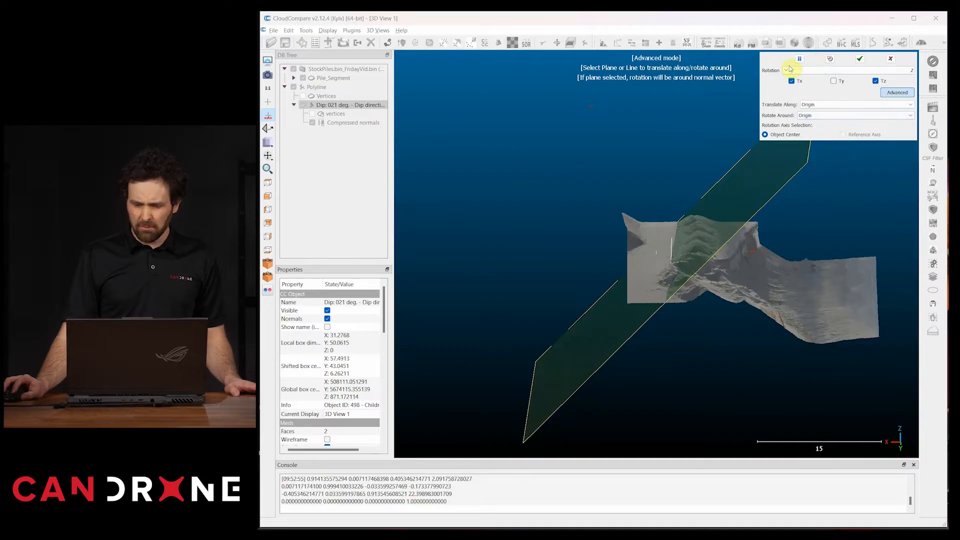
pyautogui.click(899, 74)
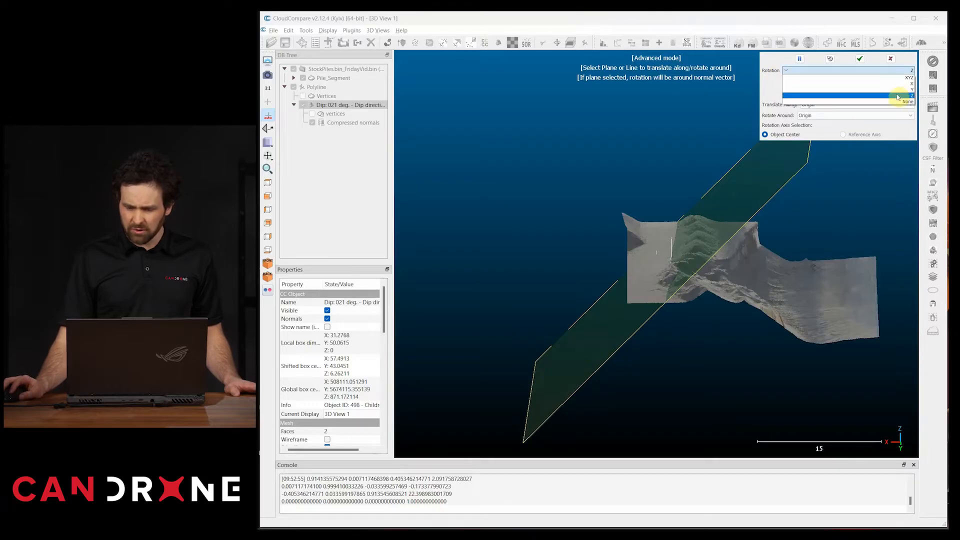
pyautogui.click(900, 98)
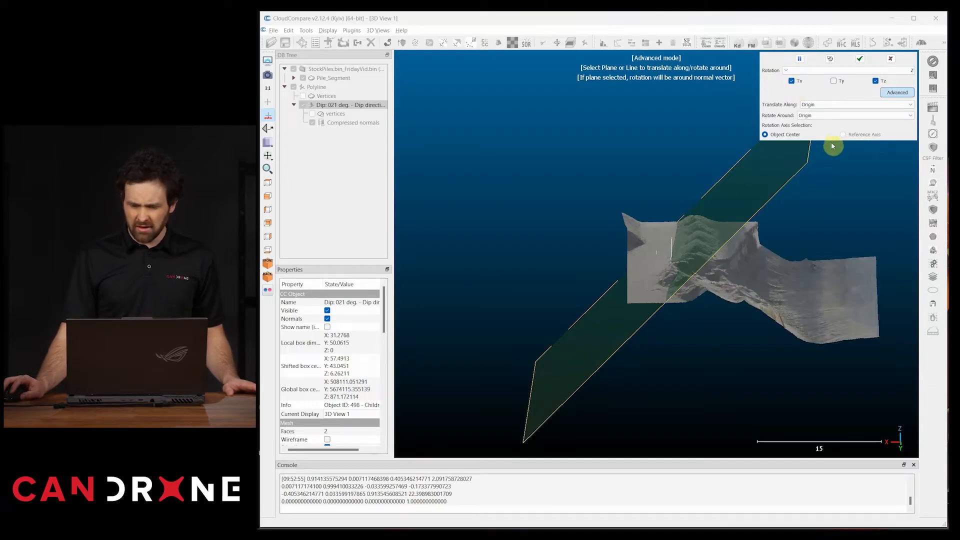
pyautogui.moveTo(664, 288); pyautogui.dragTo(722, 283)
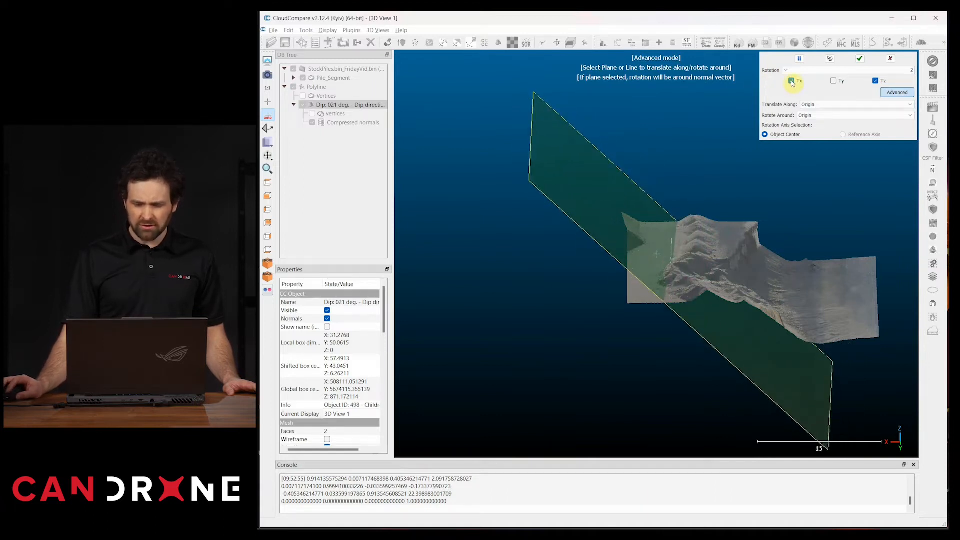
pyautogui.moveTo(720, 277); pyautogui.dragTo(710, 329)
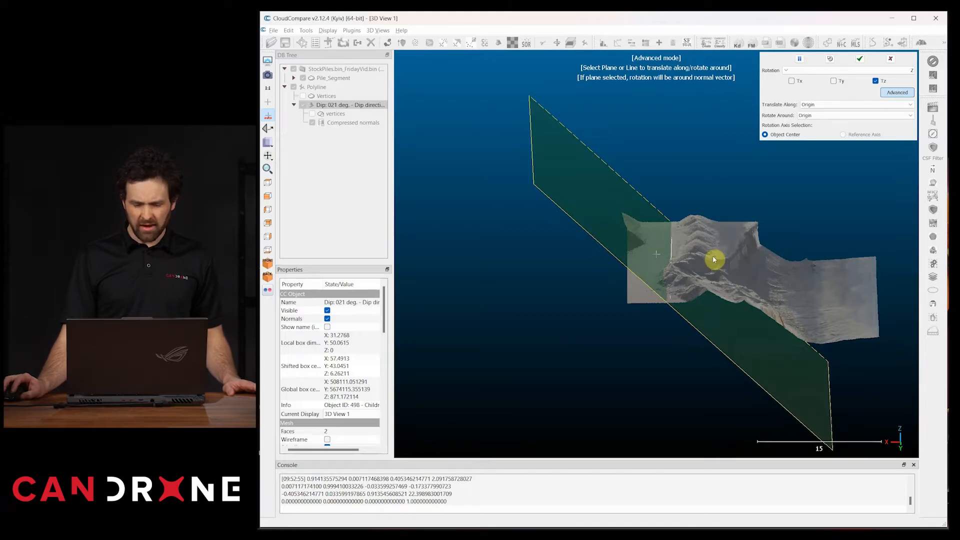
# Shift the plane in Z and X to meet the pile's base line, centred at about X 56, Z 4.71, and apply the transformation.
pyautogui.click(801, 60)
pyautogui.moveTo(772, 225); pyautogui.dragTo(515, 117)
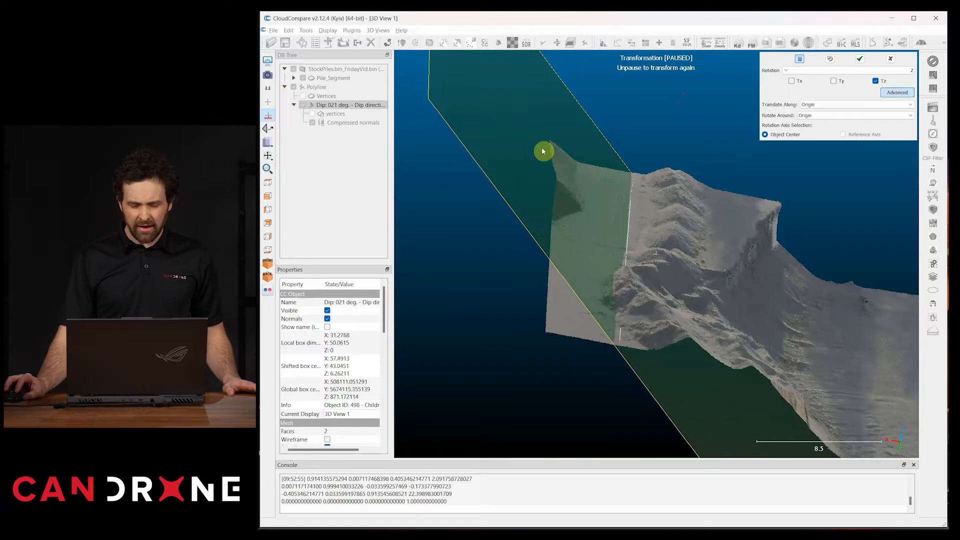
pyautogui.moveTo(687, 281); pyautogui.dragTo(600, 138)
pyautogui.moveTo(608, 276); pyautogui.dragTo(578, 250)
pyautogui.moveTo(578, 250); pyautogui.dragTo(581, 253, button='right')
pyautogui.moveTo(652, 245); pyautogui.dragTo(623, 247)
pyautogui.click(800, 59)
pyautogui.moveTo(630, 206)
pyautogui.mouseDown()
pyautogui.moveTo(637, 211)
pyautogui.moveTo(626, 218)
pyautogui.mouseUp()
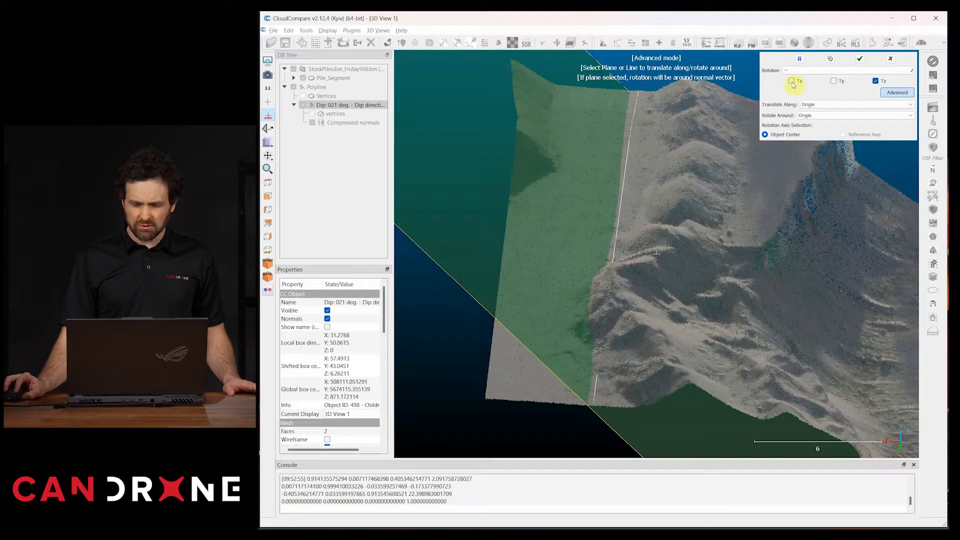
pyautogui.moveTo(633, 228); pyautogui.dragTo(641, 230)
pyautogui.moveTo(625, 267); pyautogui.dragTo(622, 285)
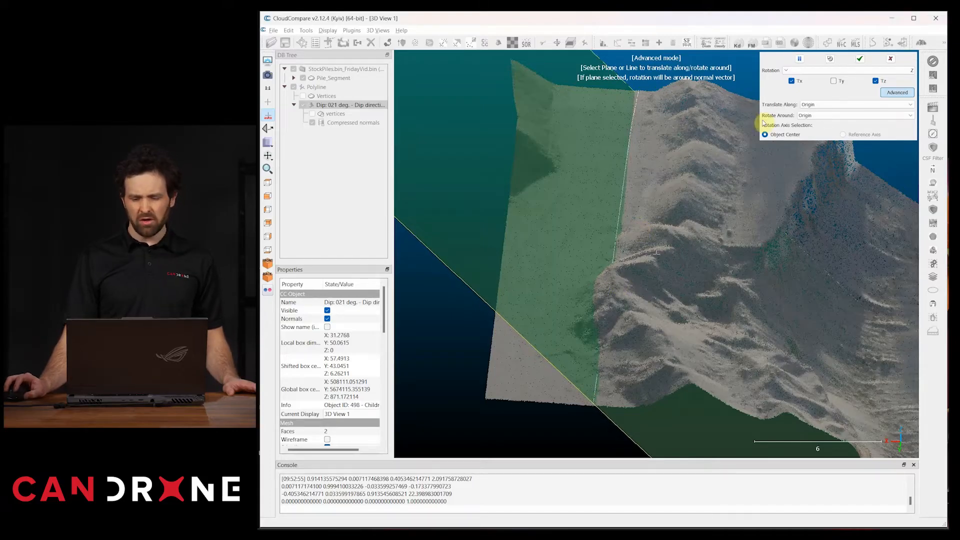
pyautogui.click(799, 59)
pyautogui.moveTo(709, 332); pyautogui.dragTo(521, 202)
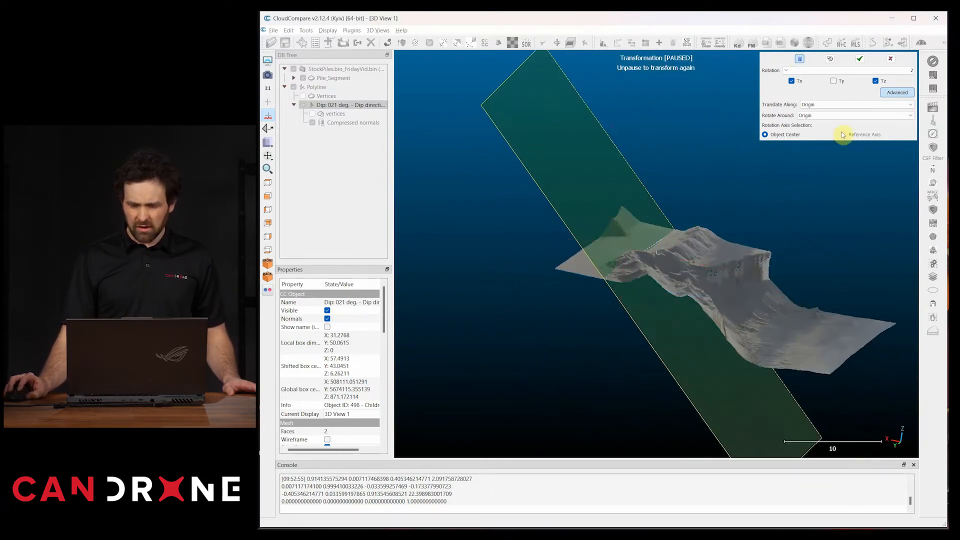
pyautogui.click(861, 60)
# Check where the sloped plane cuts the stockpile by toggling its visibility off and on and viewing it from several angles.
pyautogui.moveTo(739, 251); pyautogui.dragTo(617, 295)
pyautogui.click(302, 105)
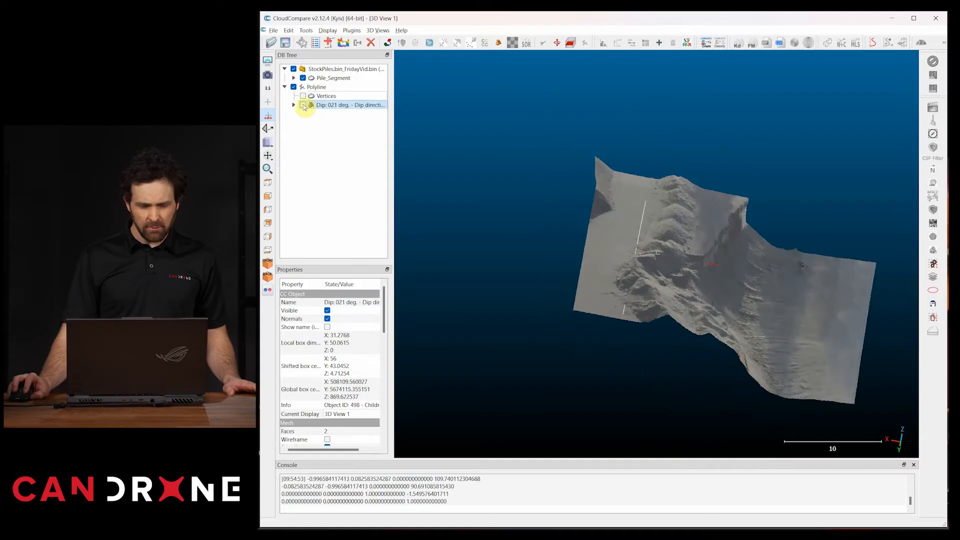
pyautogui.click(303, 105)
pyautogui.moveTo(695, 273); pyautogui.dragTo(799, 195)
pyautogui.scroll(7, 701, 266)
pyautogui.moveTo(682, 292); pyautogui.dragTo(624, 275, button='right')
pyautogui.moveTo(626, 277); pyautogui.dragTo(734, 372)
pyautogui.moveTo(798, 289); pyautogui.dragTo(665, 226)
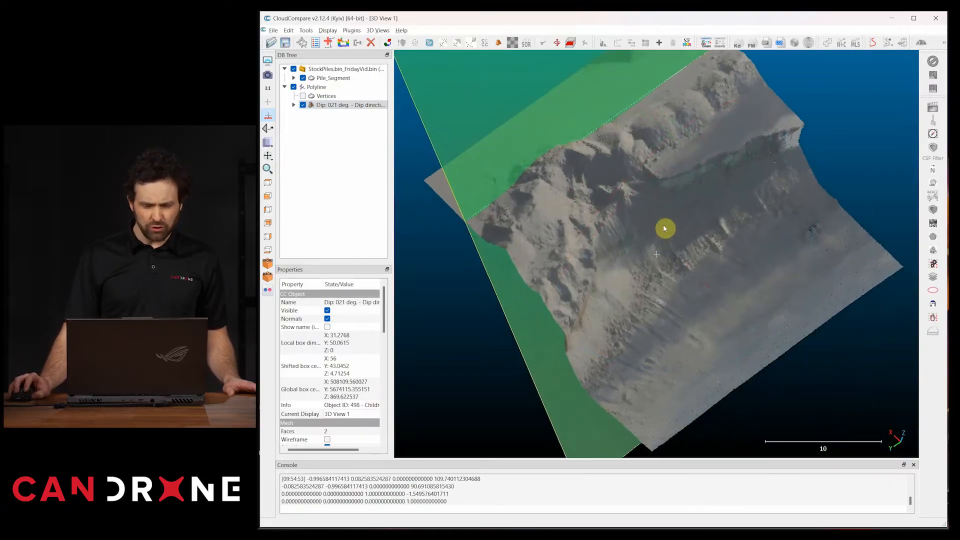
# Trace a polyline about 31.7 units long on Pile_Segment along the toe of the pile, and save it.
pyautogui.click(345, 80)
pyautogui.moveTo(673, 190); pyautogui.dragTo(545, 90)
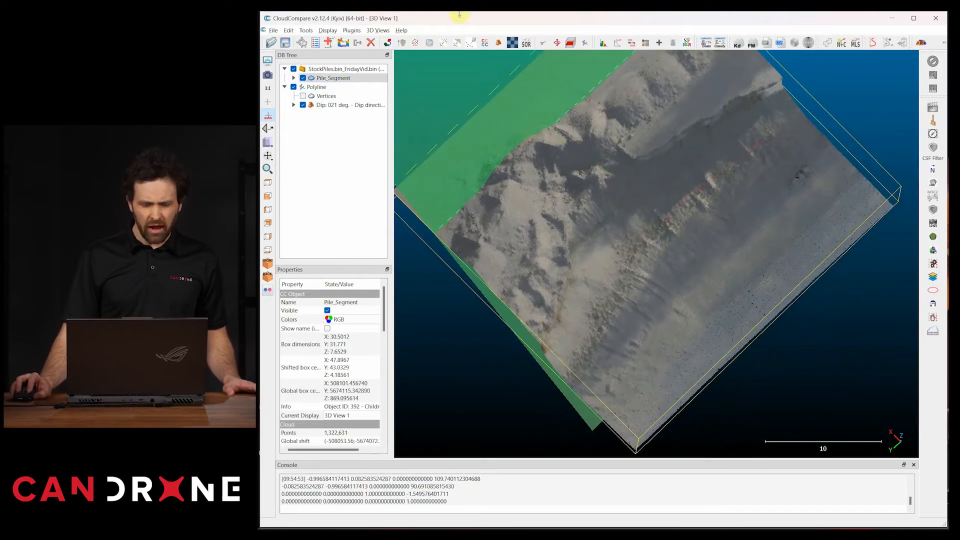
pyautogui.click(328, 43)
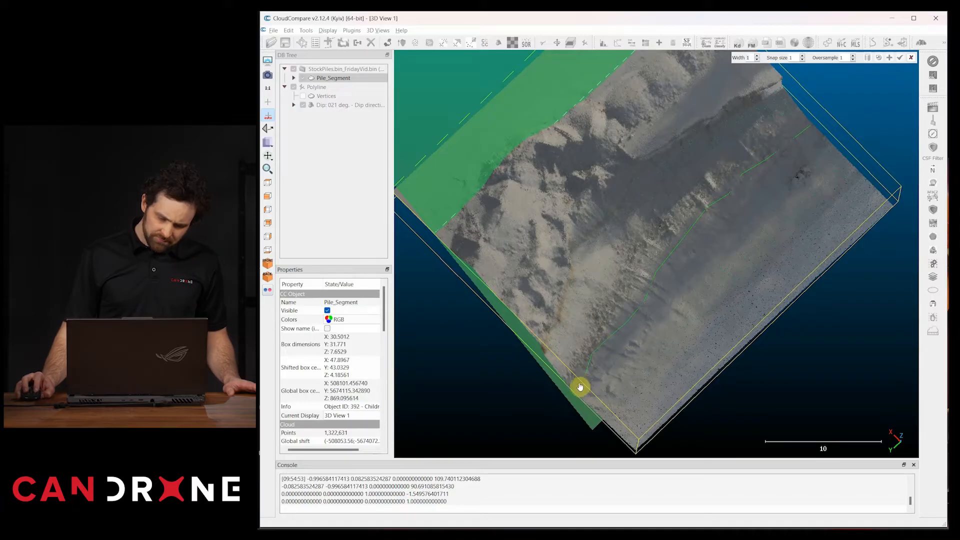
pyautogui.moveTo(590, 400); pyautogui.dragTo(657, 253)
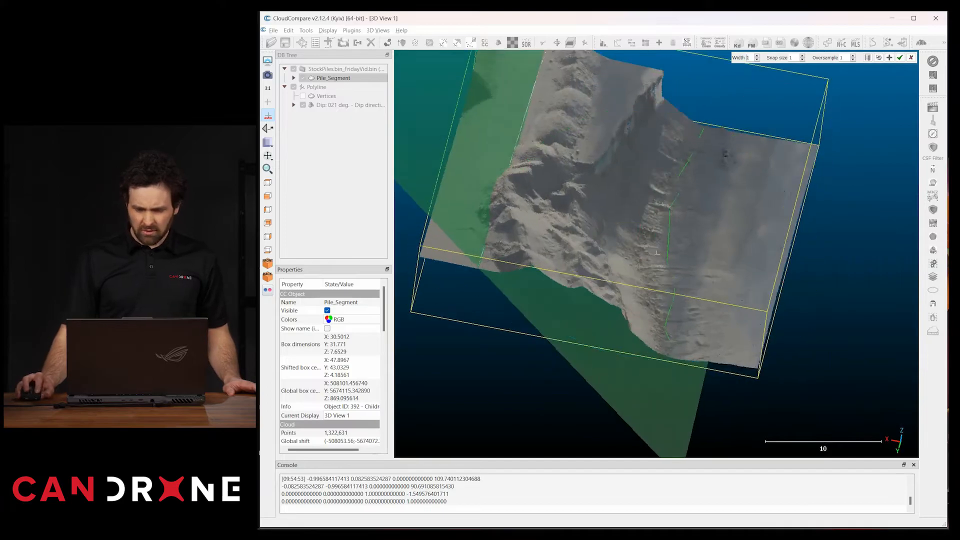
pyautogui.click(902, 59)
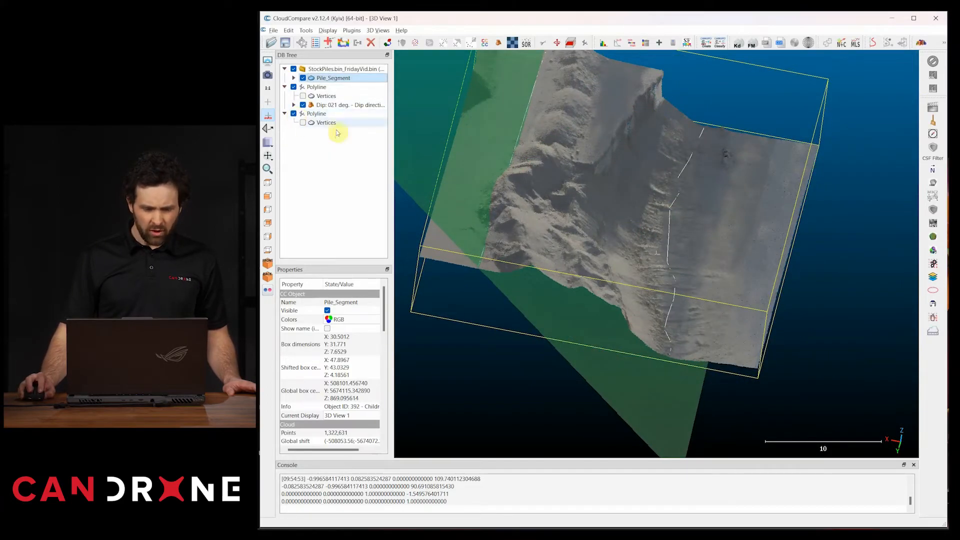
# Save the cloud together with both polylines and the plane as Demo.bin, replacing the existing file.
pyautogui.moveTo(609, 247); pyautogui.dragTo(575, 227)
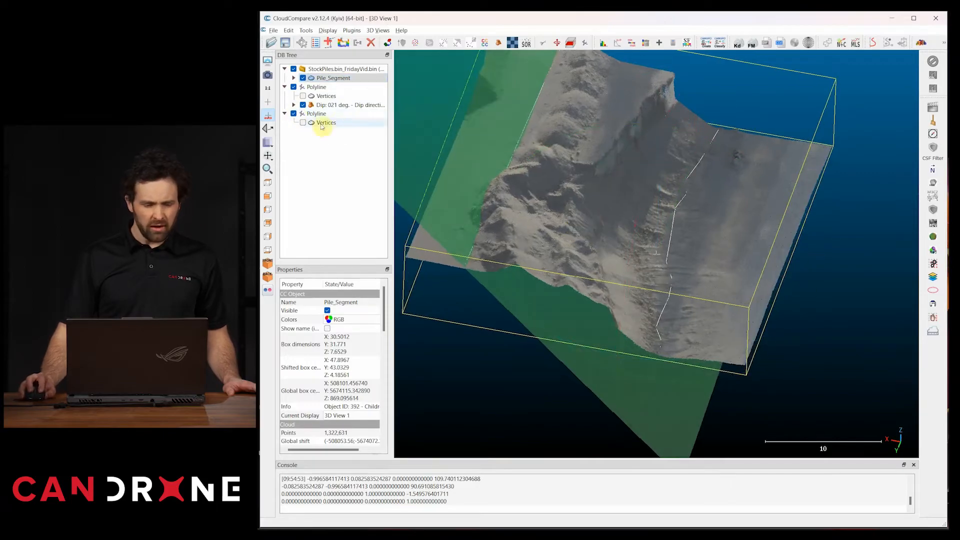
pyautogui.moveTo(544, 186)
pyautogui.mouseDown()
pyautogui.moveTo(502, 208)
pyautogui.moveTo(545, 200)
pyautogui.mouseUp()
pyautogui.scroll(2, 572, 237)
pyautogui.moveTo(571, 237); pyautogui.dragTo(578, 269)
pyautogui.click(316, 70)
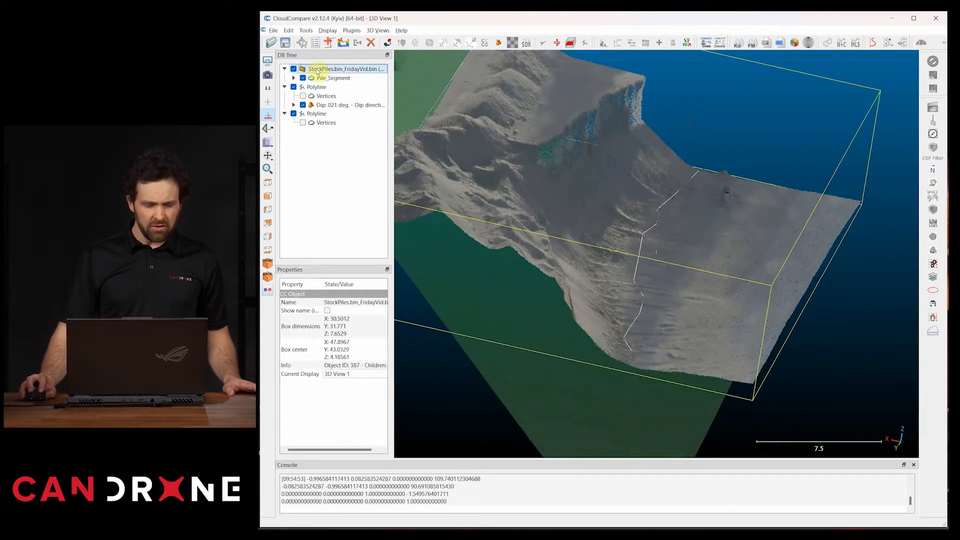
pyautogui.keyDown('shift'); pyautogui.click(323, 123); pyautogui.keyUp('shift')
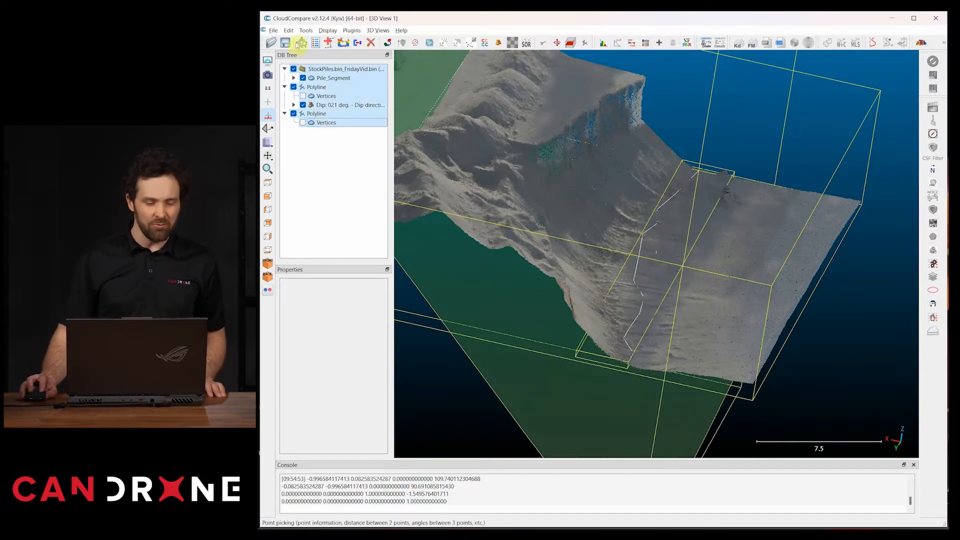
pyautogui.hotkey('ctrl', 's')
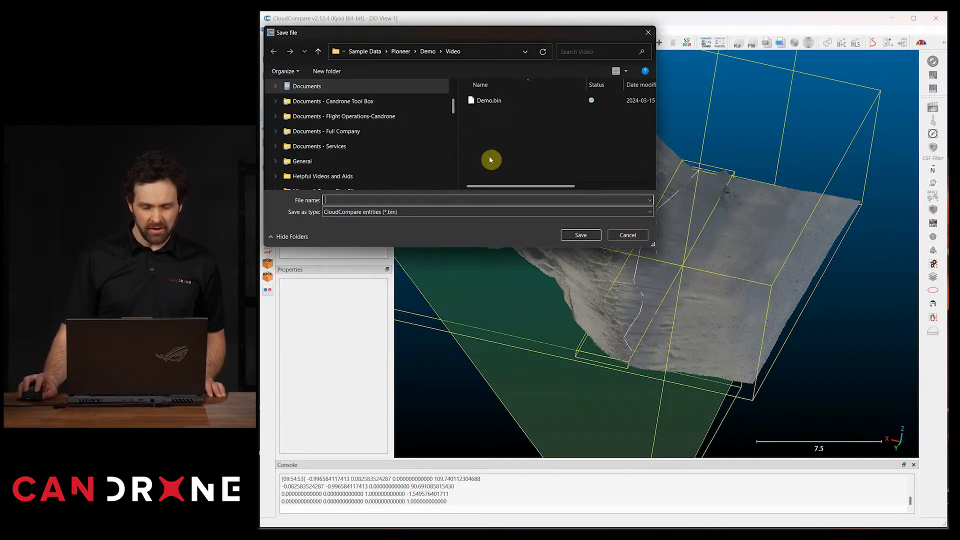
pyautogui.click(478, 101)
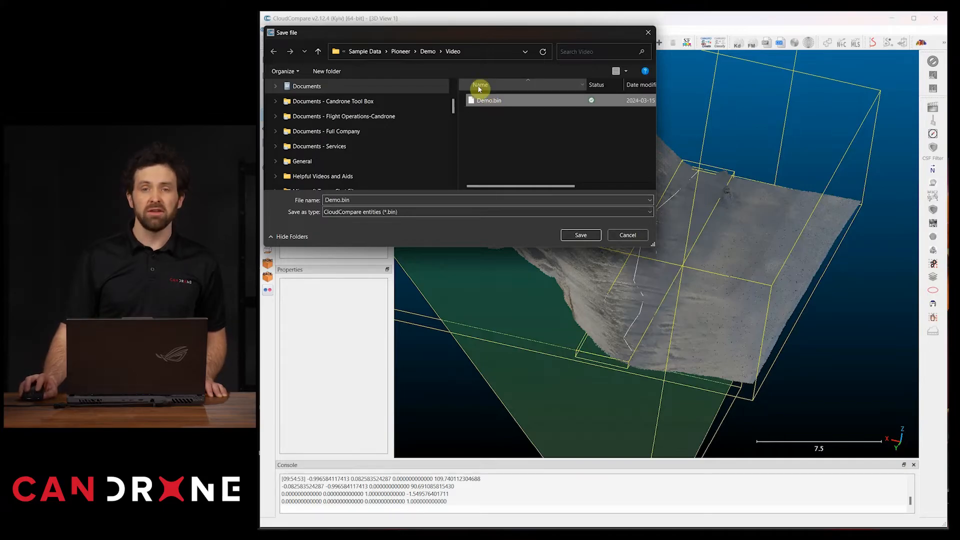
pyautogui.click(580, 235)
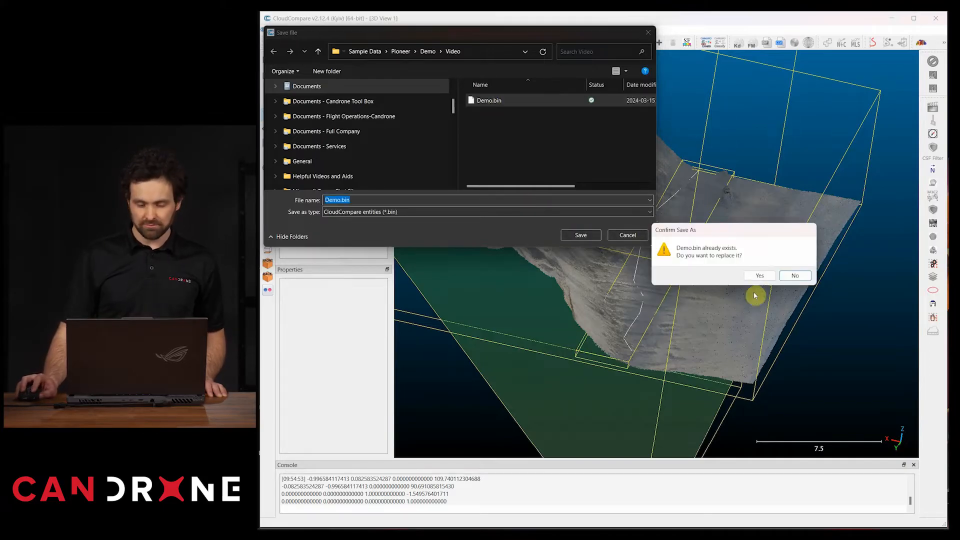
pyautogui.click(761, 277)
# Fit a plane to the new polyline along the pile's toe.
pyautogui.moveTo(697, 270); pyautogui.dragTo(501, 225)
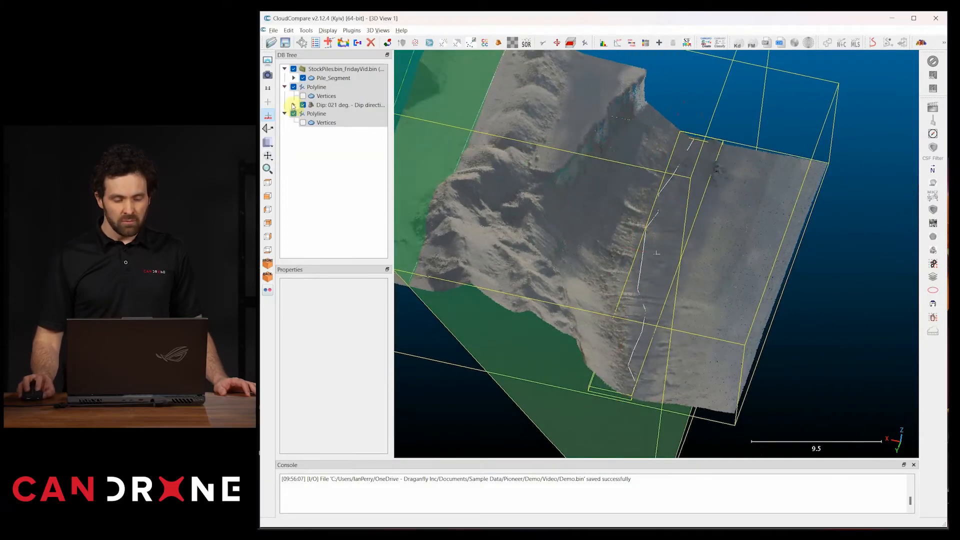
pyautogui.click(329, 135)
pyautogui.moveTo(593, 275); pyautogui.dragTo(500, 190)
pyautogui.click(317, 115)
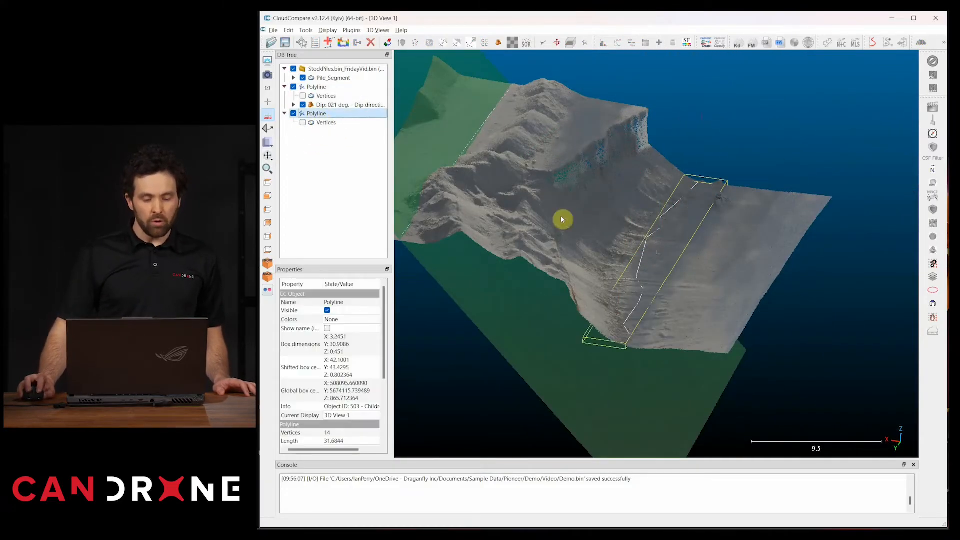
pyautogui.moveTo(609, 247); pyautogui.dragTo(592, 281)
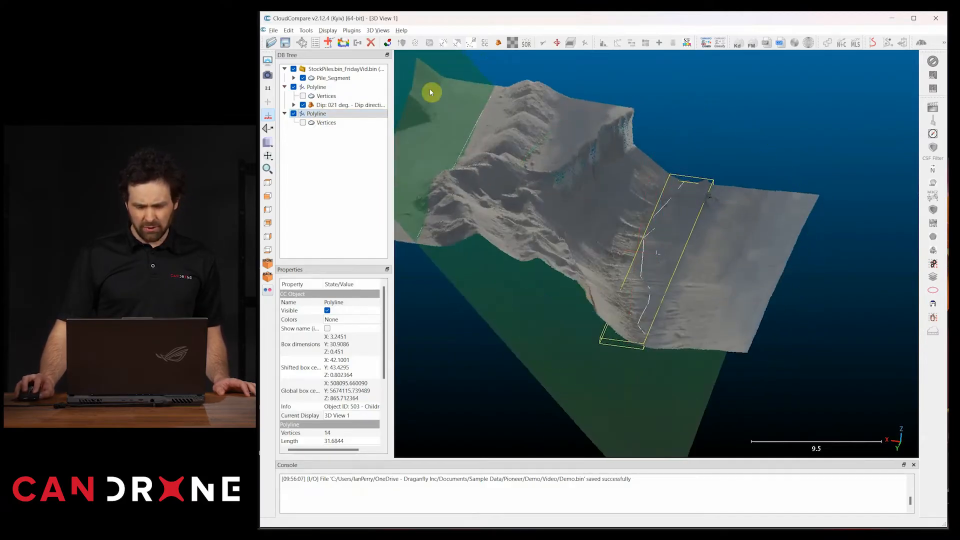
pyautogui.click(289, 31)
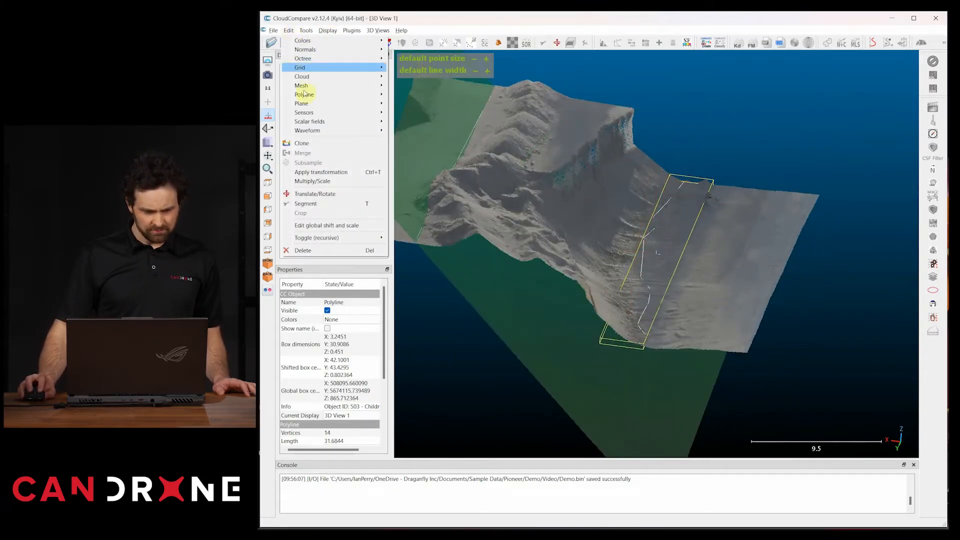
pyautogui.moveTo(310, 104)
pyautogui.click(402, 114)
pyautogui.moveTo(534, 225); pyautogui.dragTo(646, 221)
pyautogui.moveTo(583, 250); pyautogui.dragTo(586, 251)
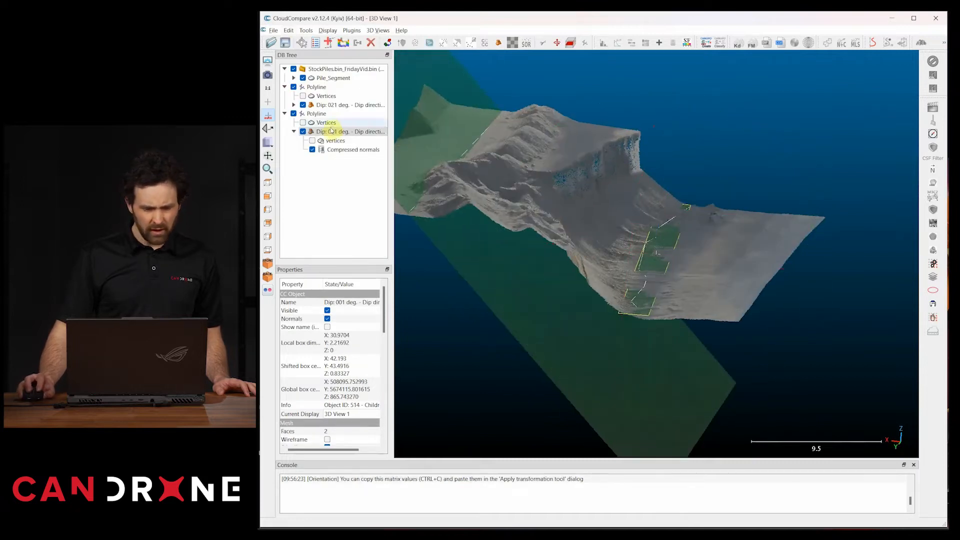
# Set the toe plane's dip to 0° and its height to 20.21692085 in its plane properties.
pyautogui.rightClick(330, 134)
pyautogui.click(353, 164)
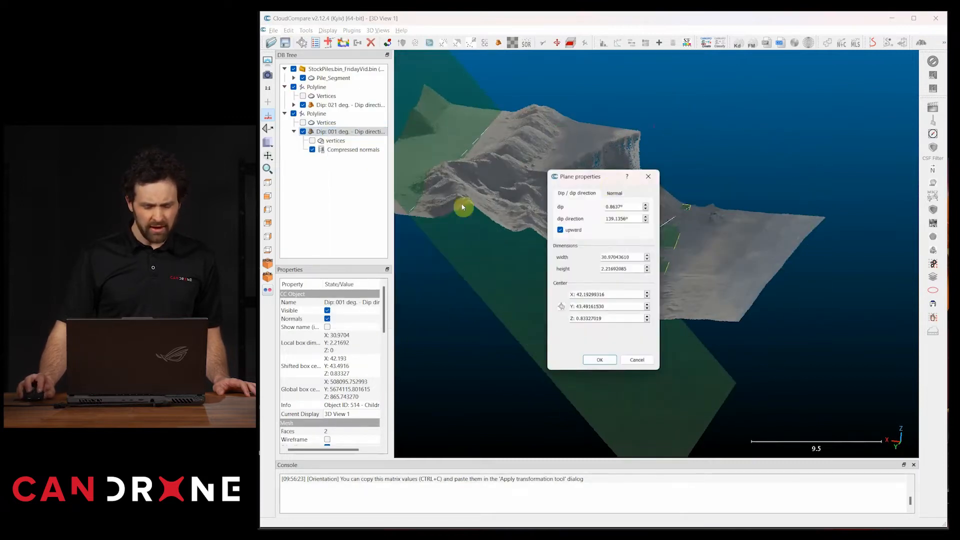
pyautogui.moveTo(609, 179); pyautogui.dragTo(487, 137)
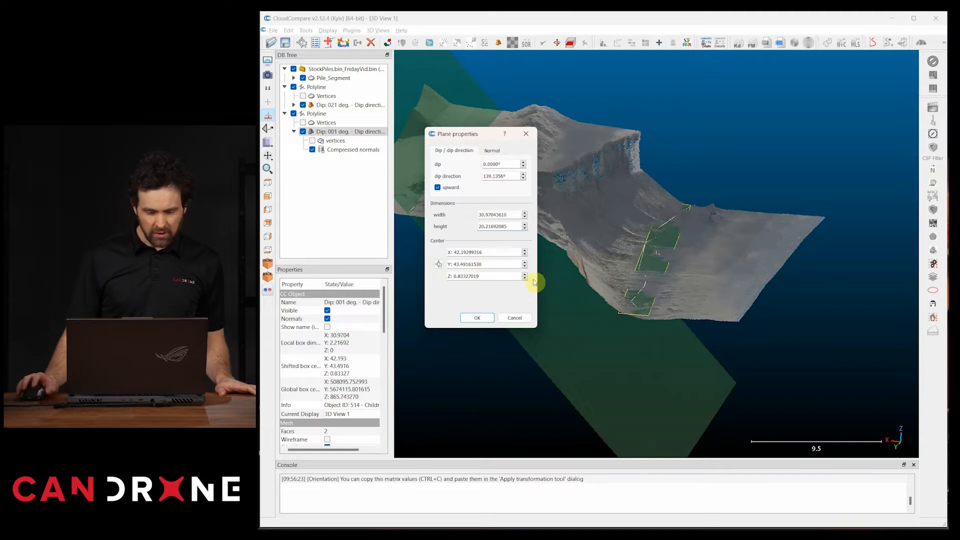
pyautogui.click(477, 319)
pyautogui.moveTo(600, 305); pyautogui.dragTo(575, 315)
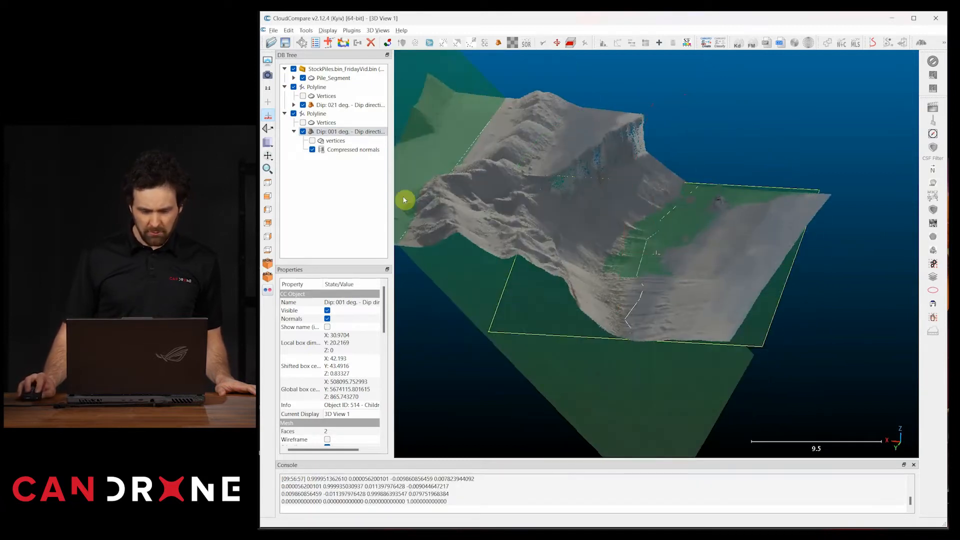
# Increase the toe plane's height to about 30.2169 in its plane properties.
pyautogui.rightClick(344, 132)
pyautogui.click(375, 160)
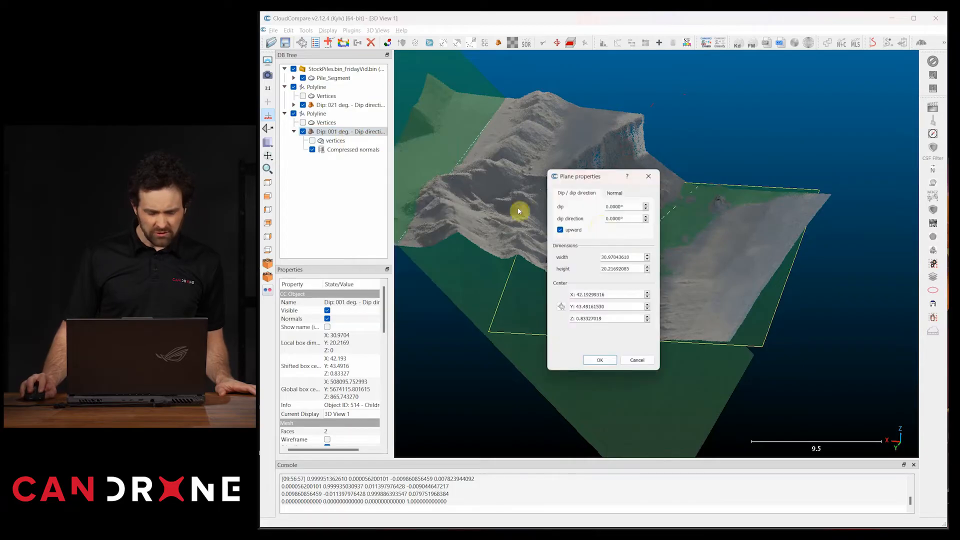
pyautogui.click(597, 360)
pyautogui.moveTo(598, 360); pyautogui.dragTo(589, 248)
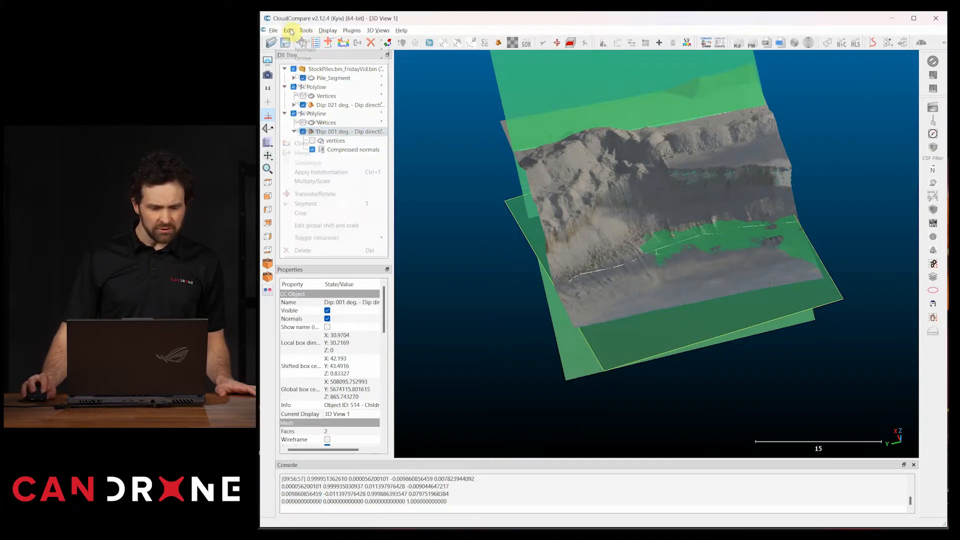
# Start Translate/Rotate on the toe plane, limit translation to X and Z, and rotate it around Z to line up with the pile.
pyautogui.click(289, 30)
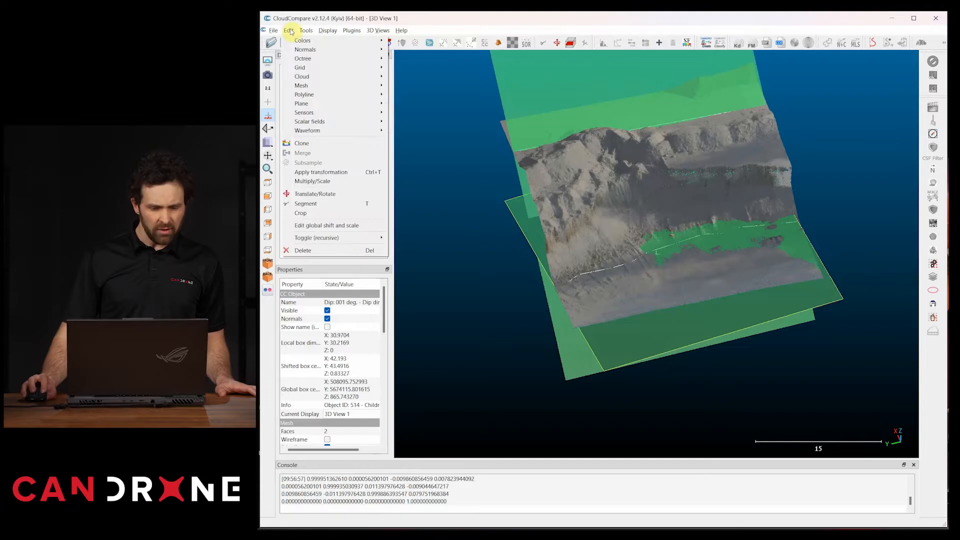
pyautogui.click(314, 194)
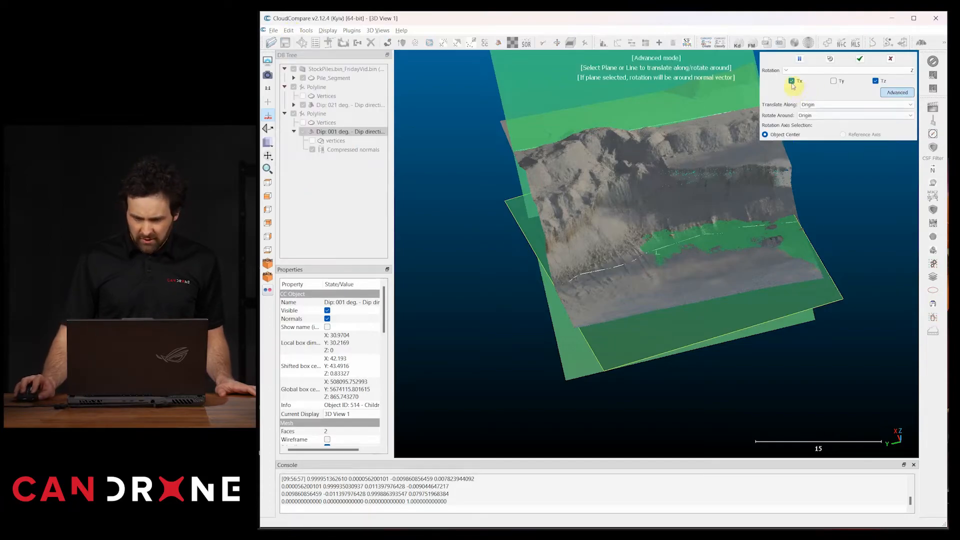
pyautogui.moveTo(753, 315); pyautogui.dragTo(747, 313, button='right')
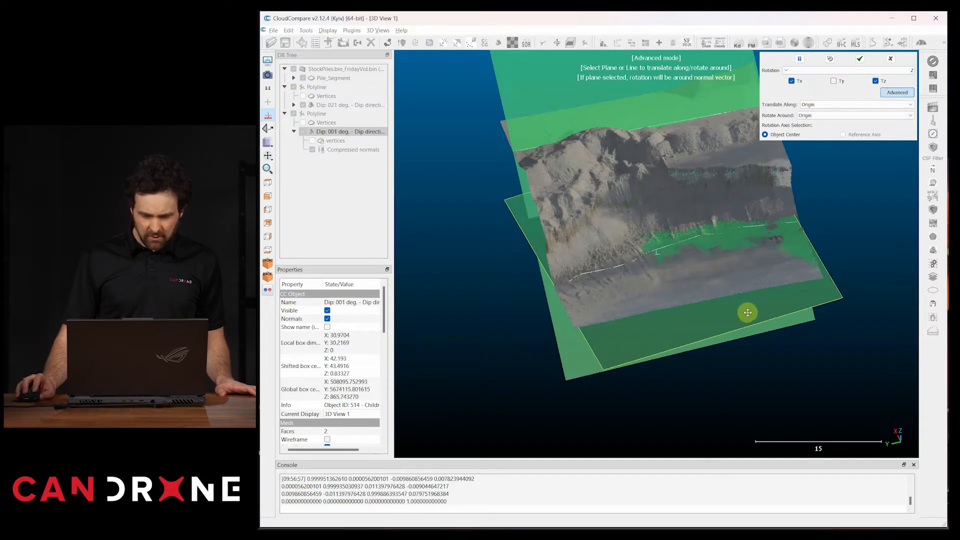
pyautogui.moveTo(748, 312); pyautogui.dragTo(685, 326)
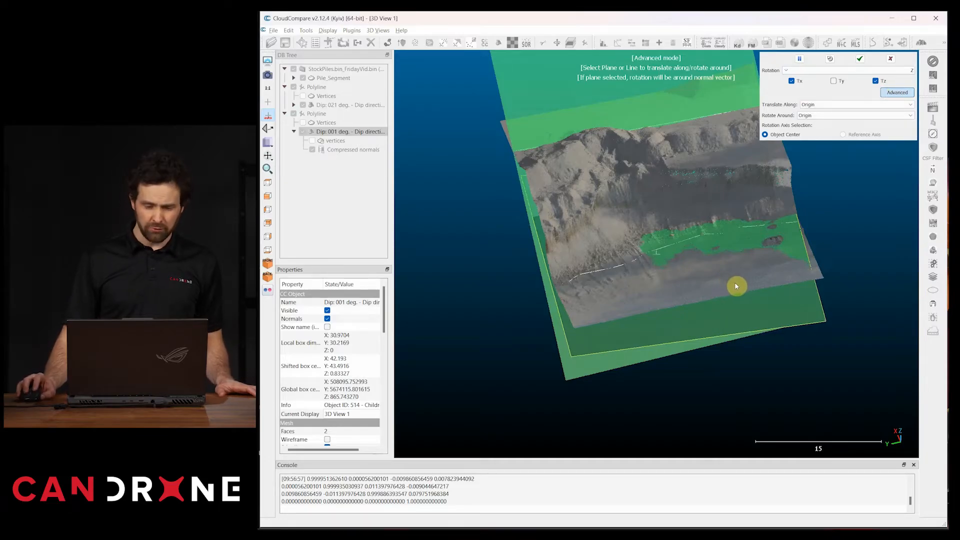
# Lower the toe plane to a centre of about X 42.23, Z 0.71, check its fit from the side, and apply the transformation.
pyautogui.moveTo(743, 280); pyautogui.dragTo(748, 280, button='right')
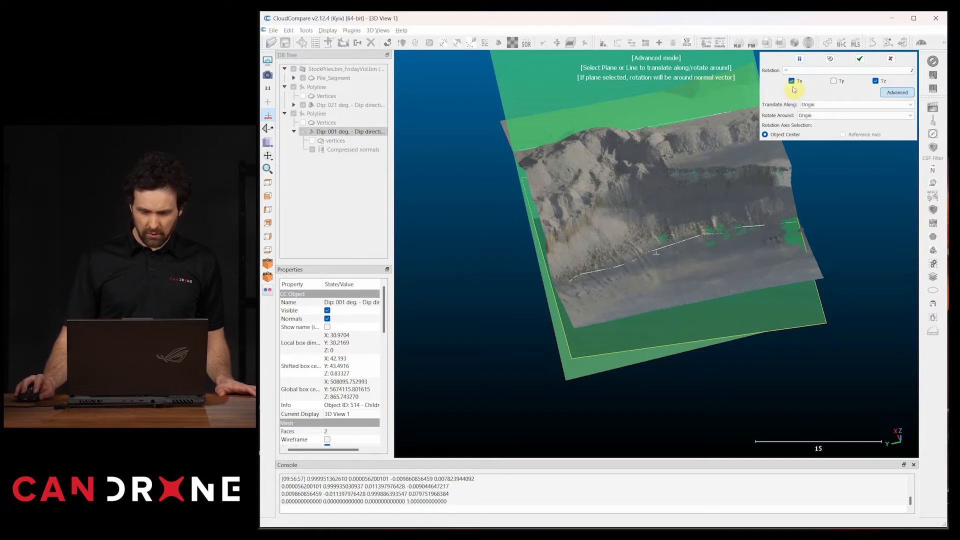
pyautogui.click(801, 61)
pyautogui.moveTo(710, 216); pyautogui.dragTo(649, 151)
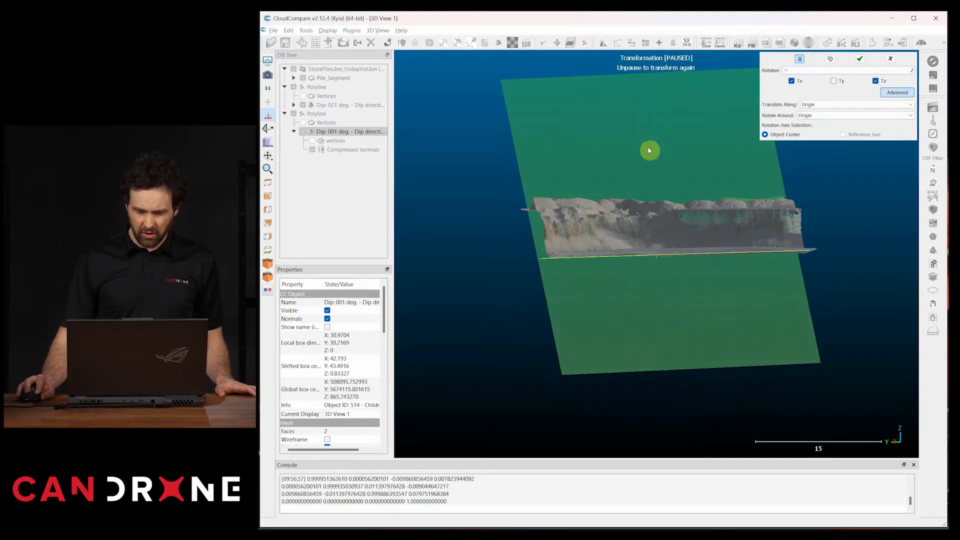
pyautogui.moveTo(602, 261); pyautogui.dragTo(468, 278)
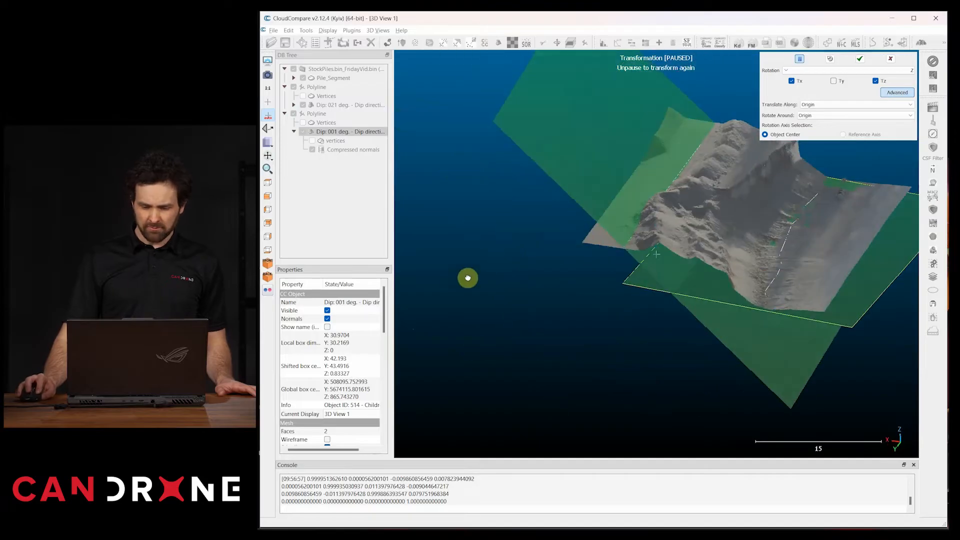
pyautogui.click(861, 60)
pyautogui.moveTo(796, 306); pyautogui.dragTo(650, 205)
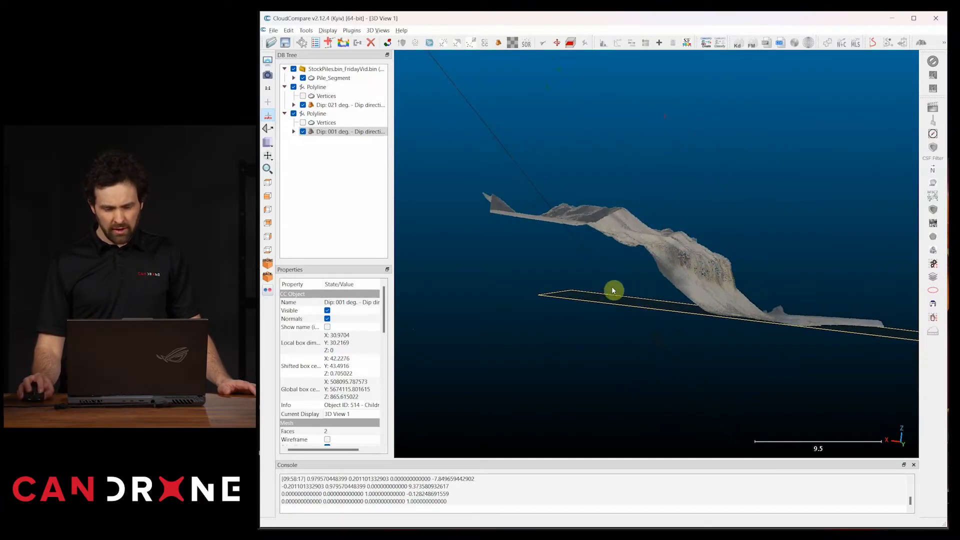
pyautogui.moveTo(671, 291); pyautogui.dragTo(583, 310)
pyautogui.moveTo(614, 228); pyautogui.dragTo(555, 246)
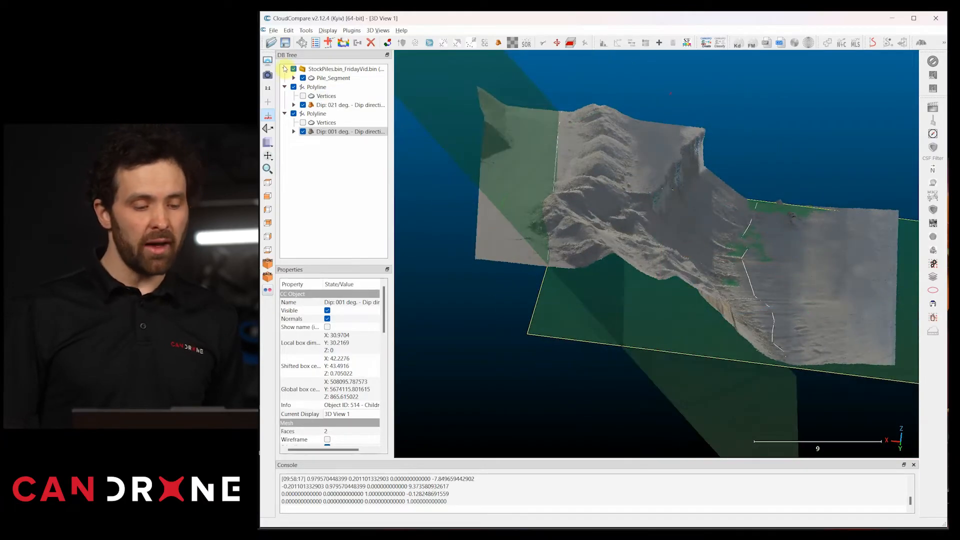
# Select the sloped plane under the pile and hide the horizontal toe plane.
pyautogui.click(321, 106)
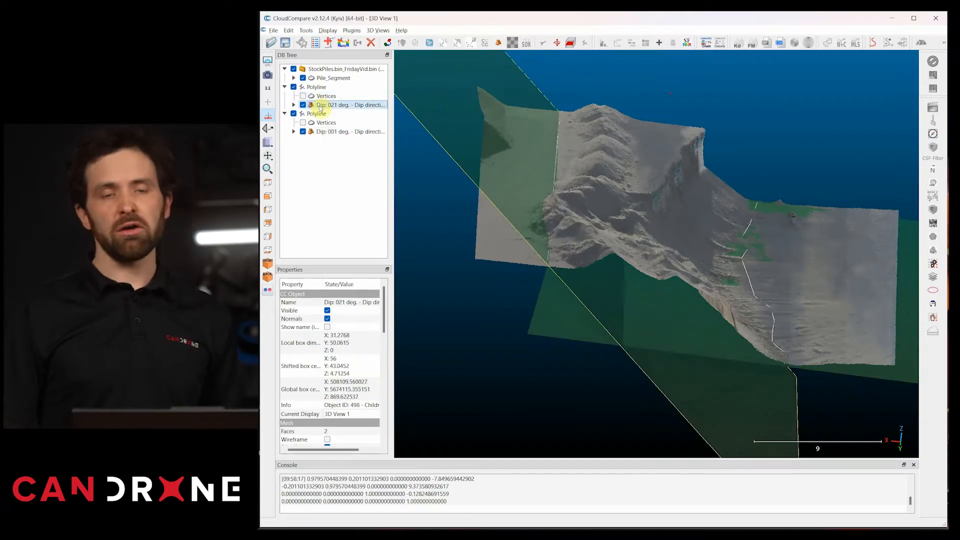
pyautogui.moveTo(730, 254); pyautogui.dragTo(512, 243)
pyautogui.moveTo(519, 231); pyautogui.dragTo(583, 232, button='right')
pyautogui.moveTo(583, 232)
pyautogui.mouseDown()
pyautogui.moveTo(554, 212)
pyautogui.moveTo(536, 152)
pyautogui.moveTo(545, 187)
pyautogui.moveTo(594, 223)
pyautogui.mouseUp()
pyautogui.moveTo(593, 224); pyautogui.dragTo(594, 210, button='right')
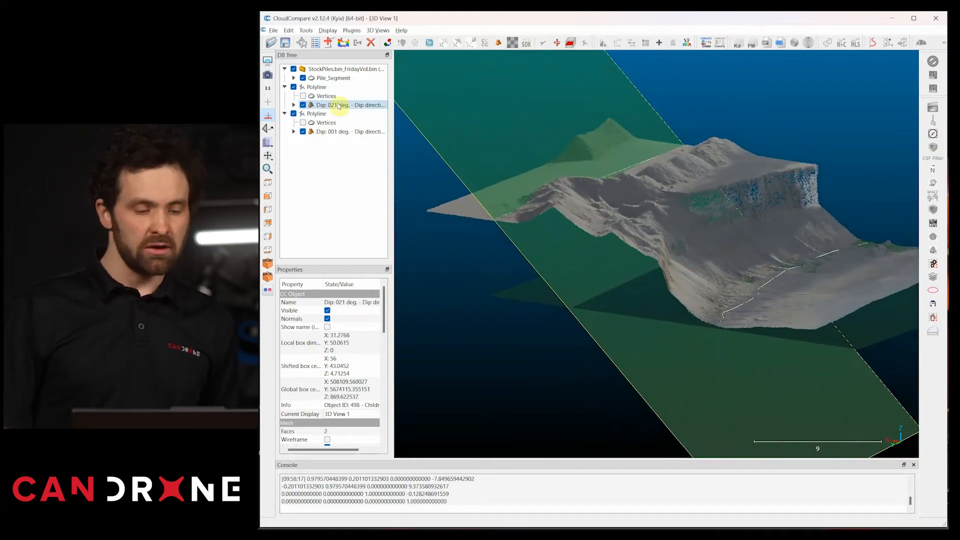
pyautogui.click(303, 133)
pyautogui.moveTo(662, 293); pyautogui.dragTo(528, 204)
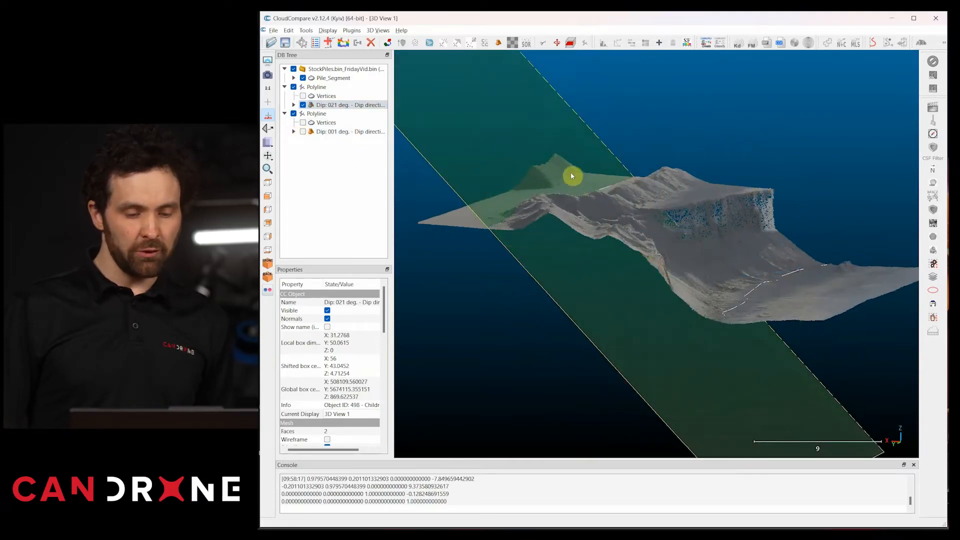
pyautogui.moveTo(576, 185); pyautogui.dragTo(608, 191, button='right')
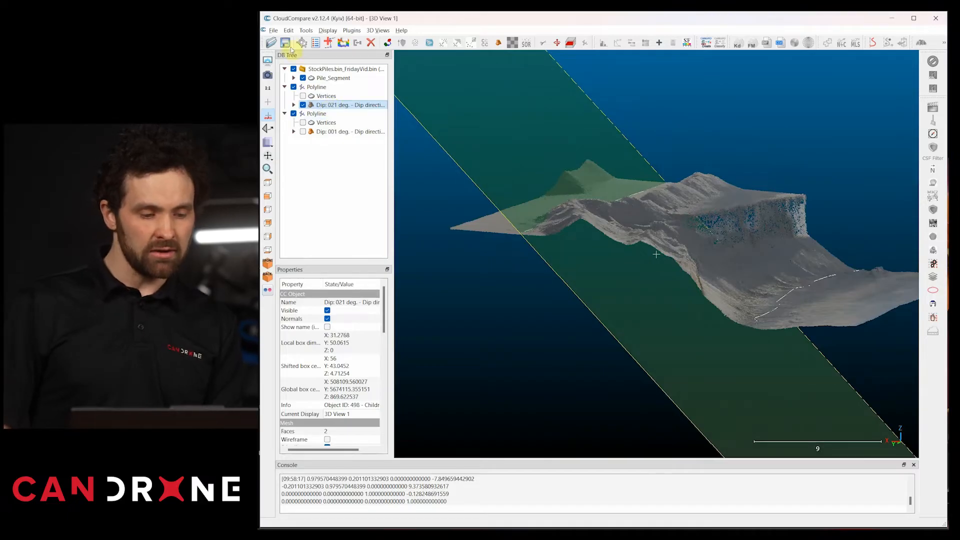
# Sample 100000 points with generated normals on the sloped plane and hide the plane itself.
pyautogui.click(289, 29)
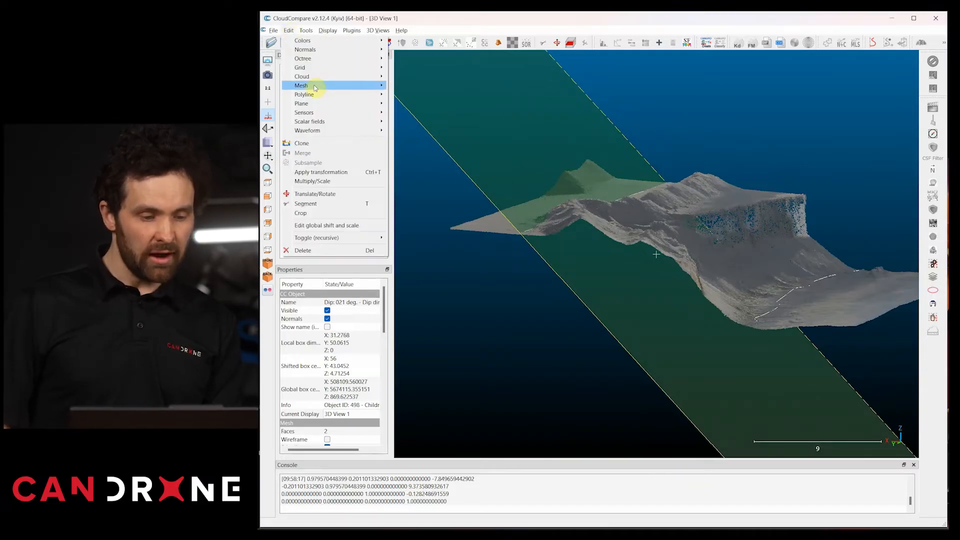
pyautogui.moveTo(315, 87)
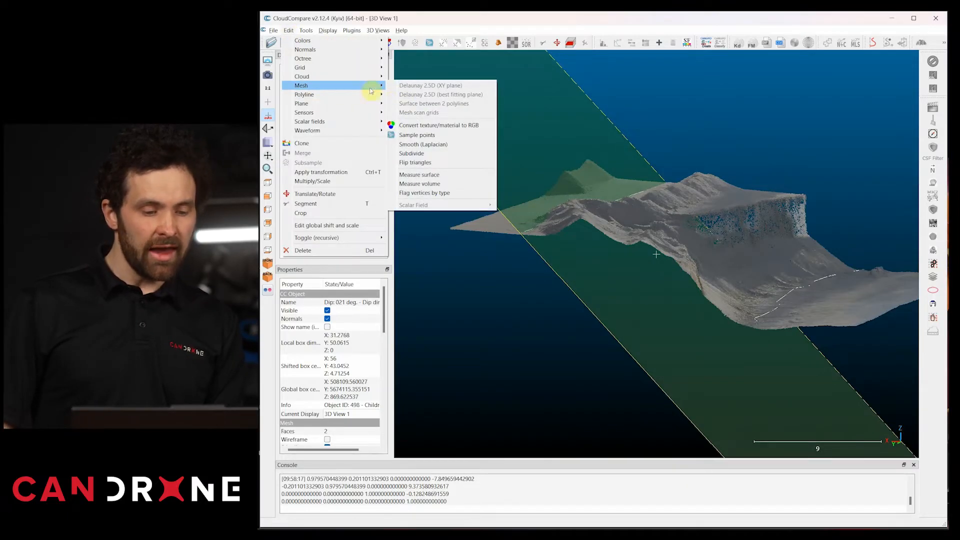
pyautogui.click(407, 135)
pyautogui.moveTo(558, 266); pyautogui.dragTo(541, 264)
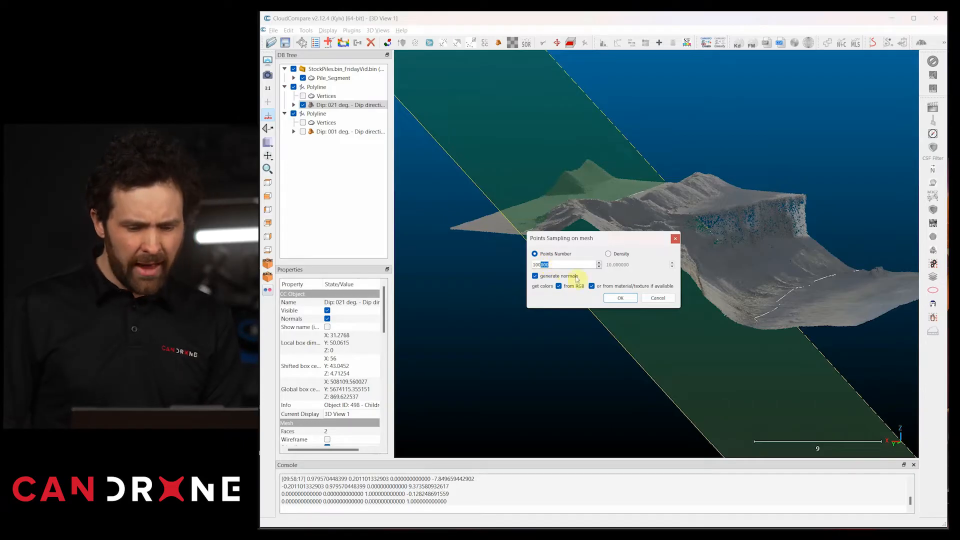
pyautogui.click(620, 299)
pyautogui.moveTo(740, 317); pyautogui.dragTo(630, 298)
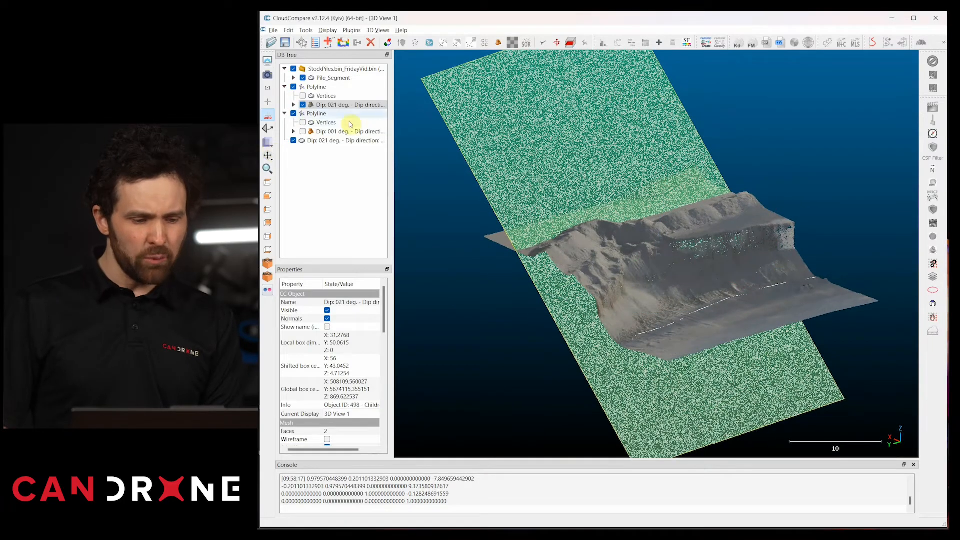
pyautogui.click(302, 105)
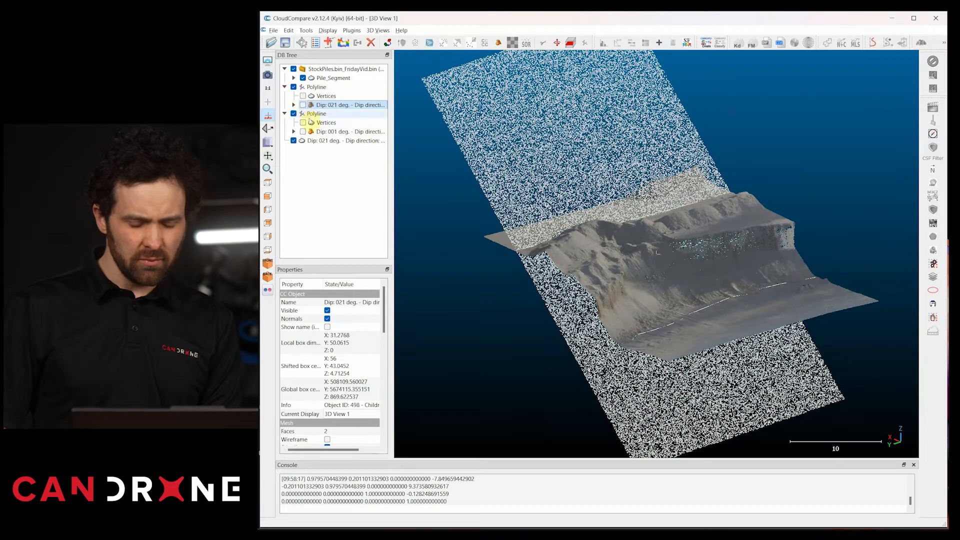
# Show the horizontal toe plane again and sample 100000 points with generated normals on it.
pyautogui.moveTo(513, 270); pyautogui.dragTo(651, 245)
pyautogui.moveTo(495, 212); pyautogui.dragTo(441, 236)
pyautogui.click(302, 132)
pyautogui.moveTo(643, 218); pyautogui.dragTo(691, 215)
pyautogui.click(330, 131)
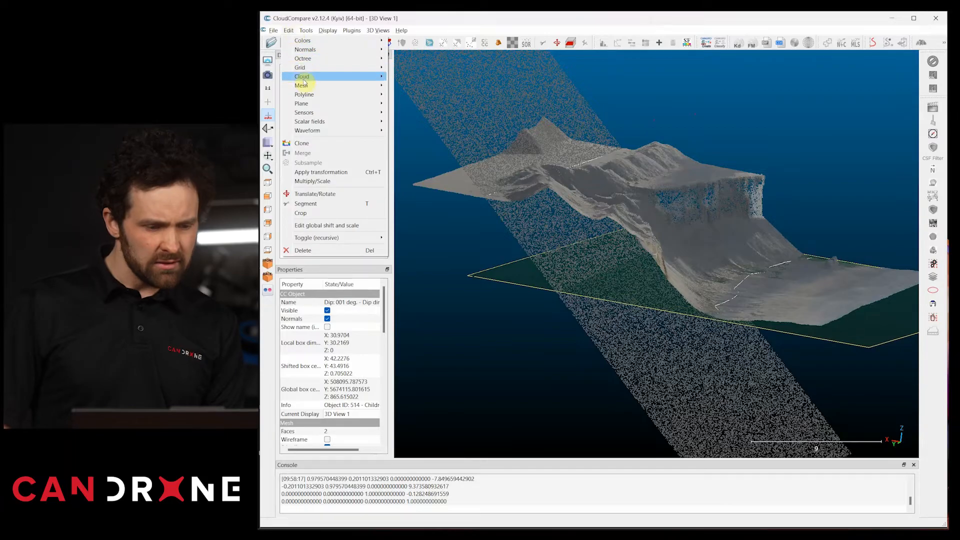
pyautogui.moveTo(372, 89)
pyautogui.click(417, 135)
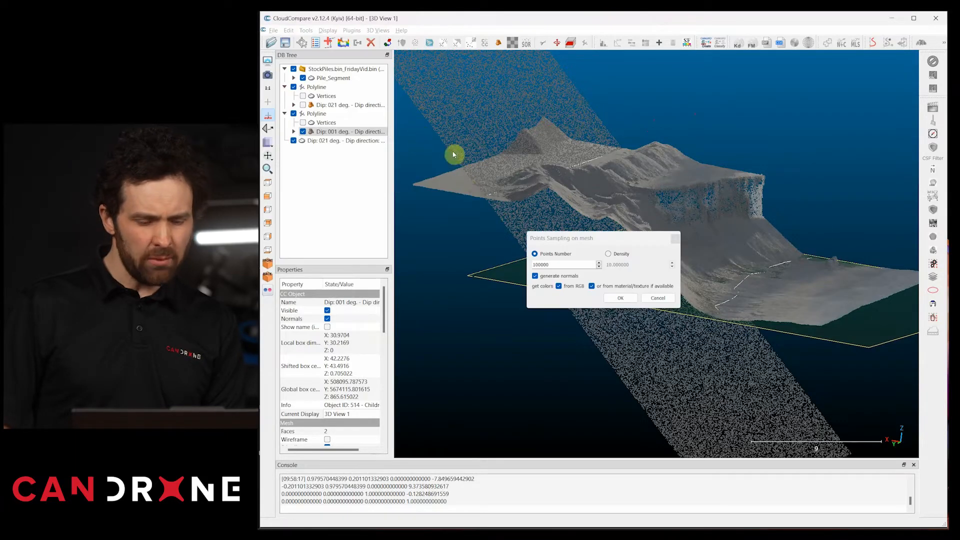
pyautogui.click(620, 299)
pyautogui.moveTo(647, 289); pyautogui.dragTo(573, 245)
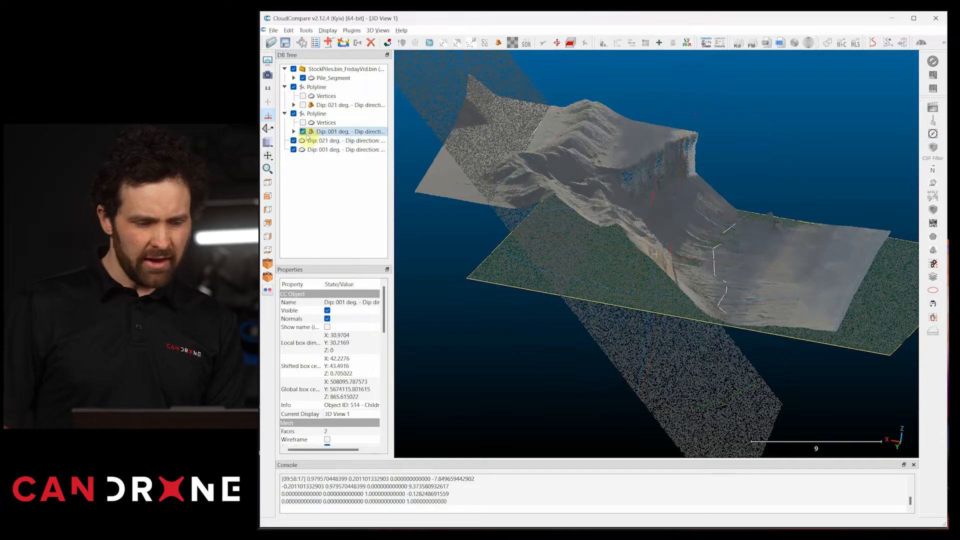
# Delete the original toe plane and sloped plane from under their polylines, keeping the sampled point clouds.
pyautogui.click(303, 131)
pyautogui.moveTo(675, 241); pyautogui.dragTo(715, 265)
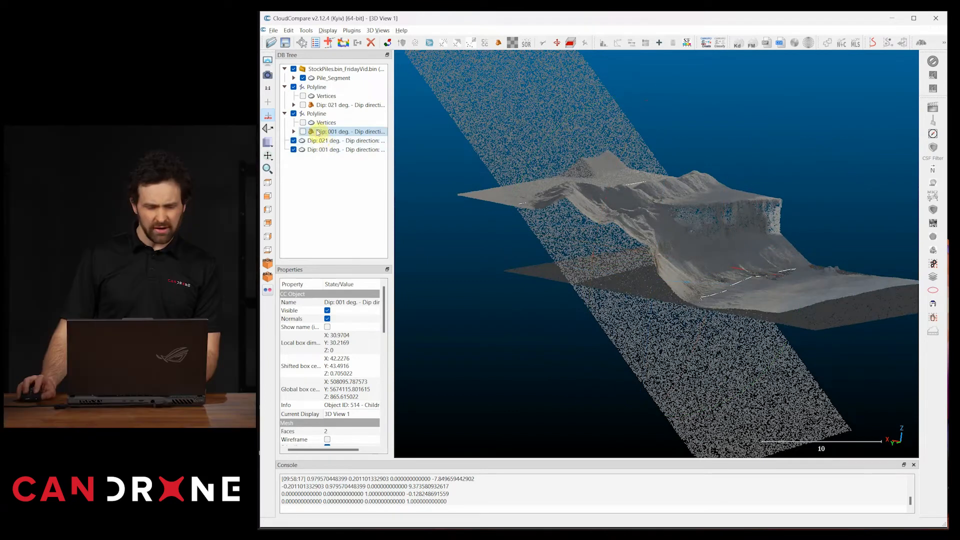
pyautogui.rightClick(316, 134)
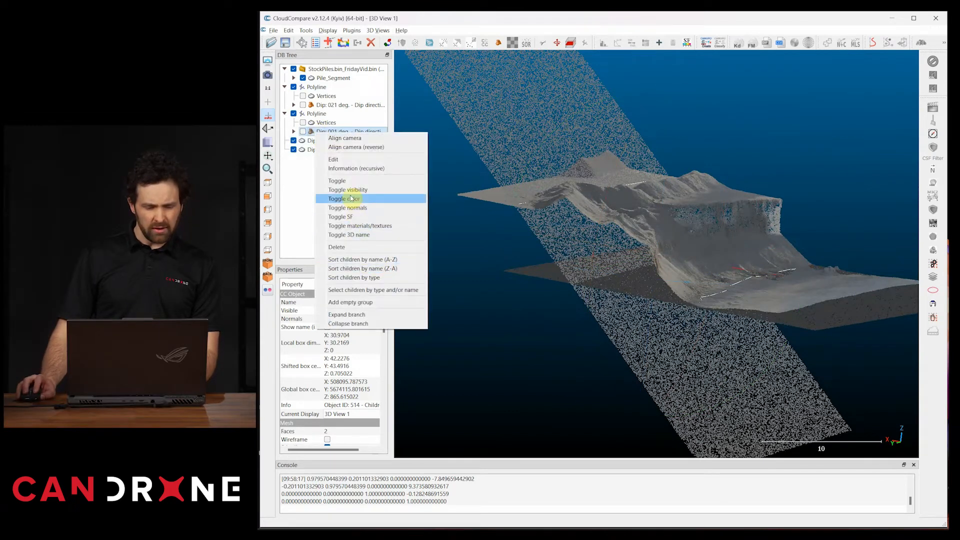
pyautogui.click(352, 247)
pyautogui.click(322, 106)
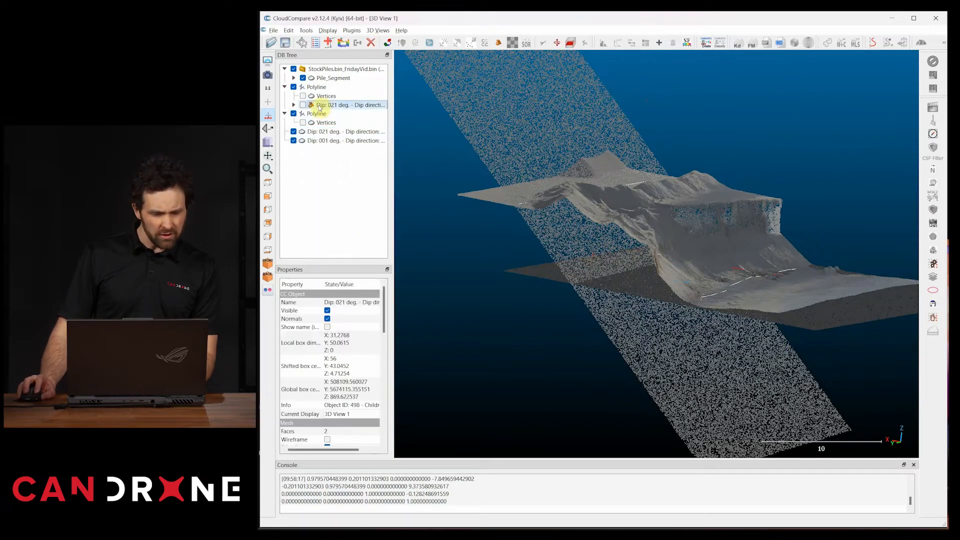
pyautogui.rightClick(321, 106)
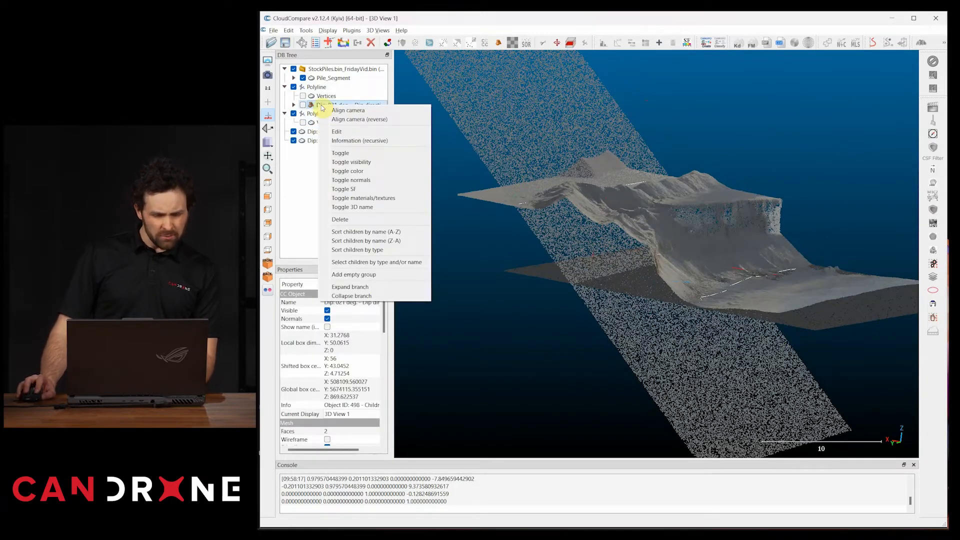
pyautogui.click(342, 221)
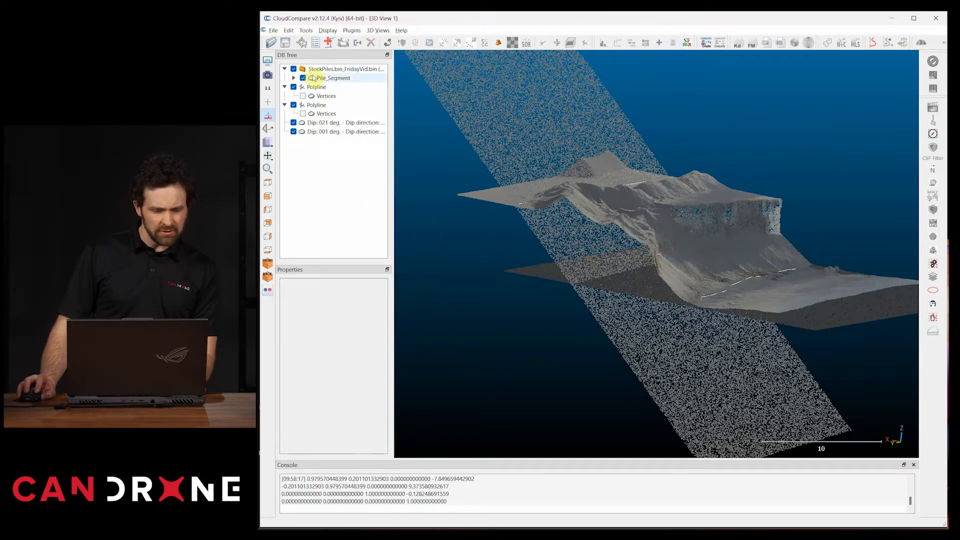
# Save all entities in the tree to Demo.bin as CloudCompare entities, overwriting the existing file.
pyautogui.keyDown('shift'); pyautogui.click(314, 132); pyautogui.keyUp('shift')
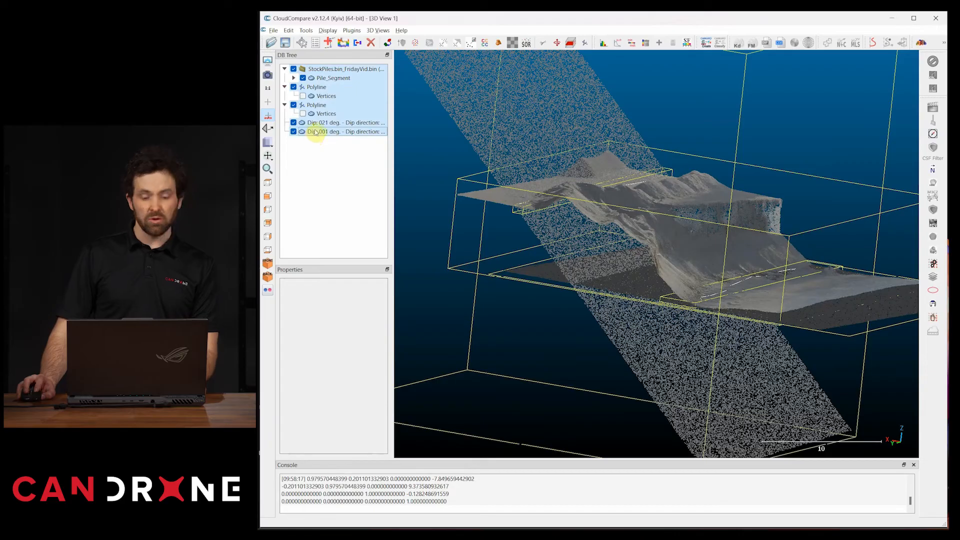
pyautogui.click(289, 47)
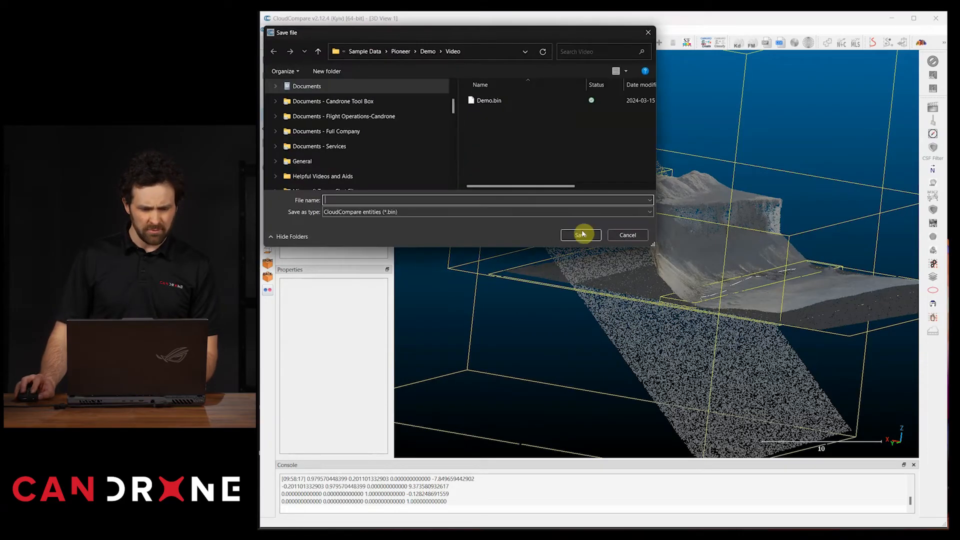
pyautogui.click(478, 100)
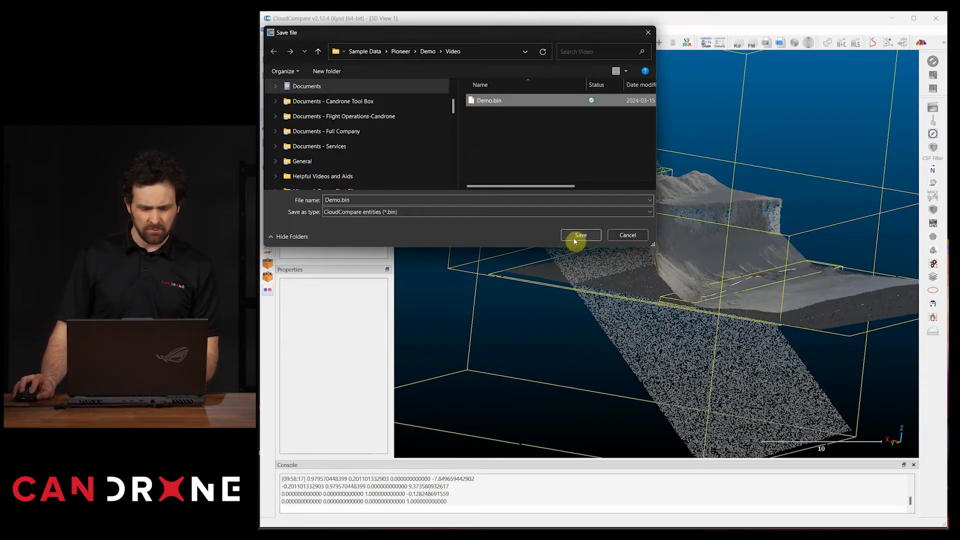
pyautogui.click(576, 238)
pyautogui.click(759, 276)
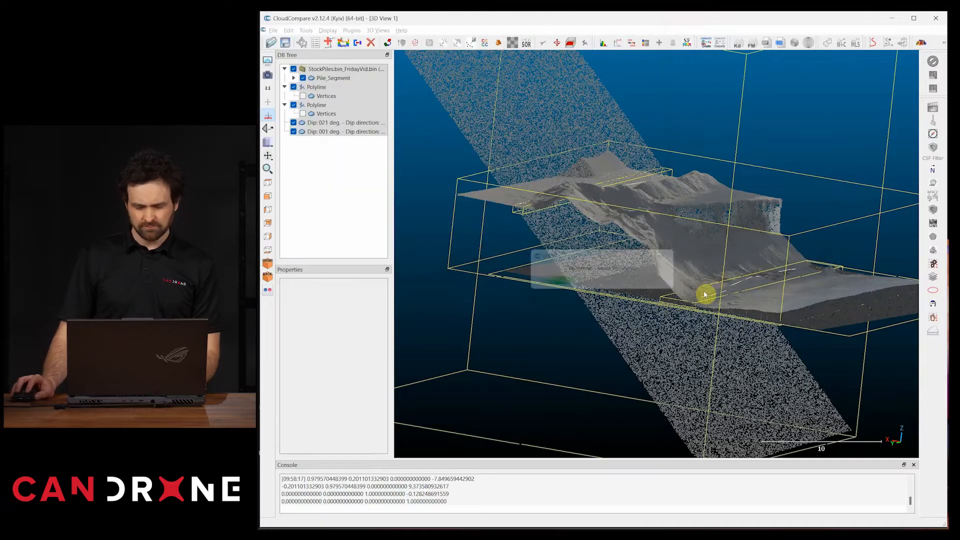
# Segment the sloped plane's point cloud from the side, cutting away the part below the toe plane with a polygon.
pyautogui.moveTo(632, 292); pyautogui.dragTo(659, 272)
pyautogui.moveTo(620, 257); pyautogui.dragTo(614, 216, button='right')
pyautogui.click(793, 315)
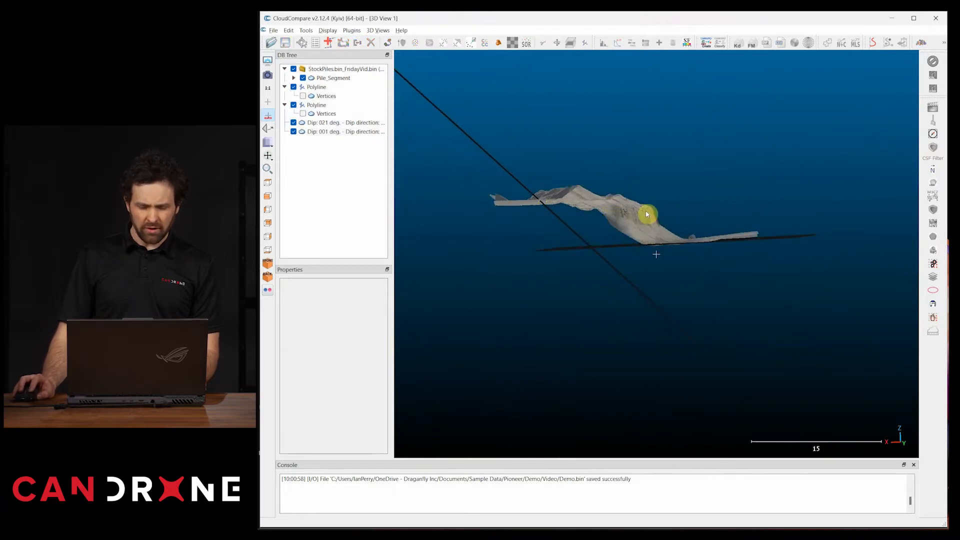
pyautogui.scroll(6, 613, 208)
pyautogui.moveTo(613, 207)
pyautogui.mouseDown()
pyautogui.moveTo(620, 233)
pyautogui.moveTo(590, 193)
pyautogui.moveTo(619, 199)
pyautogui.moveTo(609, 201)
pyautogui.mouseUp()
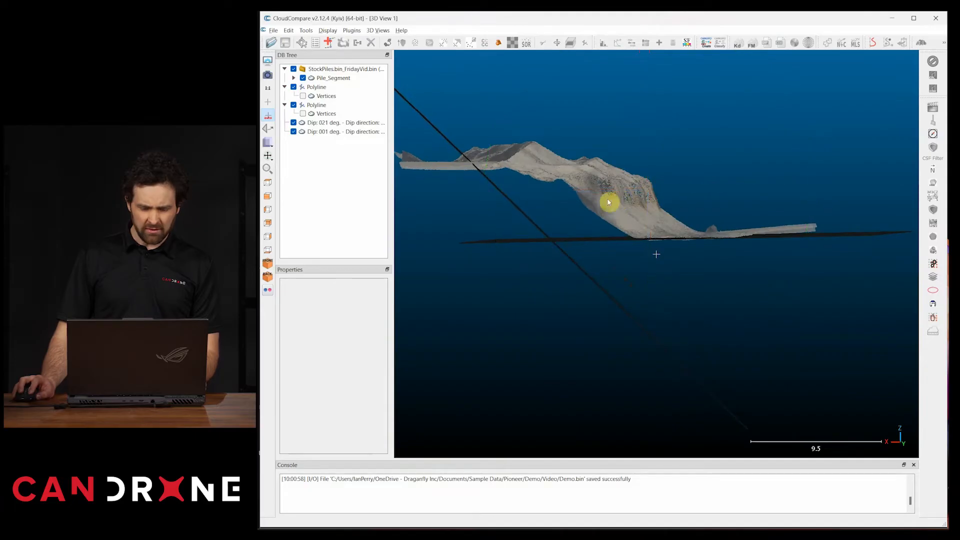
pyautogui.click(319, 132)
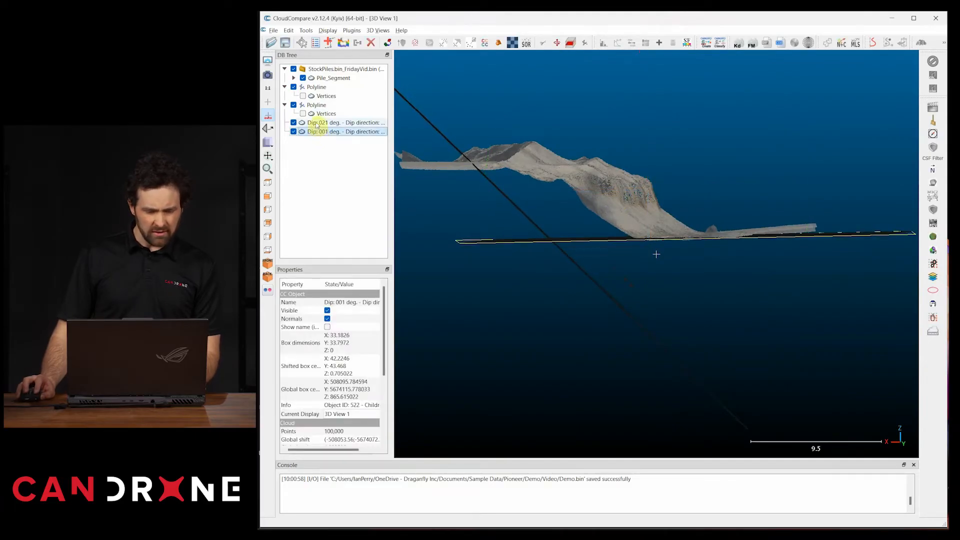
pyautogui.click(321, 123)
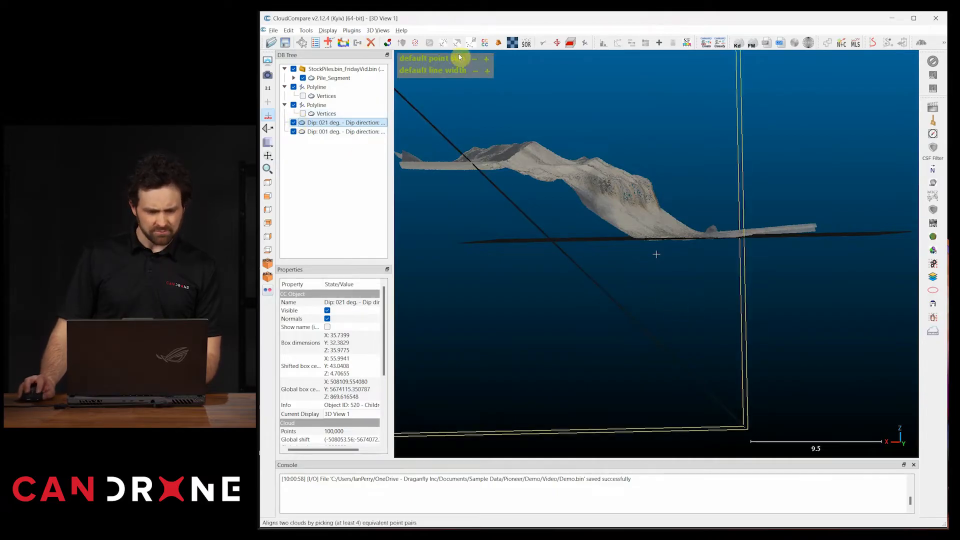
pyautogui.click(544, 44)
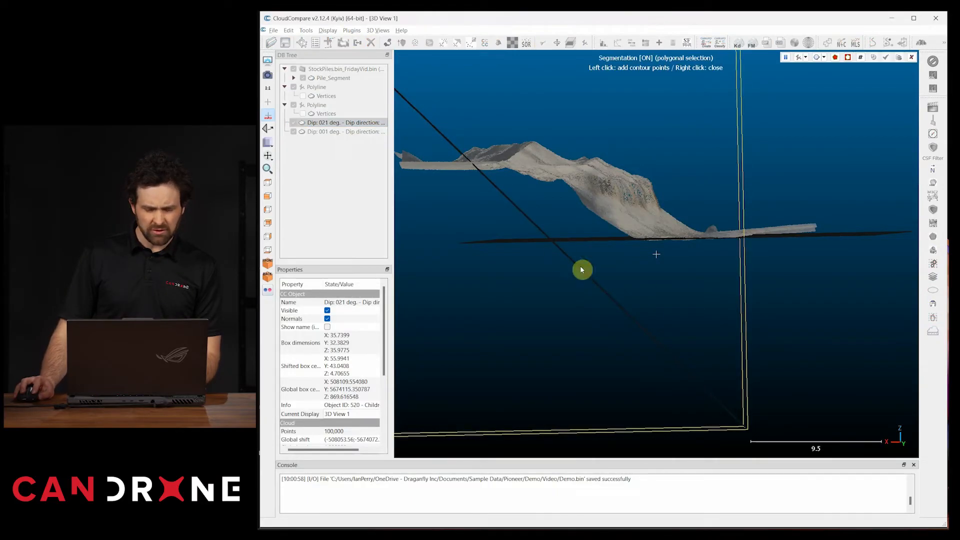
pyautogui.click(565, 246)
pyautogui.click(781, 422)
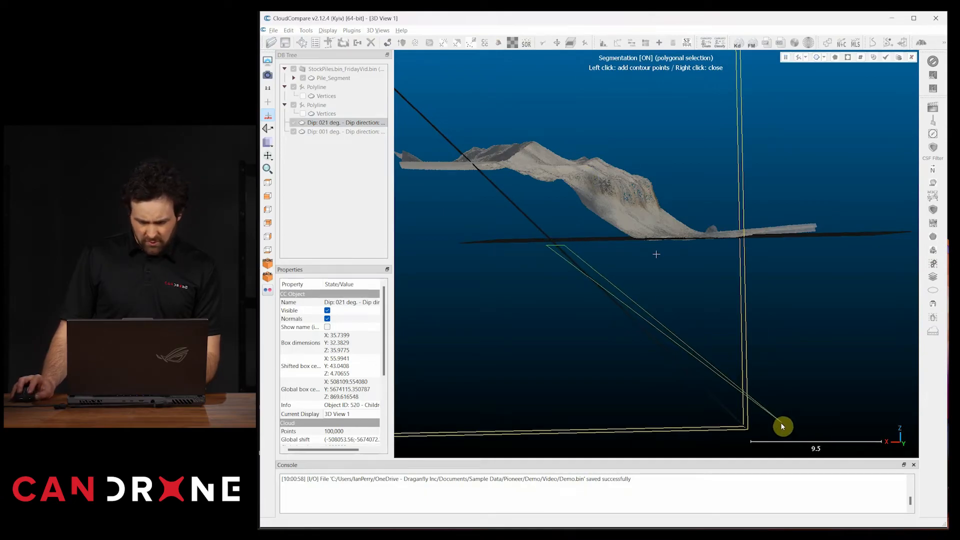
pyautogui.click(737, 442)
pyautogui.click(637, 423)
pyautogui.click(539, 343)
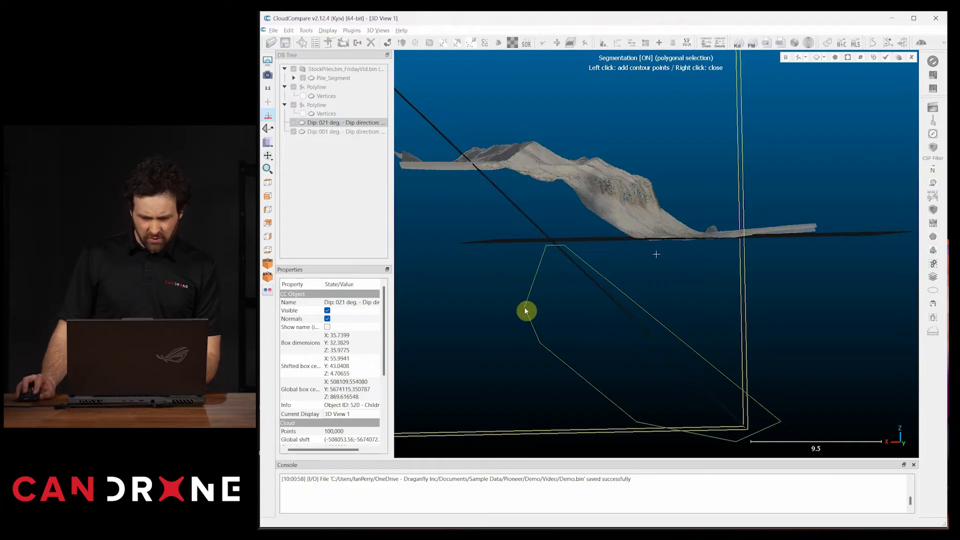
pyautogui.click(848, 58)
pyautogui.moveTo(711, 330); pyautogui.dragTo(641, 233)
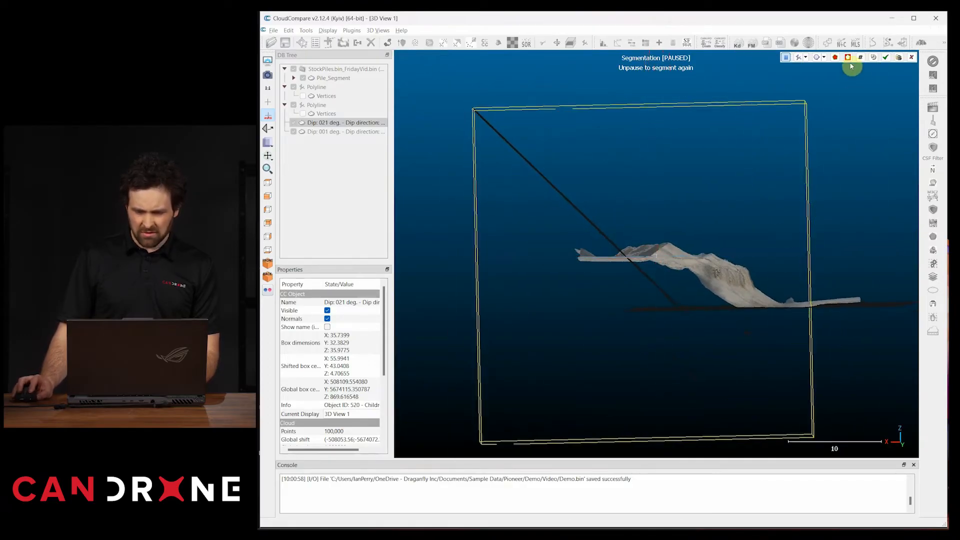
# Cut away the sloped cloud's part above the pile's upper base line with a second polygon, and confirm while deleting the hidden points.
pyautogui.click(786, 58)
pyautogui.click(470, 104)
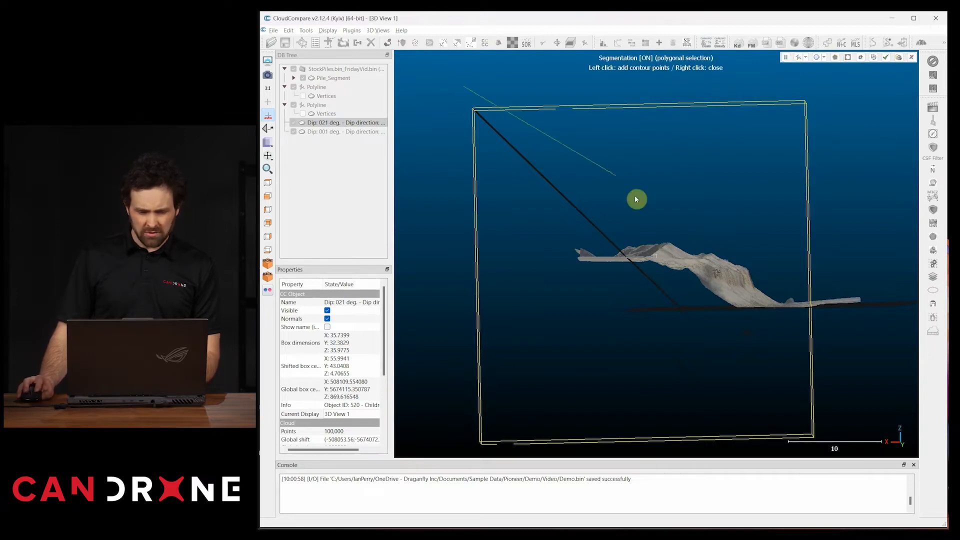
pyautogui.click(623, 232)
pyautogui.click(611, 251)
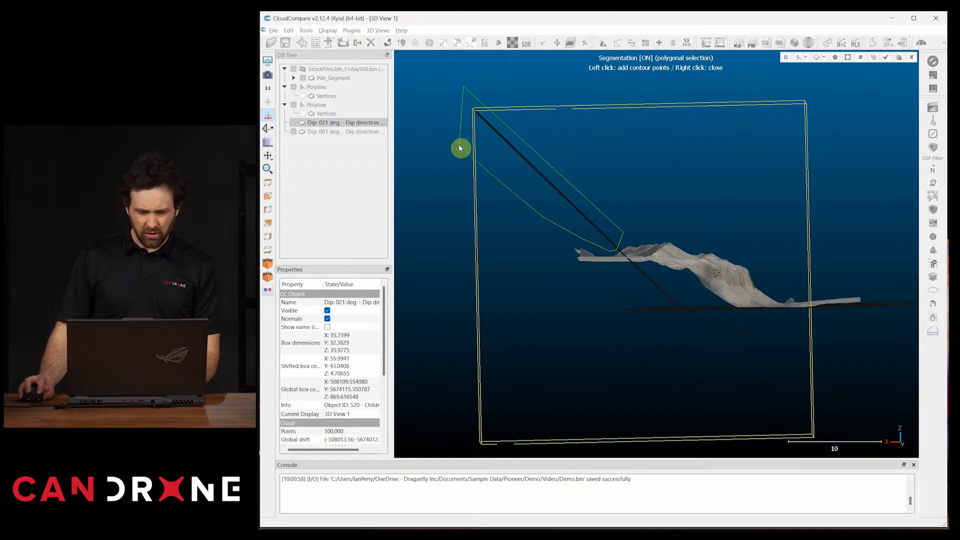
pyautogui.rightClick(449, 130)
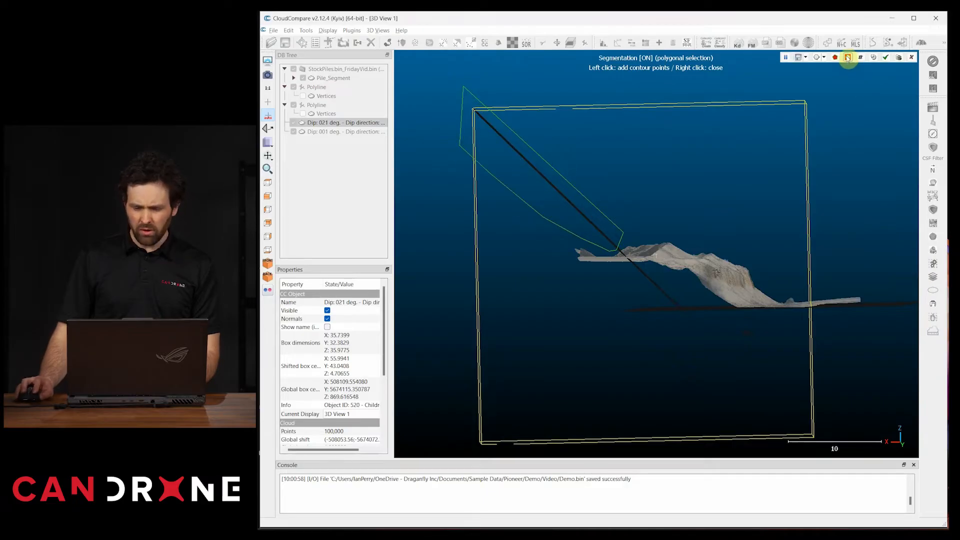
pyautogui.press('space')
pyautogui.moveTo(823, 92); pyautogui.dragTo(658, 211)
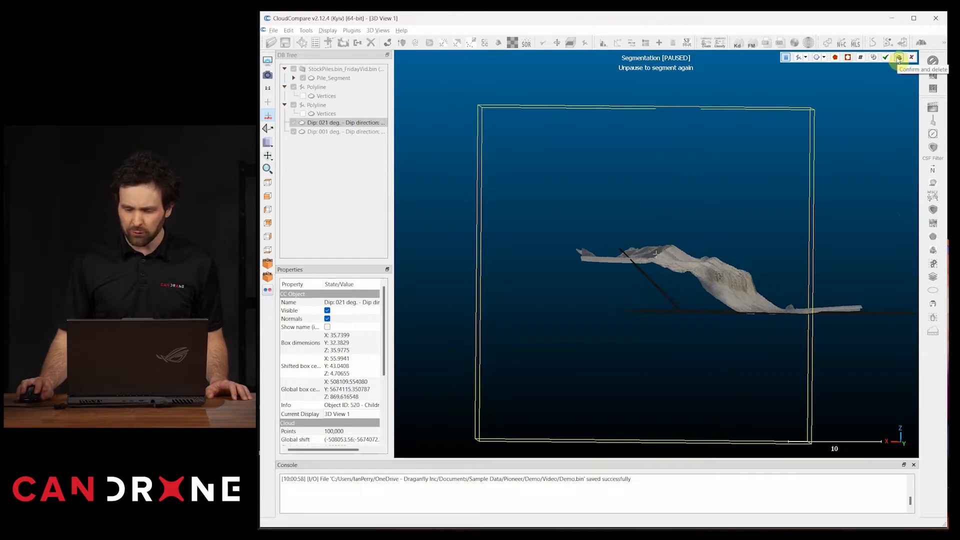
pyautogui.click(899, 57)
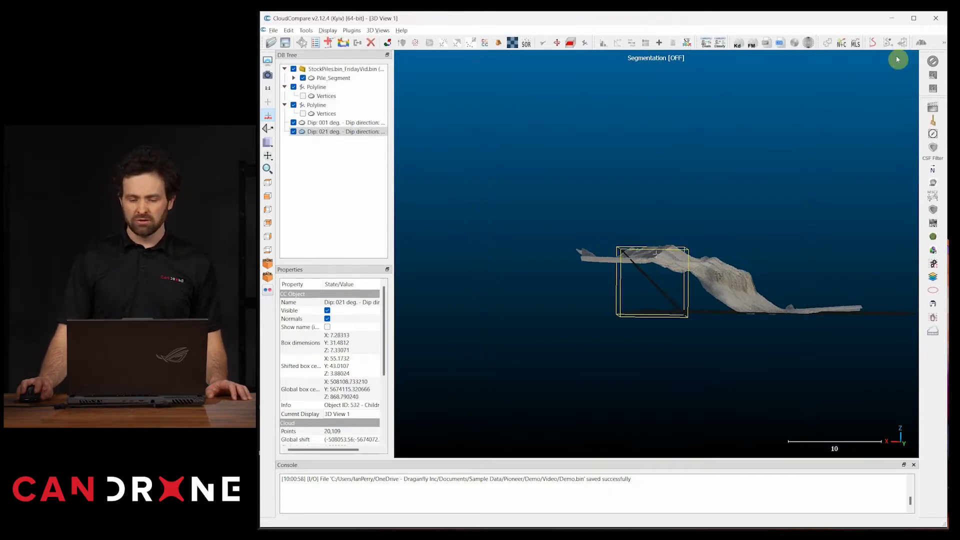
# Segment the horizontal toe cloud with a polygon, cutting away the part extending behind the sloped cloud, and confirm while deleting the hidden points.
pyautogui.moveTo(777, 214); pyautogui.dragTo(654, 300)
pyautogui.scroll(8, 668, 278)
pyautogui.moveTo(707, 331); pyautogui.dragTo(655, 261)
pyautogui.click(351, 121)
pyautogui.click(545, 43)
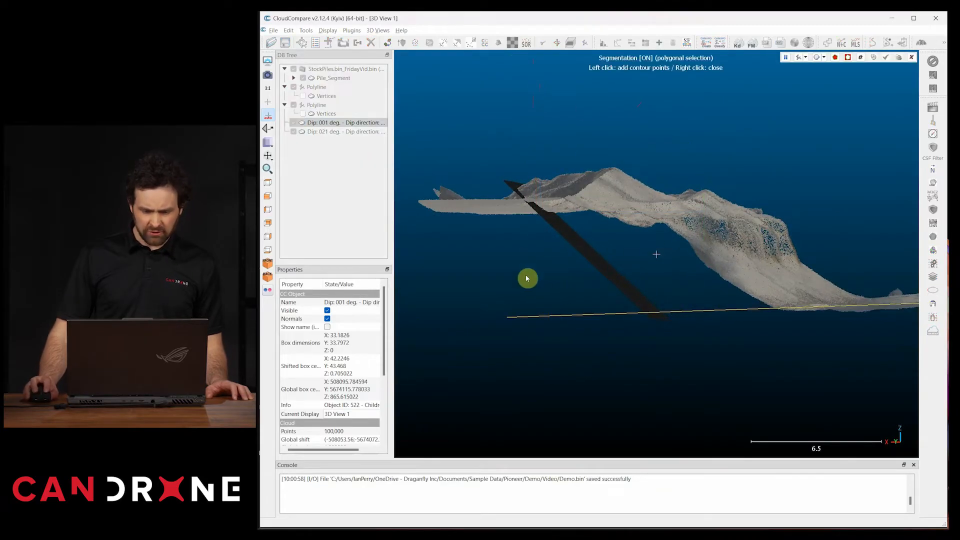
pyautogui.click(621, 306)
pyautogui.click(641, 325)
pyautogui.click(628, 355)
pyautogui.click(502, 345)
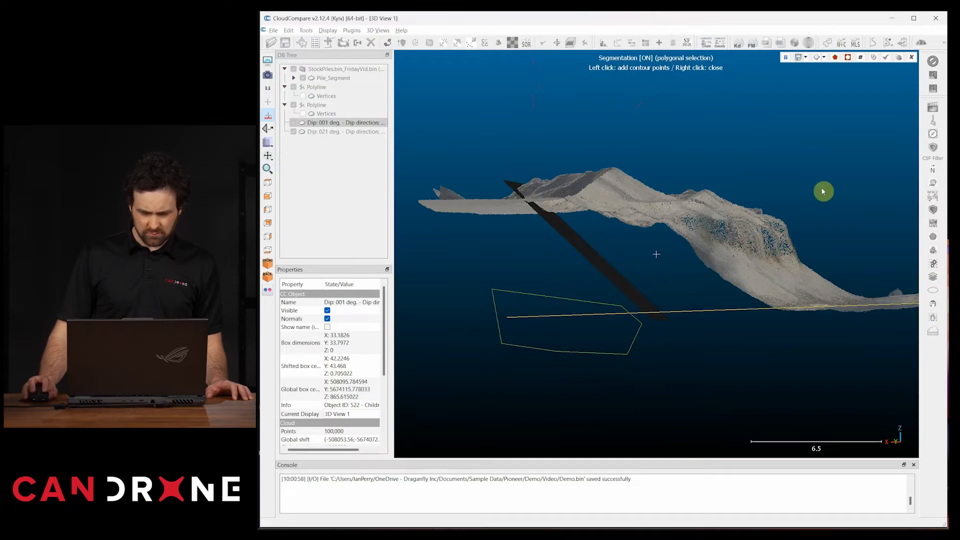
pyautogui.click(848, 57)
pyautogui.moveTo(632, 207); pyautogui.dragTo(714, 252)
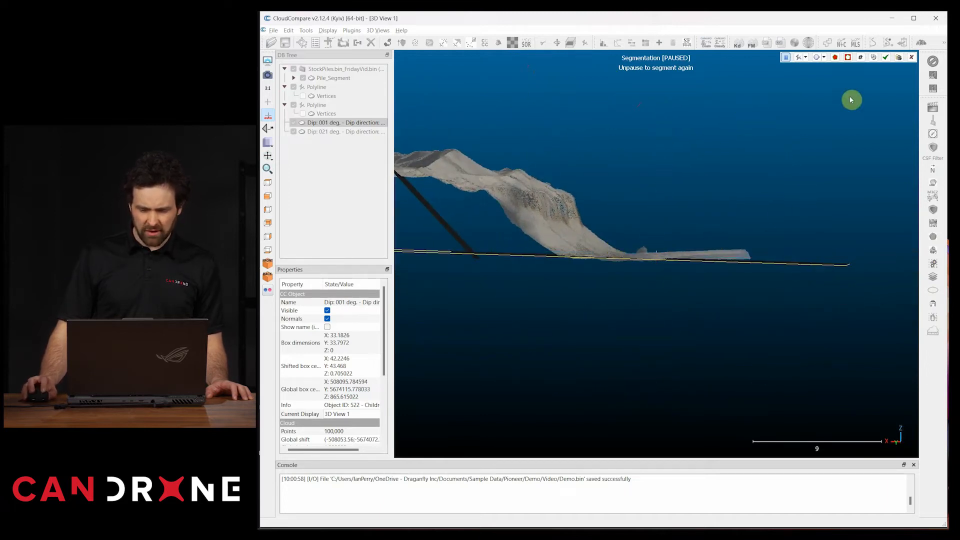
pyautogui.click(899, 57)
pyautogui.moveTo(616, 189)
pyautogui.mouseDown()
pyautogui.moveTo(618, 220)
pyautogui.moveTo(618, 190)
pyautogui.mouseUp()
pyautogui.click(334, 78)
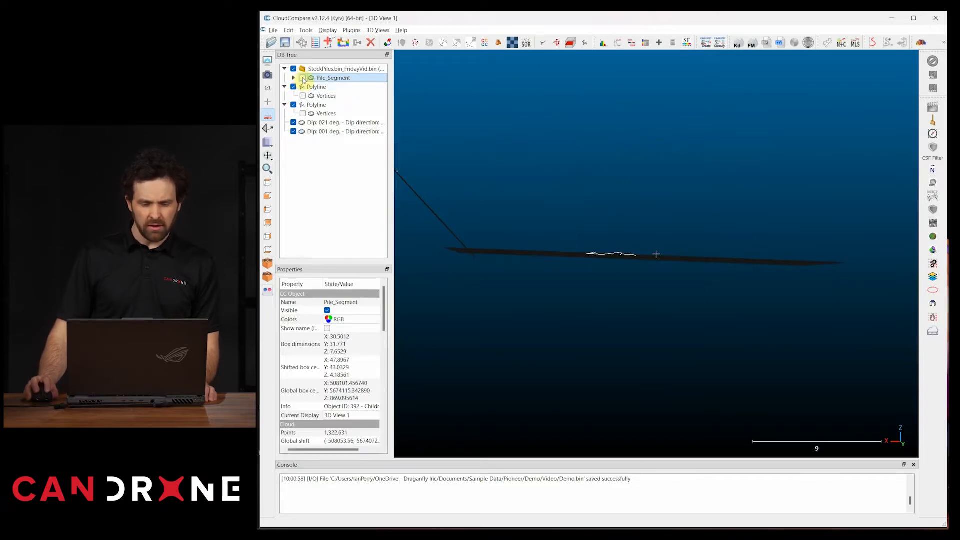
pyautogui.moveTo(567, 206)
pyautogui.mouseDown()
pyautogui.moveTo(571, 223)
pyautogui.moveTo(560, 208)
pyautogui.moveTo(567, 202)
pyautogui.mouseUp()
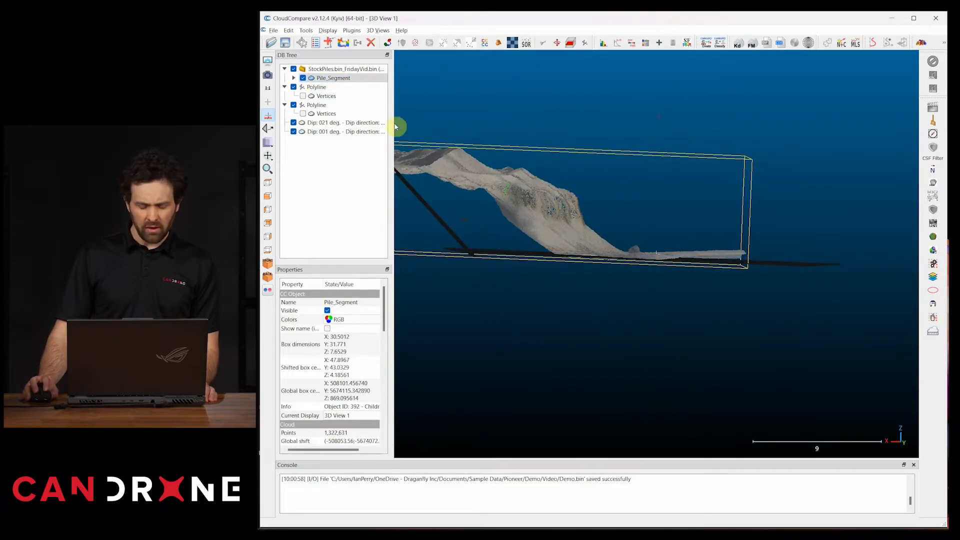
# Segment Pile_Segment and the toe cloud together, cutting away their flat outer ends beyond the pile's toe and deleting the hidden points.
pyautogui.click(315, 125)
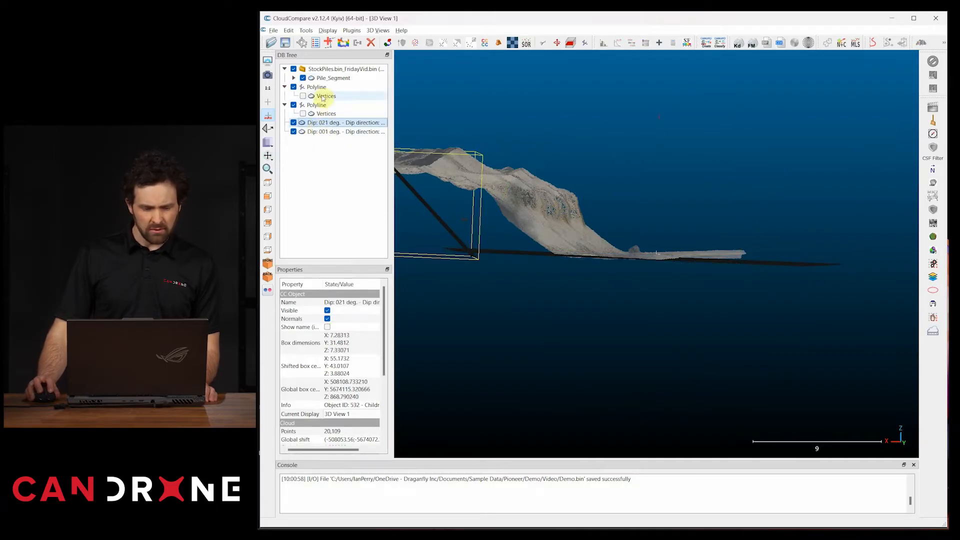
pyautogui.click(330, 78)
pyautogui.click(319, 132)
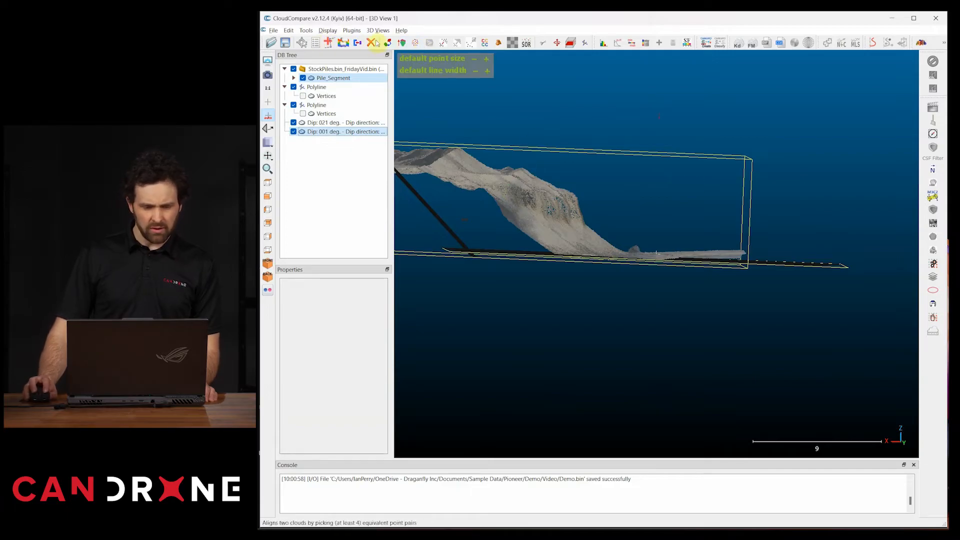
pyautogui.click(543, 43)
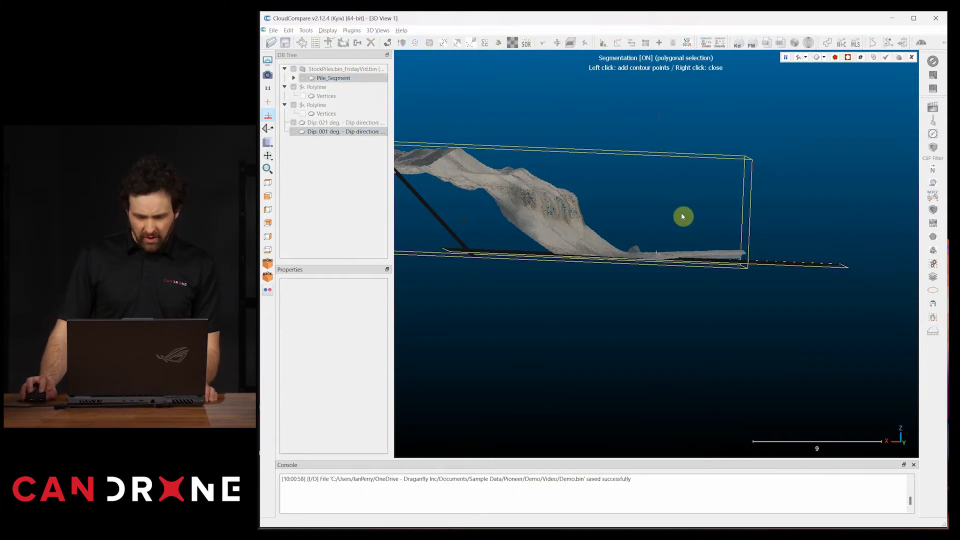
pyautogui.click(670, 281)
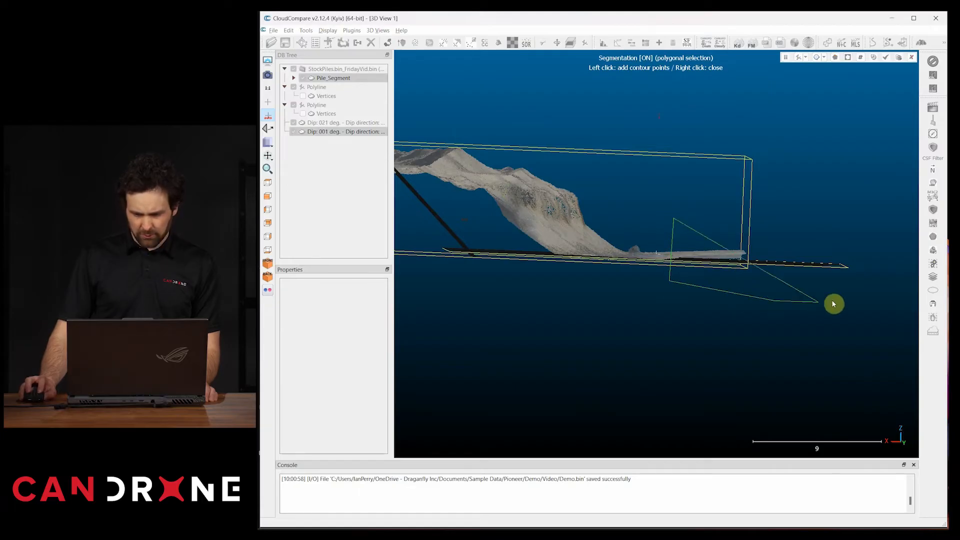
pyautogui.click(882, 283)
pyautogui.click(882, 253)
pyautogui.click(860, 215)
pyautogui.rightClick(814, 202)
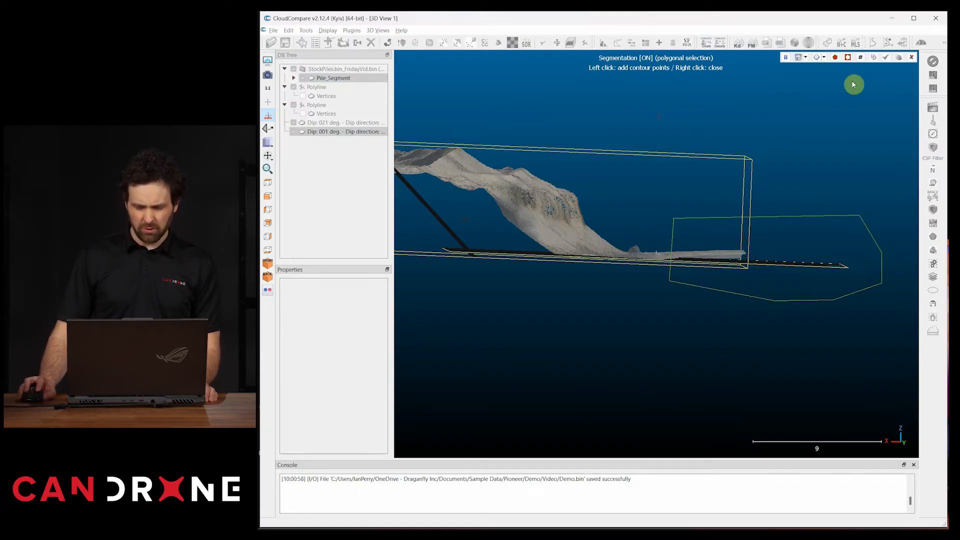
pyautogui.click(849, 58)
pyautogui.moveTo(726, 120); pyautogui.dragTo(874, 125)
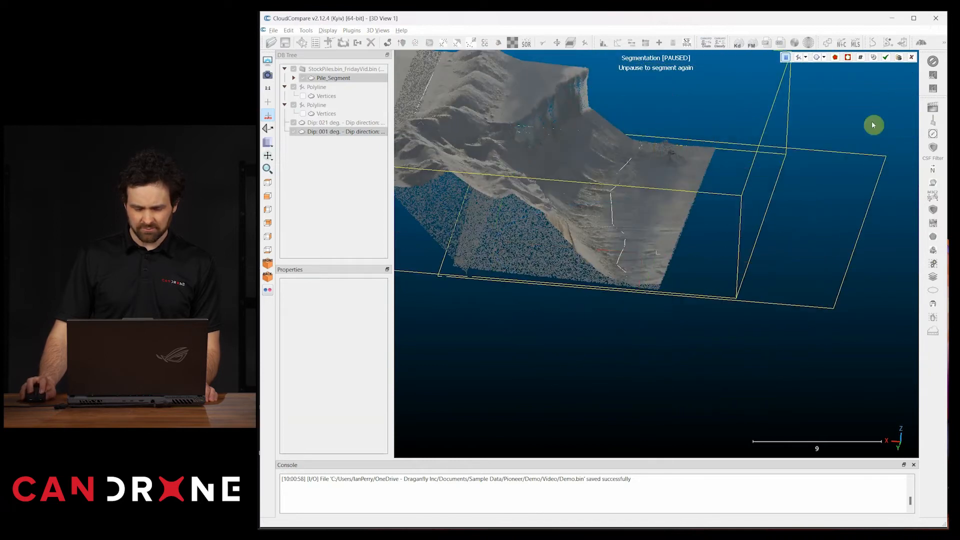
pyautogui.click(899, 59)
pyautogui.moveTo(897, 70); pyautogui.dragTo(746, 256)
# Save all entities in the tree to Demo.bin as CloudCompare entities, overwriting the existing file.
pyautogui.click(317, 69)
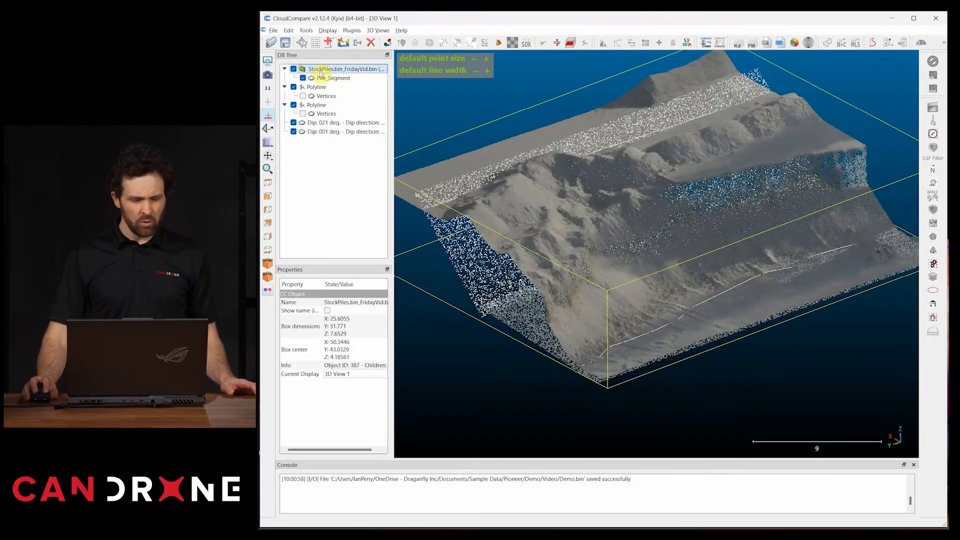
pyautogui.keyDown('shift'); pyautogui.click(320, 132); pyautogui.keyUp('shift')
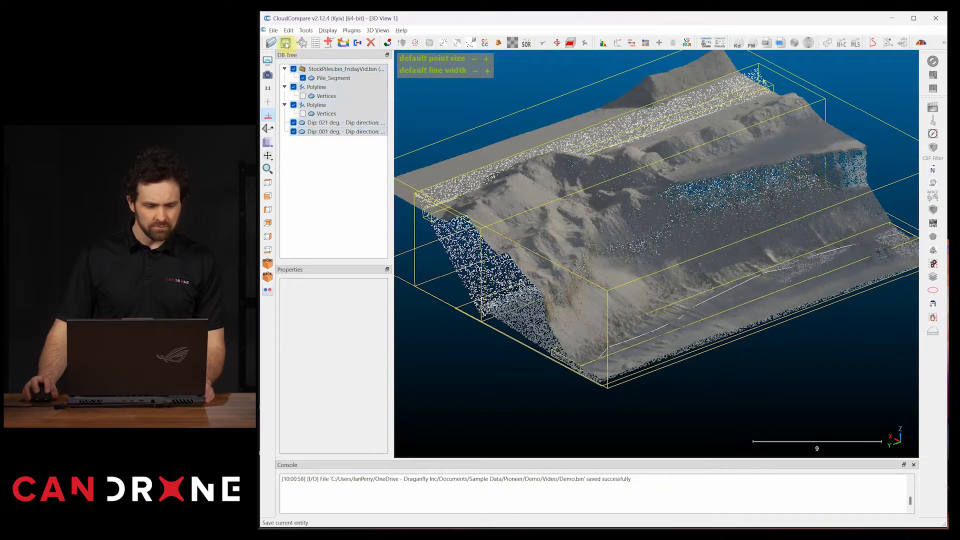
pyautogui.click(286, 44)
pyautogui.click(494, 101)
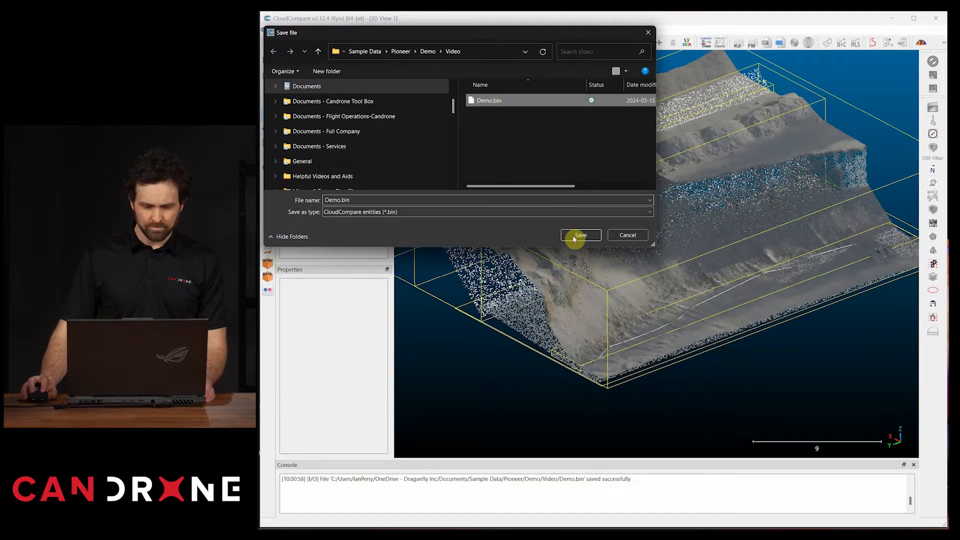
pyautogui.click(580, 236)
pyautogui.click(697, 275)
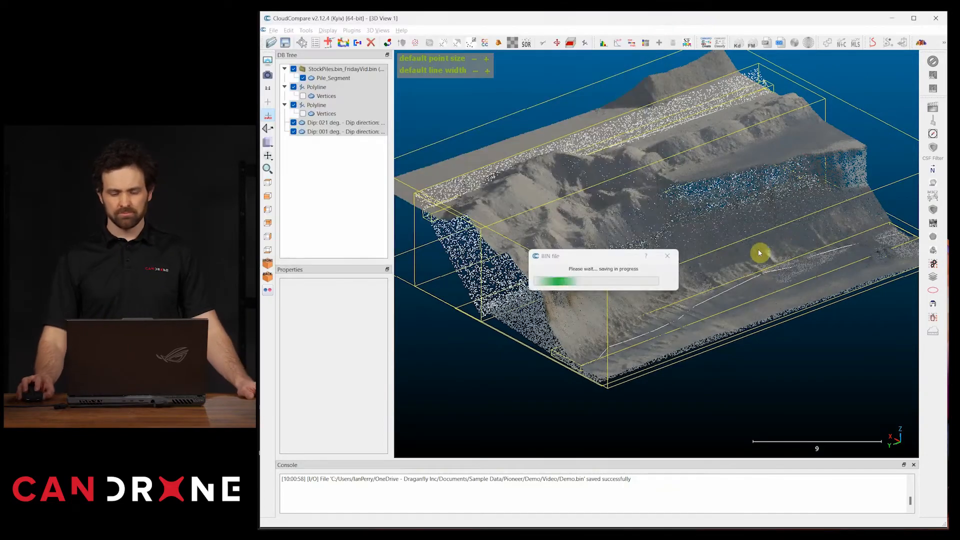
pyautogui.moveTo(685, 189); pyautogui.dragTo(787, 192)
pyautogui.moveTo(776, 215); pyautogui.dragTo(489, 338)
pyautogui.moveTo(556, 327); pyautogui.dragTo(561, 264)
pyautogui.moveTo(768, 364); pyautogui.dragTo(580, 236)
pyautogui.moveTo(742, 341); pyautogui.dragTo(726, 265)
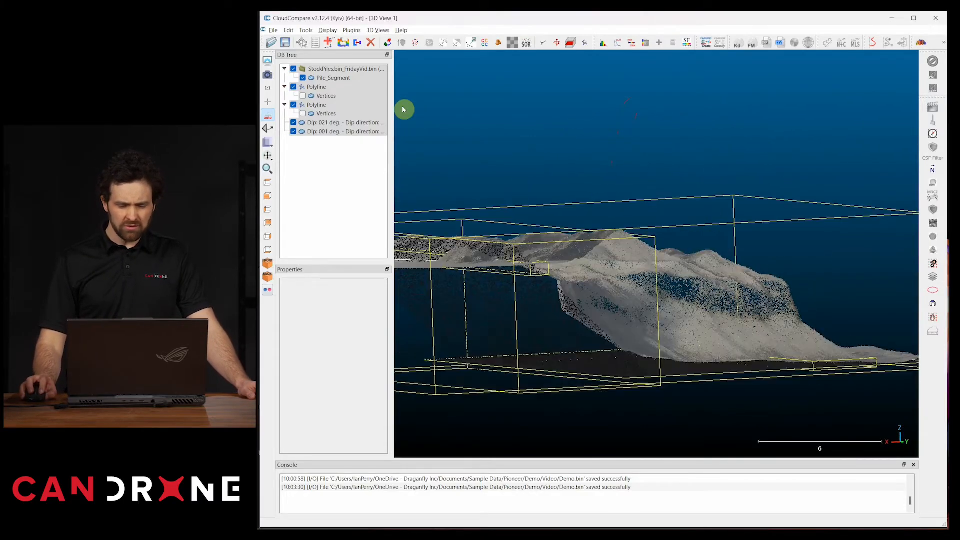
# Select Pile_Segment together with the sloped and toe point clouds and start the polyline tracing tool on them.
pyautogui.moveTo(635, 262); pyautogui.dragTo(395, 158)
pyautogui.click(337, 159)
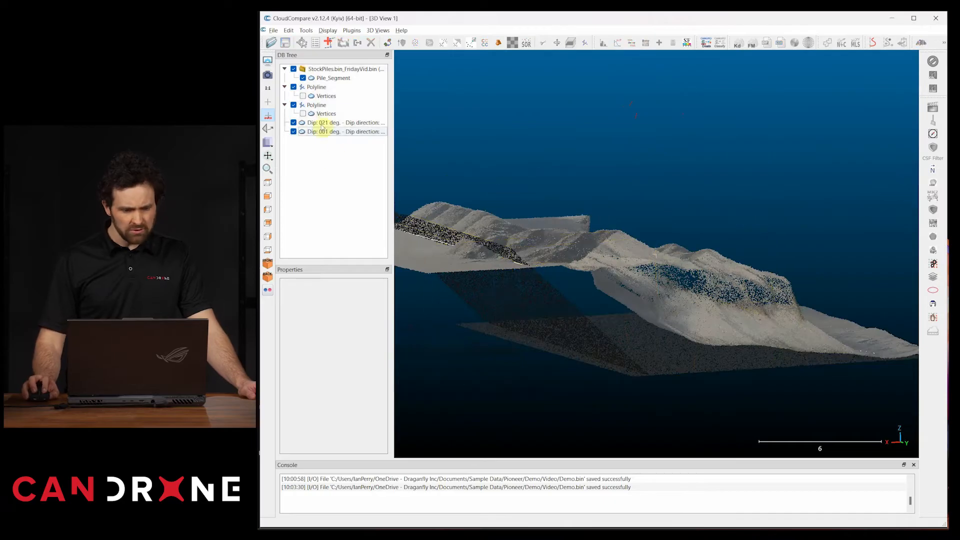
pyautogui.click(329, 123)
pyautogui.keyDown('ctrl'); pyautogui.click(322, 134); pyautogui.keyUp('ctrl')
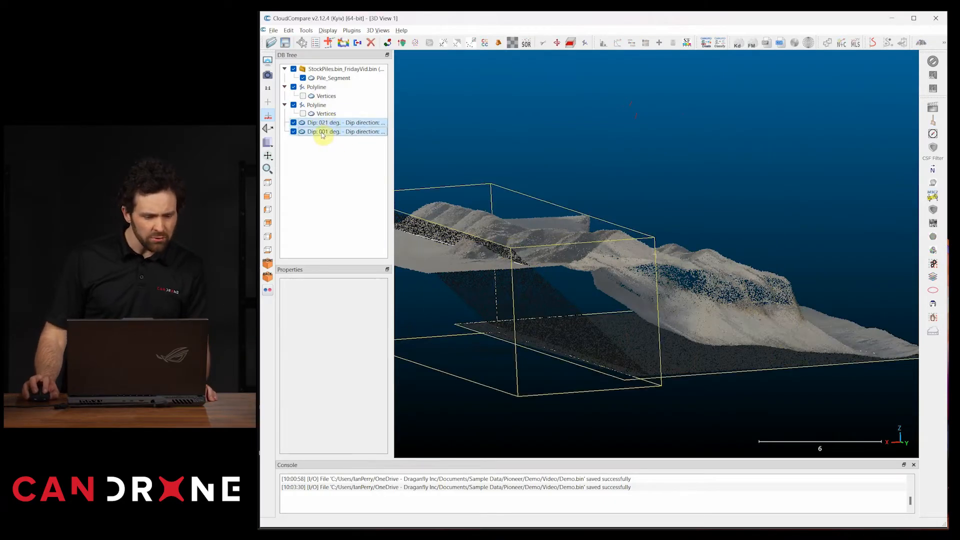
pyautogui.click(324, 79)
pyautogui.moveTo(500, 185); pyautogui.dragTo(656, 211)
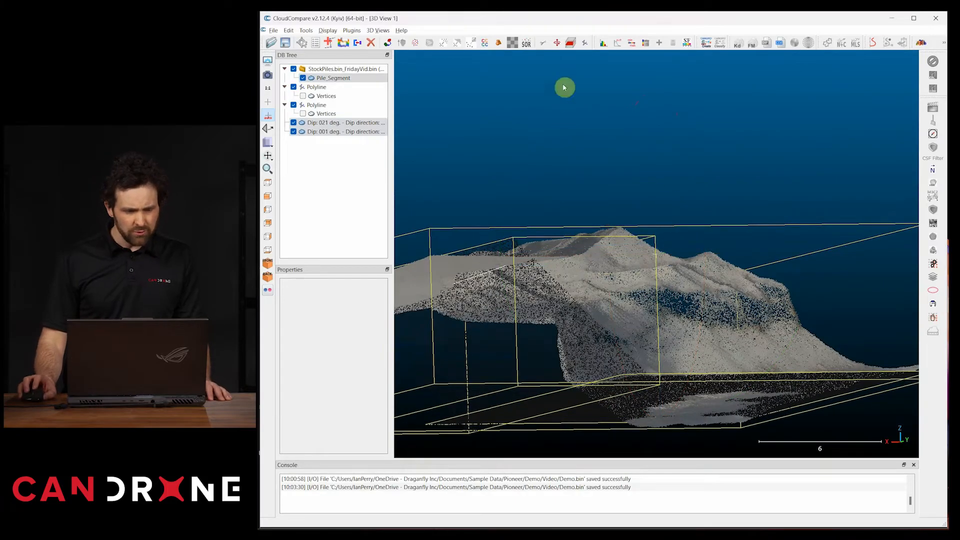
pyautogui.click(329, 43)
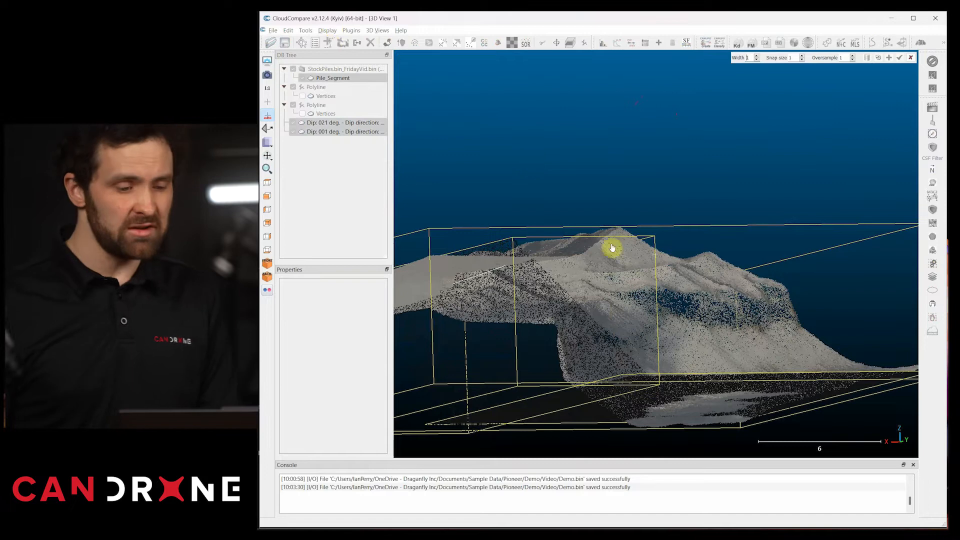
pyautogui.moveTo(699, 285); pyautogui.dragTo(690, 214)
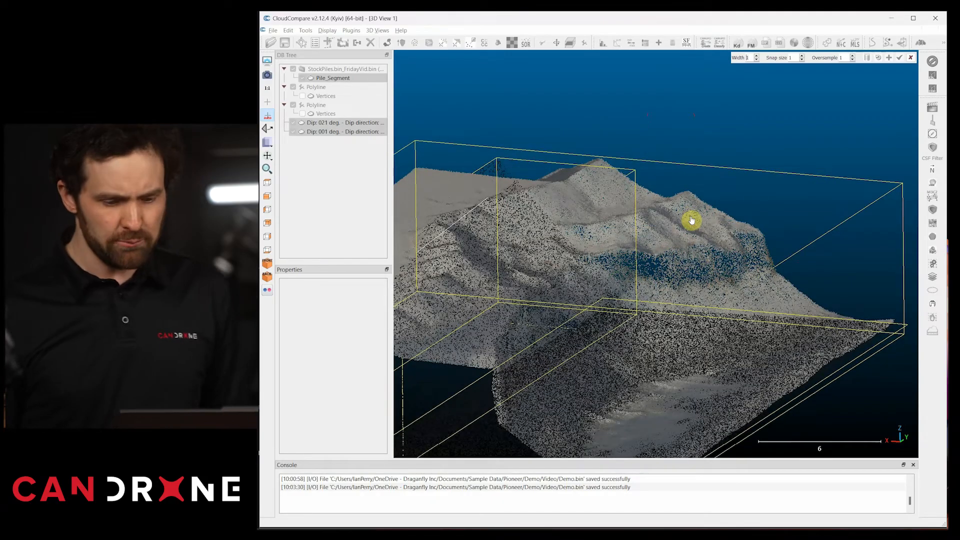
pyautogui.moveTo(689, 220); pyautogui.dragTo(688, 330)
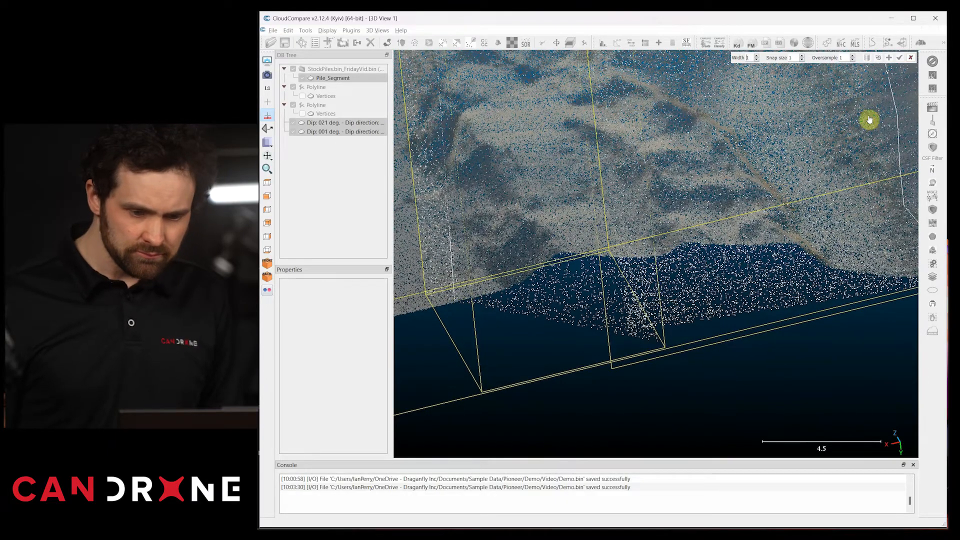
pyautogui.moveTo(736, 205); pyautogui.dragTo(770, 189, button='right')
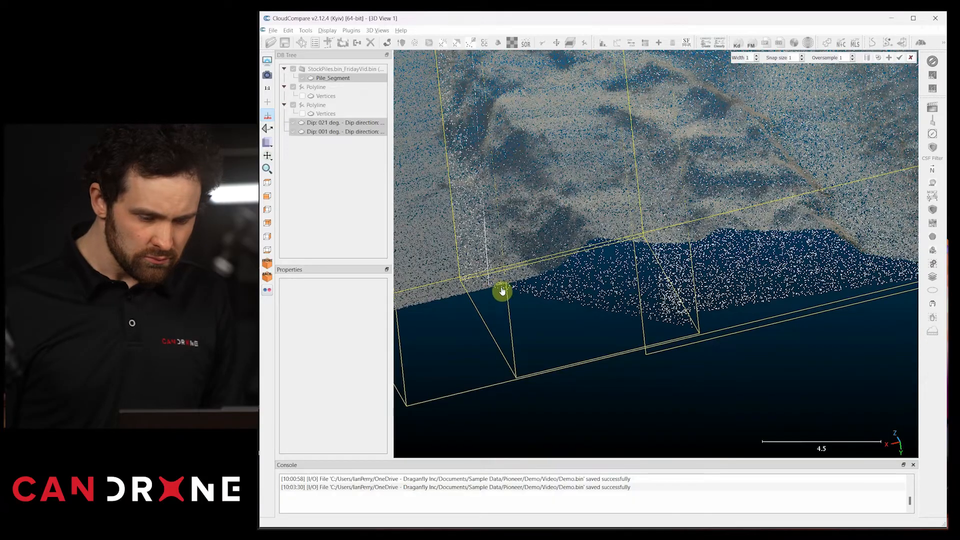
pyautogui.click(493, 288)
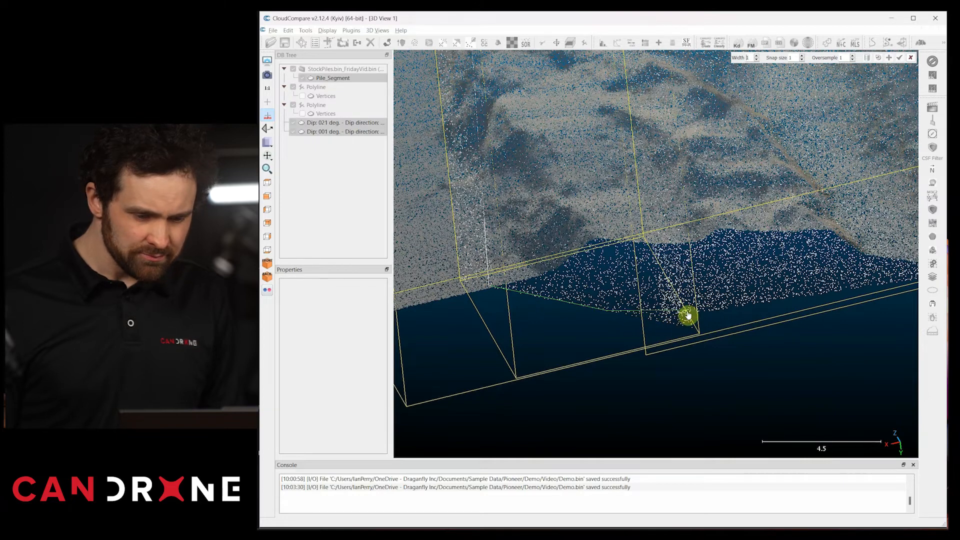
pyautogui.moveTo(689, 315); pyautogui.dragTo(701, 283)
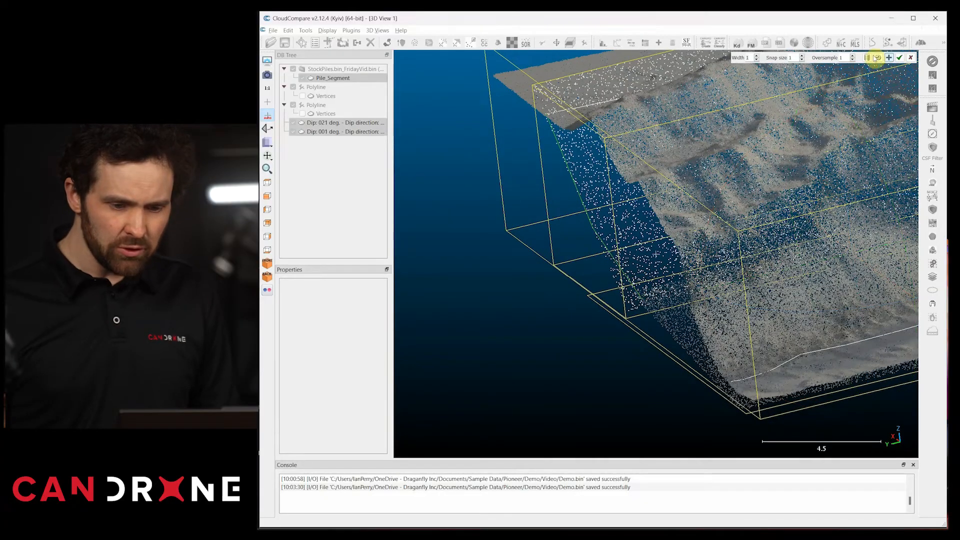
pyautogui.click(878, 61)
# Trace a polyline from the upper base line down the sloped cloud's end edge and along the toe cloud's adjoining edge.
pyautogui.moveTo(696, 205); pyautogui.dragTo(694, 206)
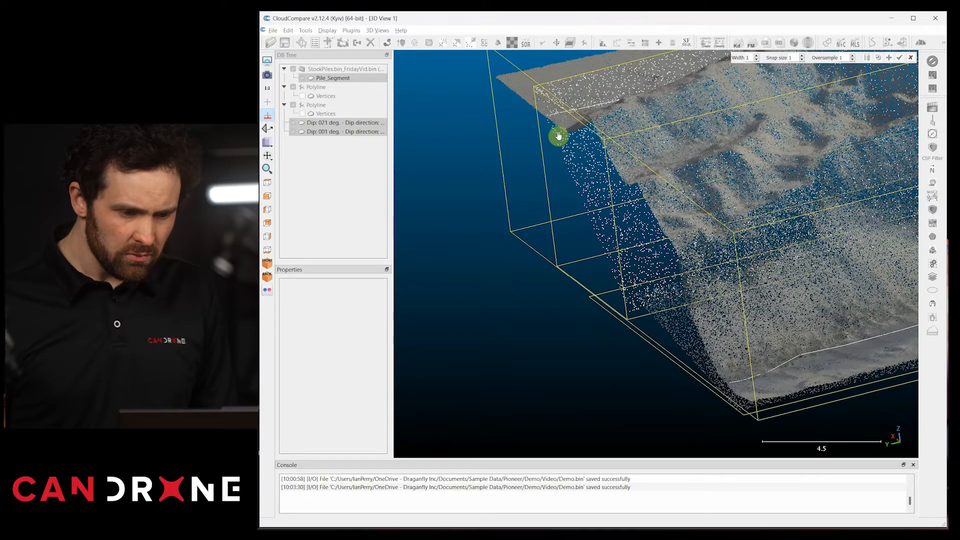
pyautogui.click(555, 129)
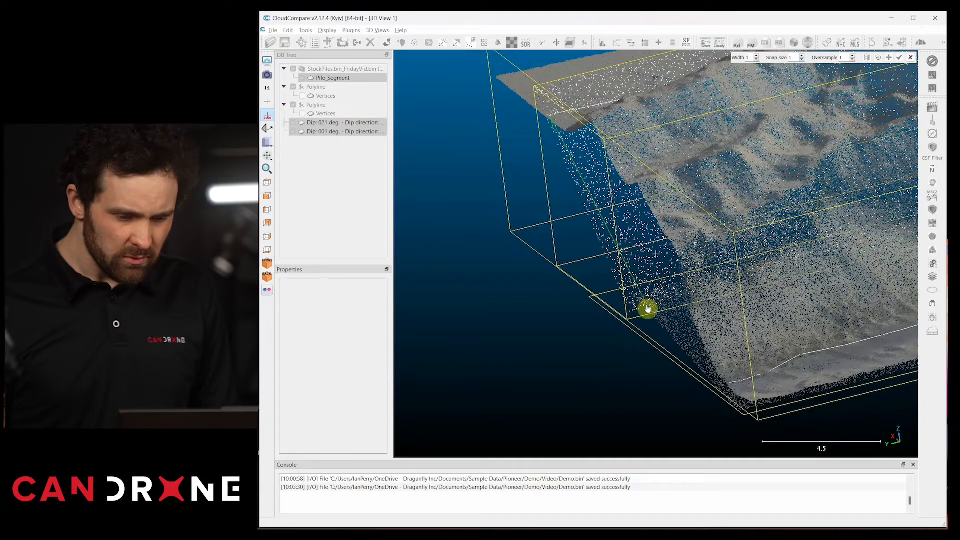
pyautogui.click(649, 309)
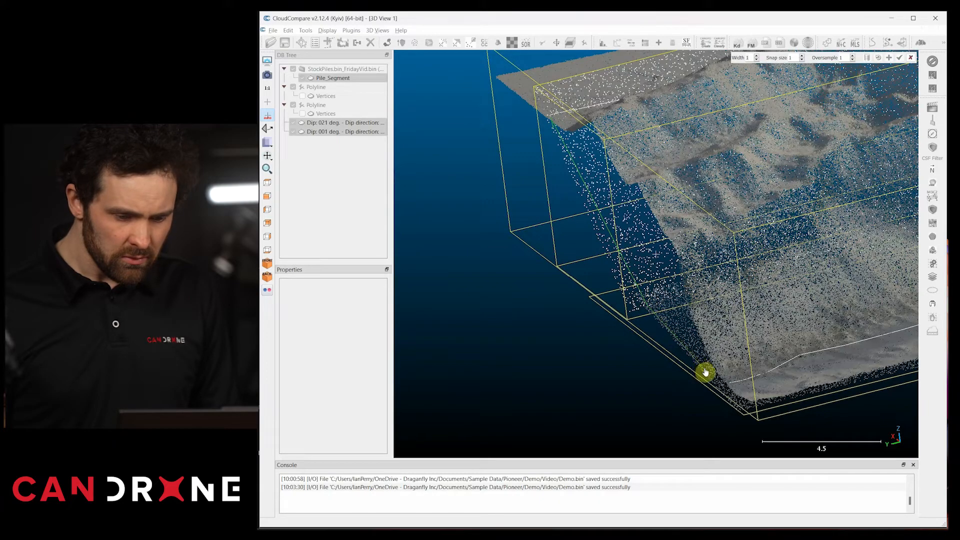
pyautogui.moveTo(583, 262); pyautogui.dragTo(844, 111)
pyautogui.click(888, 59)
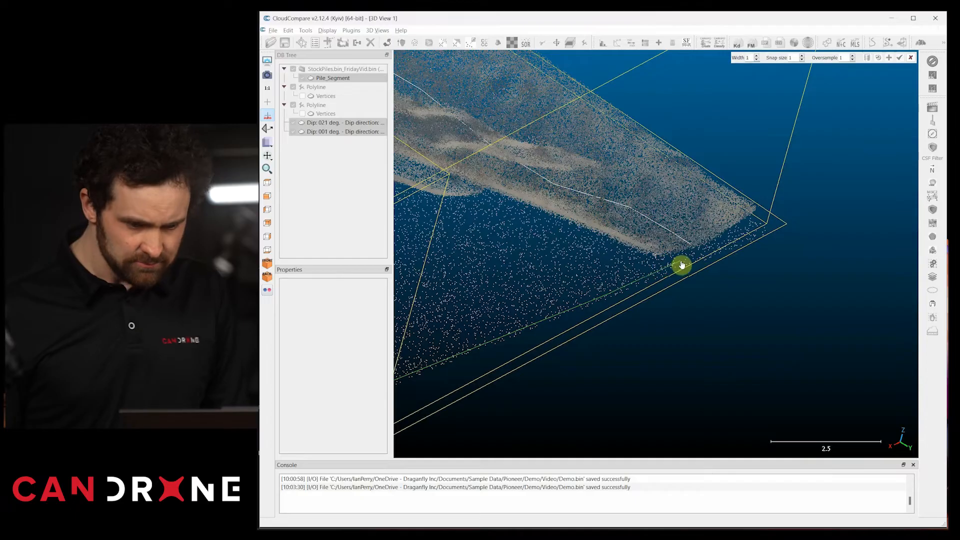
# Extend the polyline from the pile's toe up its steep end profile to the first shoulder.
pyautogui.moveTo(688, 212); pyautogui.dragTo(619, 156)
pyautogui.click(890, 59)
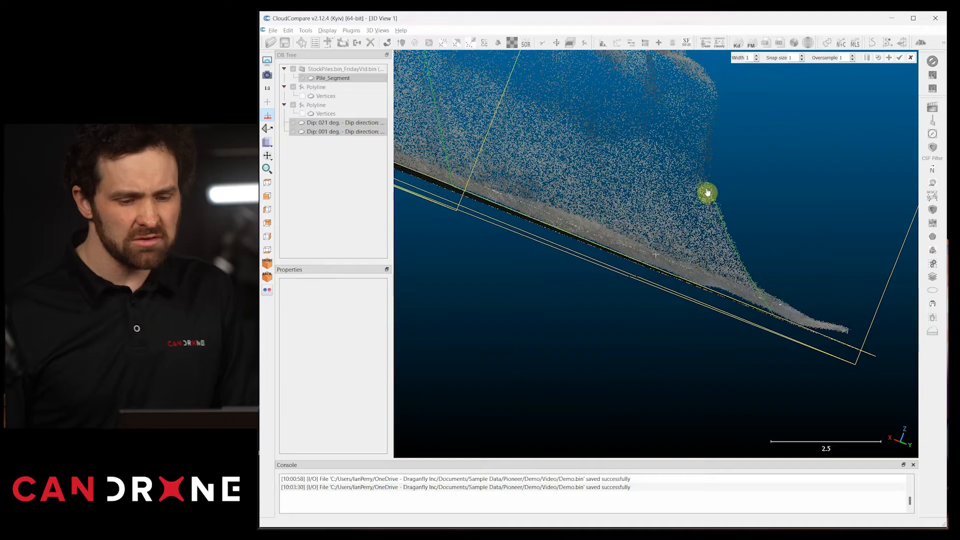
pyautogui.click(705, 170)
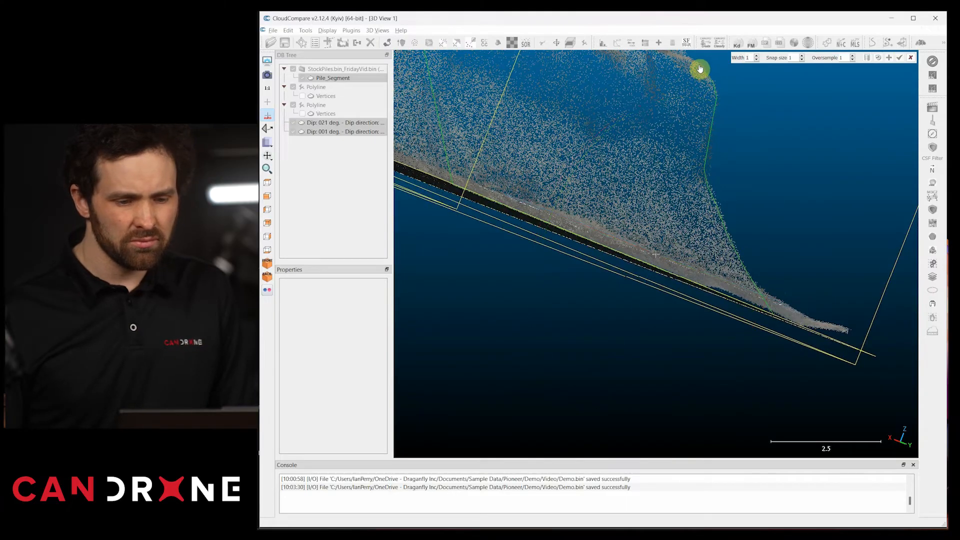
pyautogui.moveTo(702, 74); pyautogui.dragTo(767, 178)
pyautogui.moveTo(750, 249); pyautogui.dragTo(774, 228)
pyautogui.moveTo(731, 257); pyautogui.dragTo(698, 251)
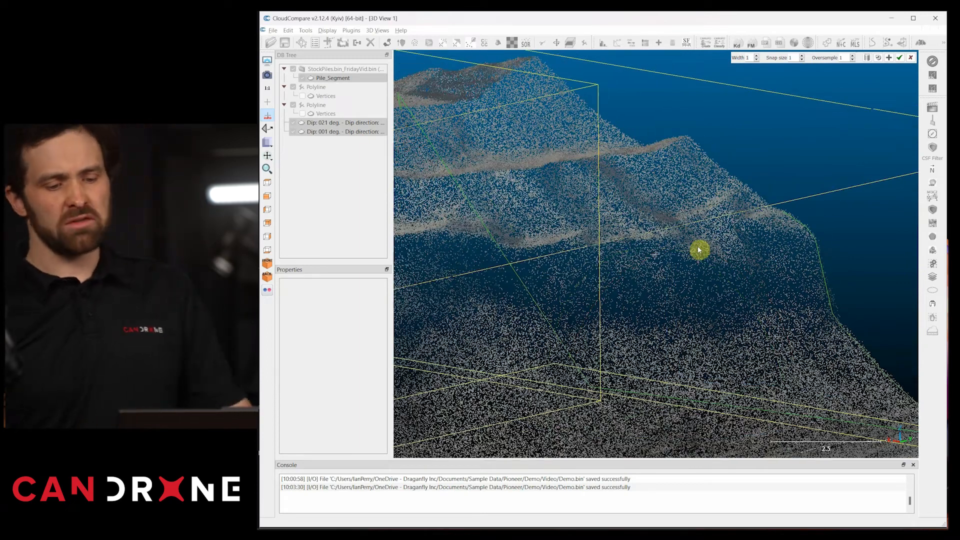
pyautogui.moveTo(758, 255); pyautogui.dragTo(750, 228)
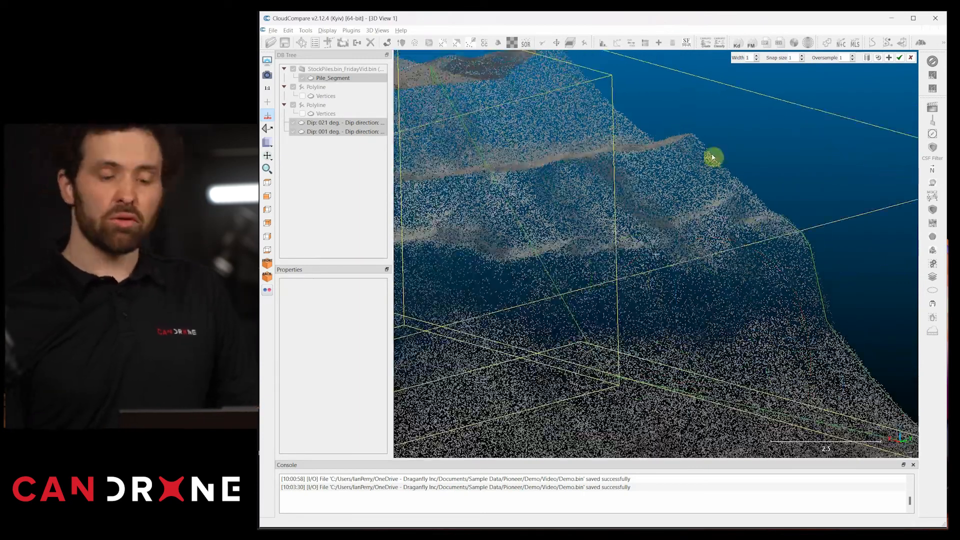
pyautogui.moveTo(883, 76); pyautogui.dragTo(872, 454)
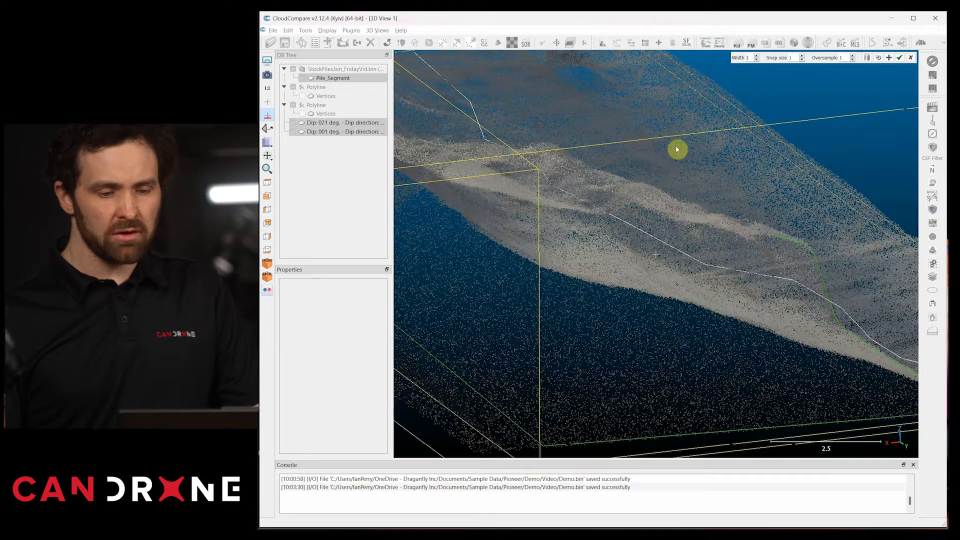
pyautogui.moveTo(751, 289)
pyautogui.mouseDown()
pyautogui.moveTo(767, 234)
pyautogui.moveTo(720, 324)
pyautogui.moveTo(753, 287)
pyautogui.mouseUp()
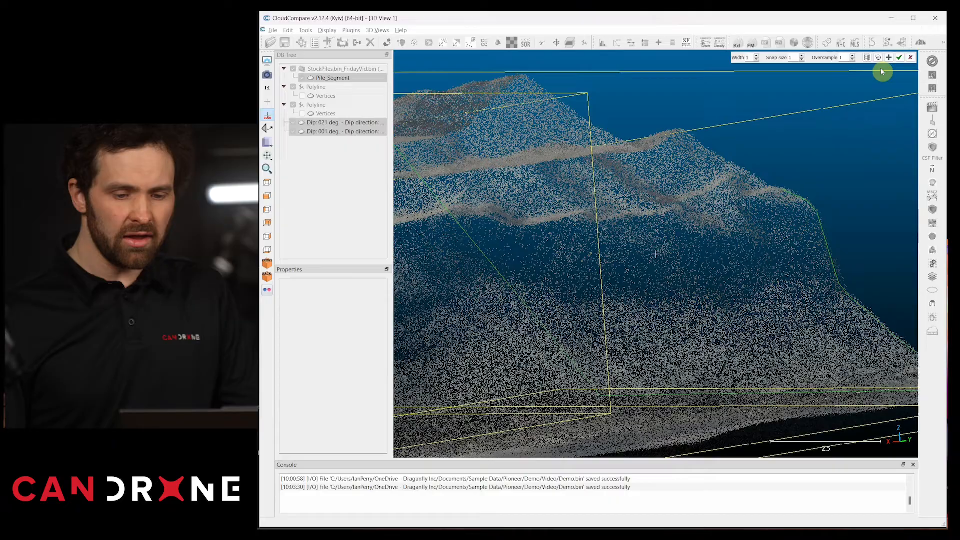
# Continue the polyline from the shoulder along the pile's stepped outline up to its highest ridge.
pyautogui.click(889, 59)
pyautogui.click(770, 190)
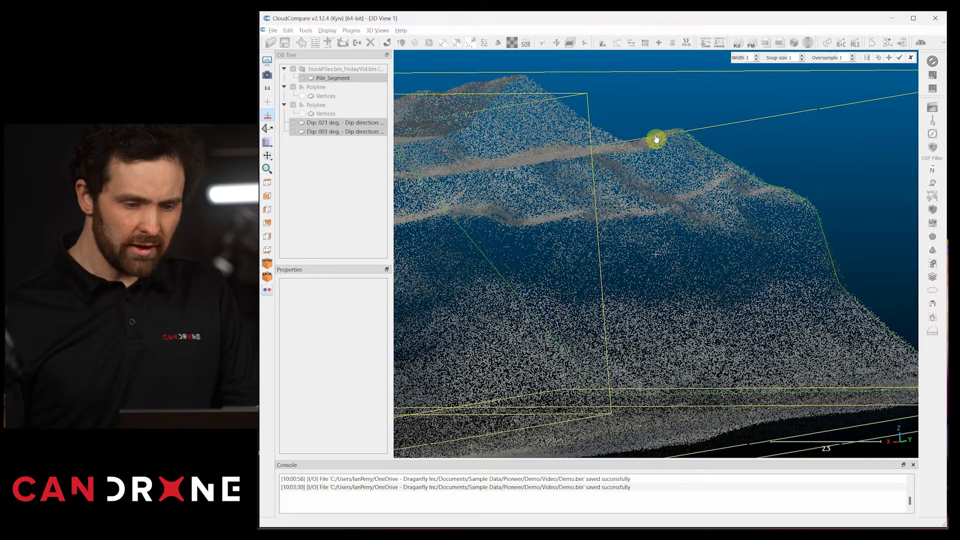
pyautogui.moveTo(648, 146); pyautogui.dragTo(560, 225)
pyautogui.moveTo(561, 225); pyautogui.dragTo(635, 334, button='right')
pyautogui.moveTo(635, 334); pyautogui.dragTo(639, 321)
pyautogui.moveTo(639, 321); pyautogui.dragTo(617, 387, button='right')
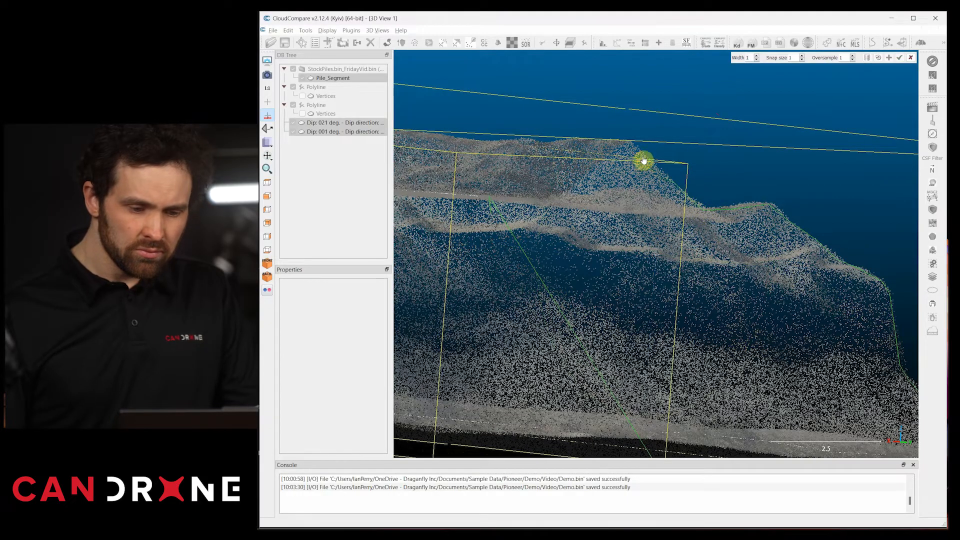
pyautogui.moveTo(625, 153); pyautogui.dragTo(704, 315)
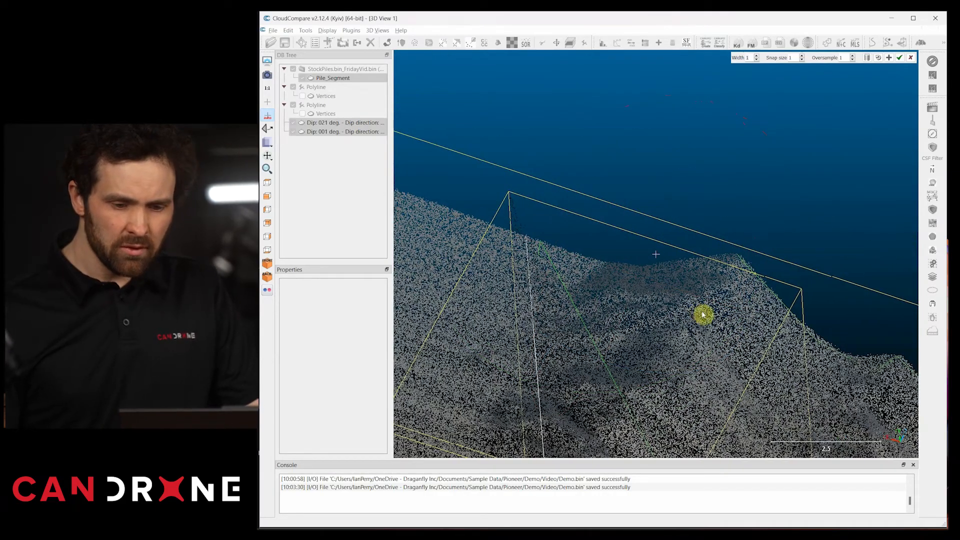
# Trace the remaining outline from the ridge back to the sloped cloud's upper edge and save the polyline.
pyautogui.click(890, 59)
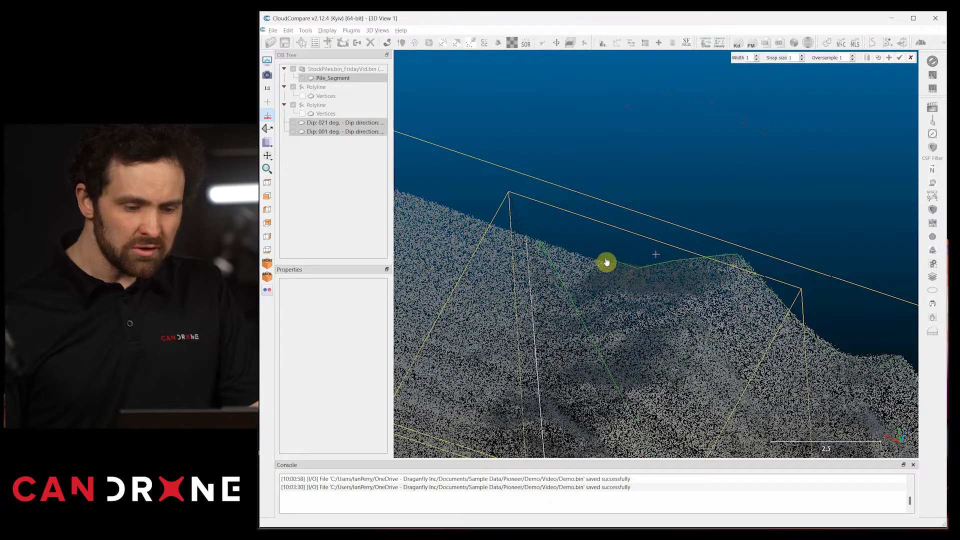
pyautogui.click(580, 261)
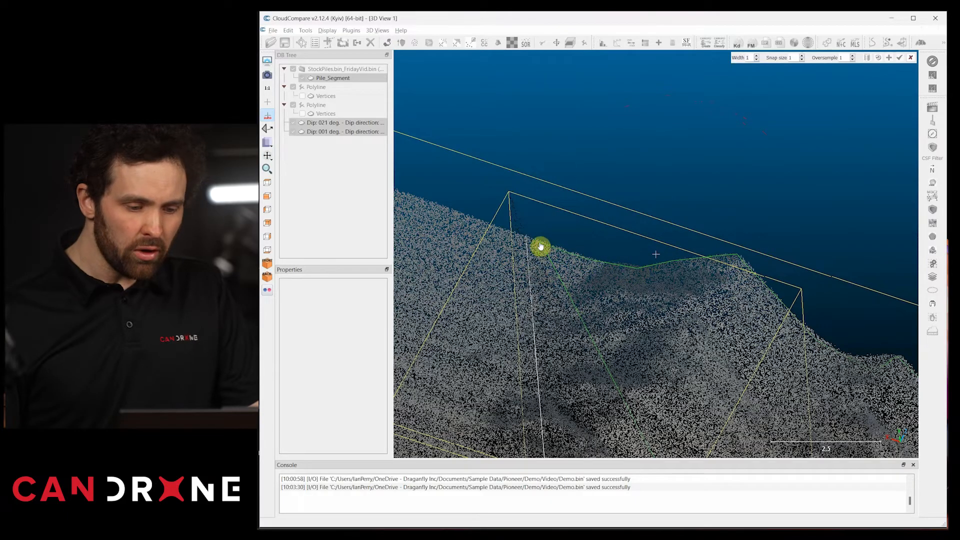
pyautogui.moveTo(542, 244); pyautogui.dragTo(793, 244)
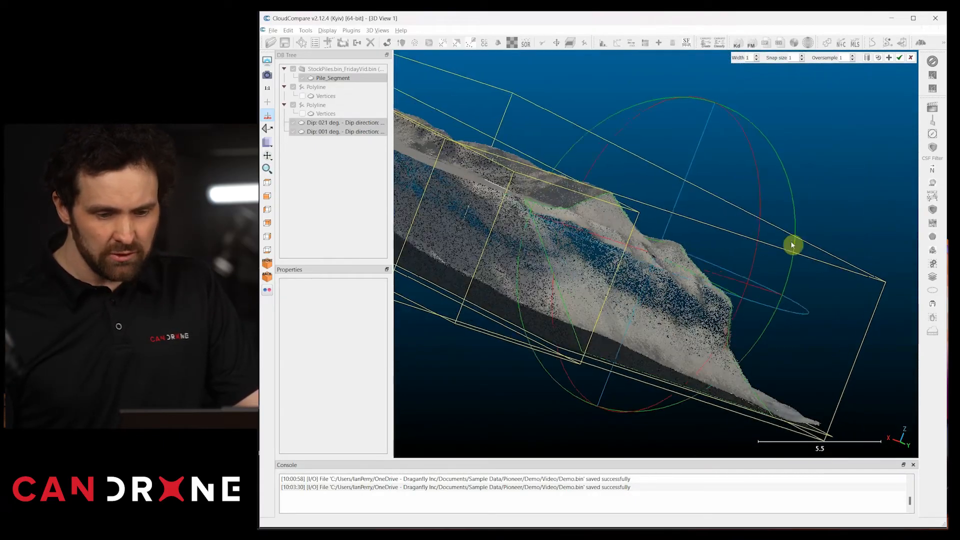
pyautogui.click(901, 59)
pyautogui.moveTo(903, 62)
pyautogui.mouseDown()
pyautogui.moveTo(602, 257)
pyautogui.moveTo(635, 275)
pyautogui.moveTo(451, 140)
pyautogui.mouseUp()
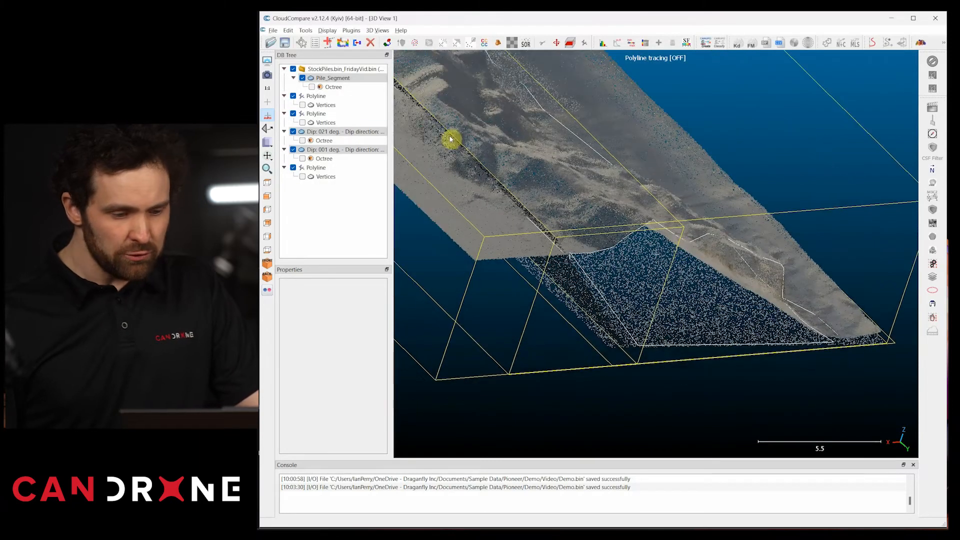
# Hide Pile_Segment to inspect the polylines against the sloped and bottom clouds, and show it again.
pyautogui.click(302, 79)
pyautogui.moveTo(814, 259); pyautogui.dragTo(713, 211)
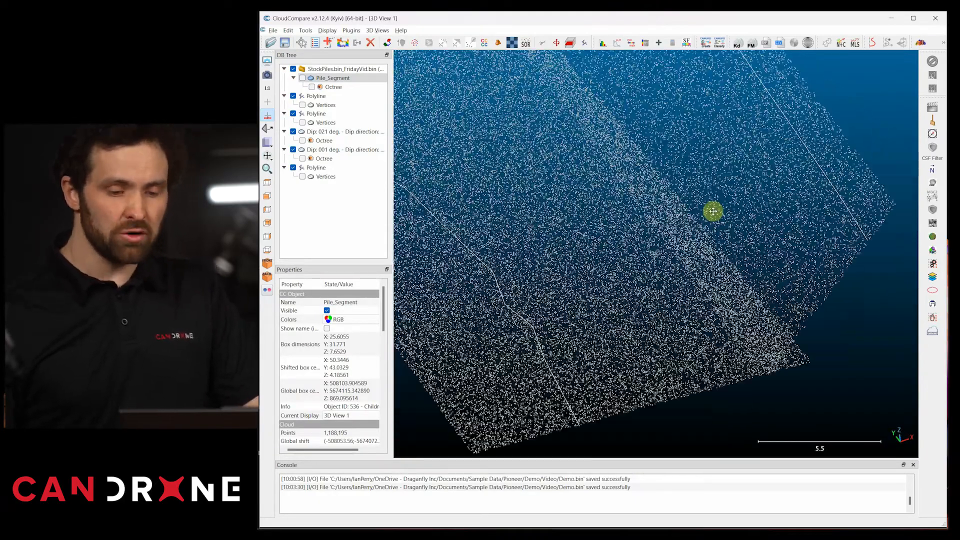
pyautogui.moveTo(713, 211); pyautogui.dragTo(716, 214, button='right')
pyautogui.moveTo(758, 184); pyautogui.dragTo(690, 235)
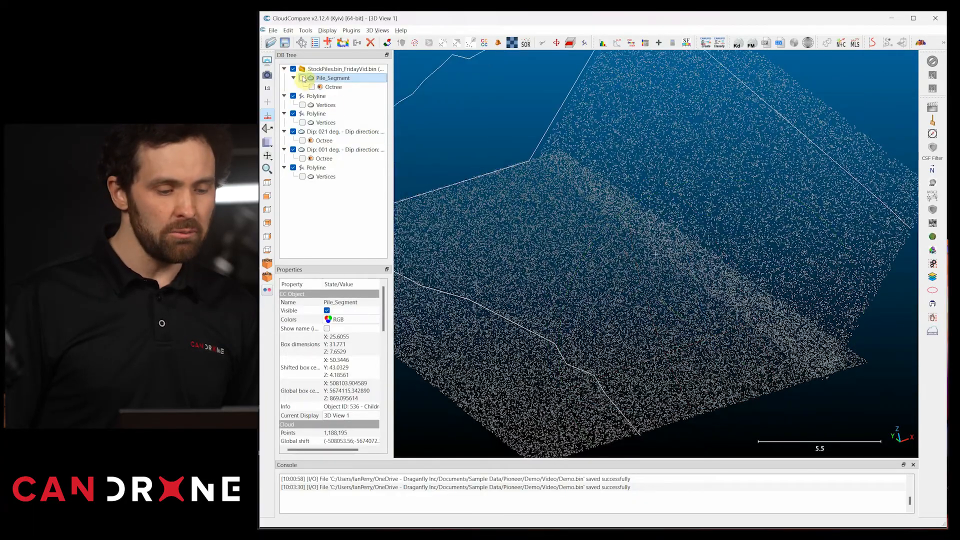
pyautogui.click(302, 78)
pyautogui.moveTo(634, 284)
pyautogui.mouseDown()
pyautogui.moveTo(635, 257)
pyautogui.moveTo(644, 292)
pyautogui.moveTo(620, 281)
pyautogui.mouseUp()
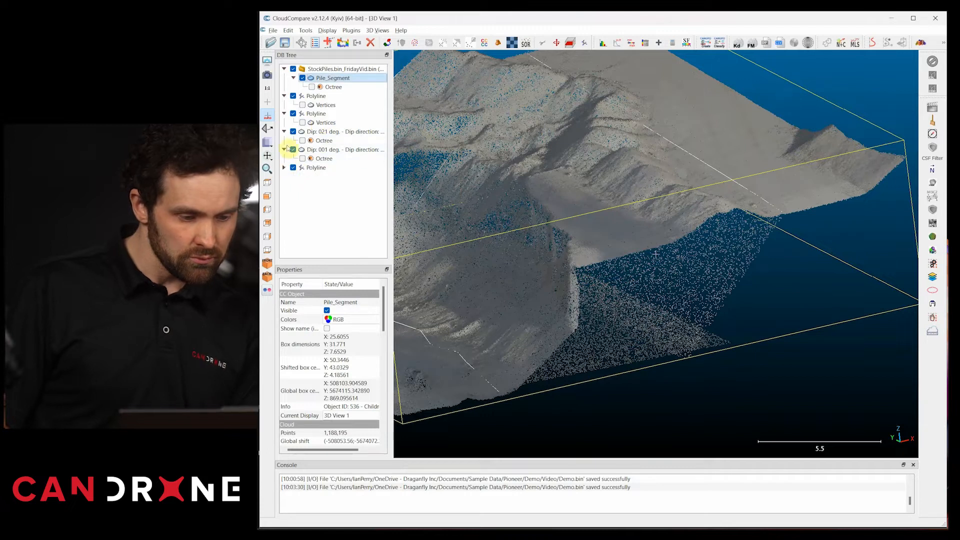
# Trace a new polyline over Pile_Segment and both plane clouds, down the sloped cloud's opposite end edge and along the bottom cloud.
pyautogui.click(325, 150)
pyautogui.keyDown('ctrl'); pyautogui.click(330, 131); pyautogui.keyUp('ctrl')
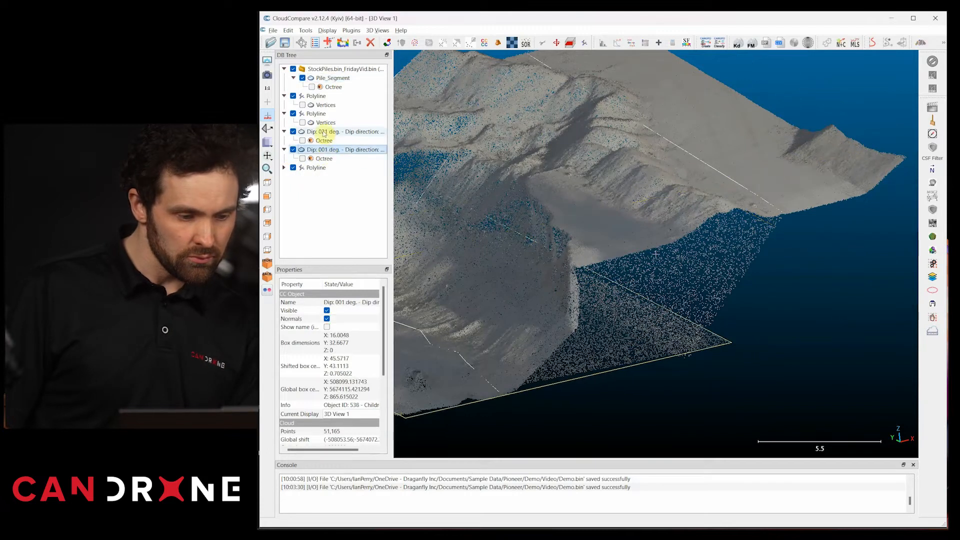
pyautogui.keyDown('ctrl'); pyautogui.click(332, 78); pyautogui.keyUp('ctrl')
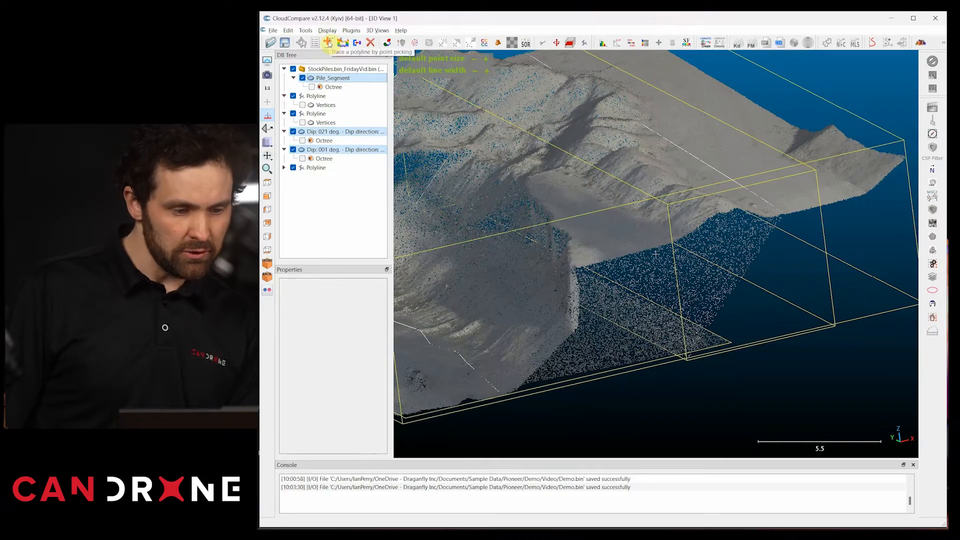
pyautogui.click(329, 43)
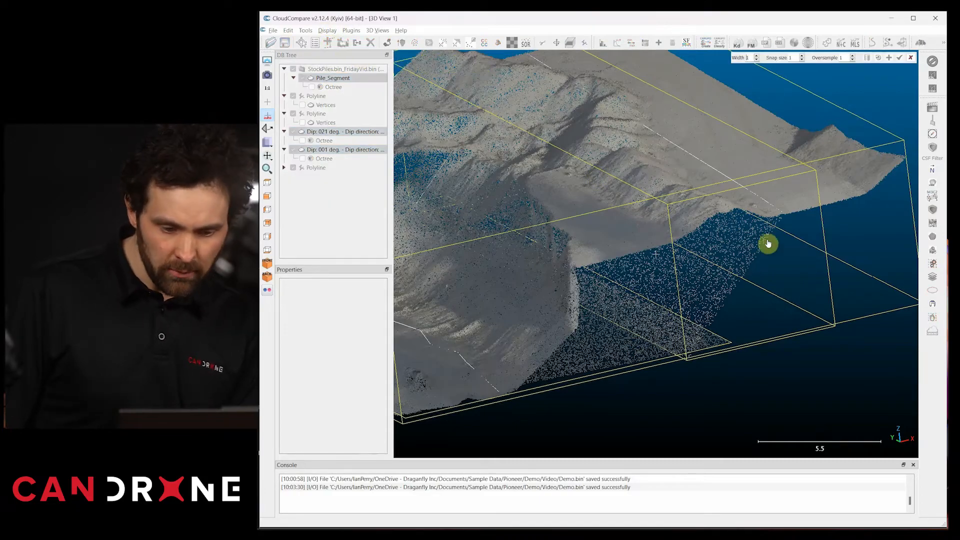
pyautogui.scroll(3, 778, 234)
pyautogui.click(813, 182)
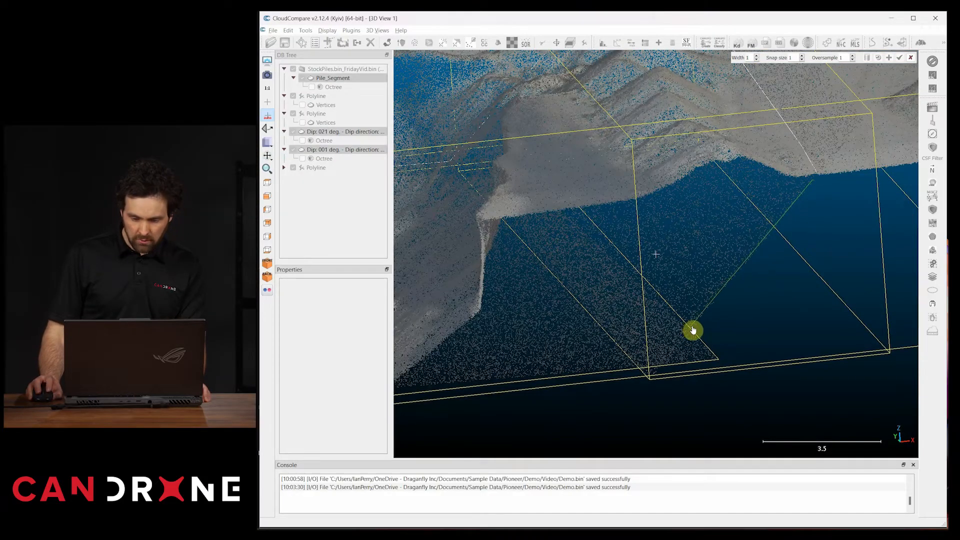
pyautogui.moveTo(702, 334); pyautogui.dragTo(657, 259)
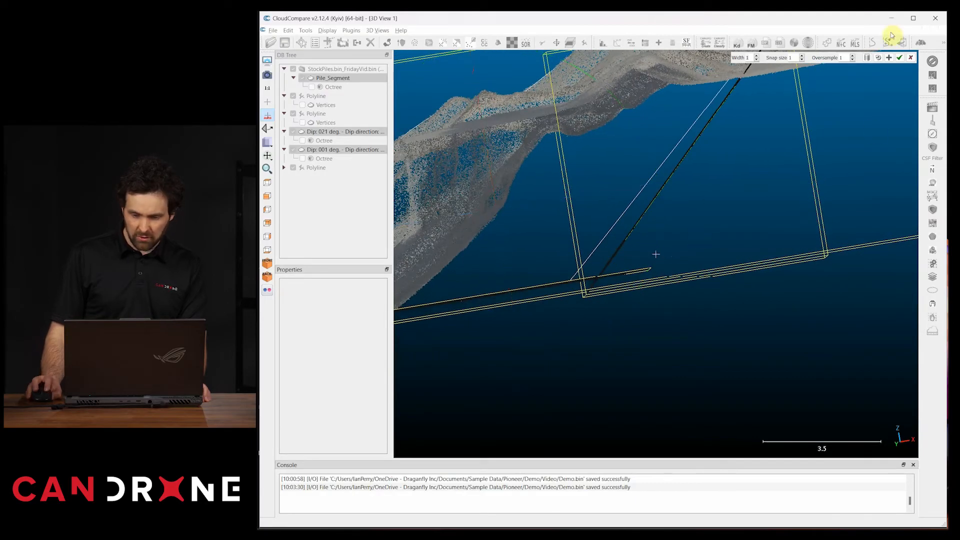
pyautogui.click(890, 58)
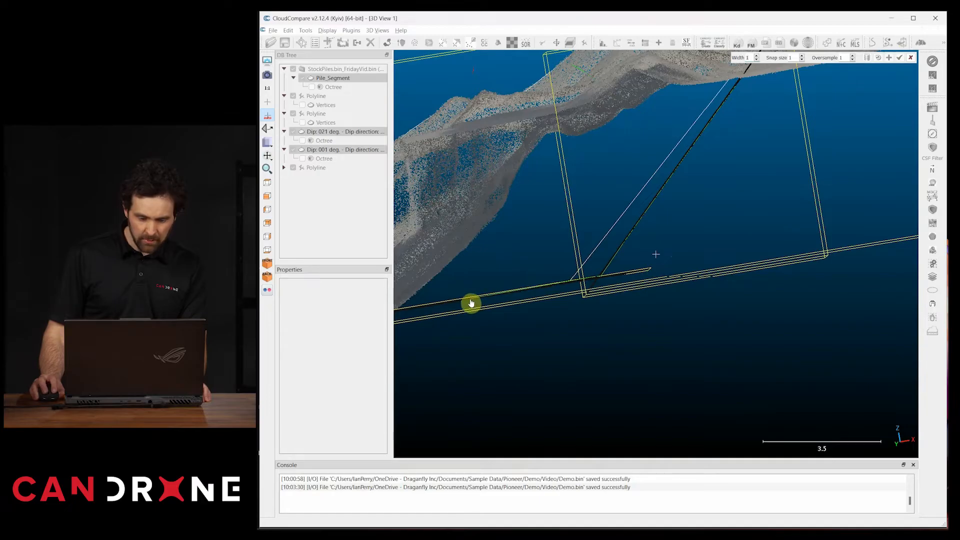
pyautogui.rightClick(428, 311)
# Trace the opposite end of the pile up its profile back to the sloped cloud's upper edge and save the polyline.
pyautogui.moveTo(479, 223); pyautogui.dragTo(690, 325)
pyautogui.click(890, 58)
pyautogui.moveTo(603, 326)
pyautogui.mouseDown()
pyautogui.moveTo(602, 343)
pyautogui.moveTo(606, 325)
pyautogui.mouseUp()
pyautogui.moveTo(812, 184); pyautogui.dragTo(896, 122, button='right')
pyautogui.moveTo(515, 273); pyautogui.dragTo(587, 249)
pyautogui.moveTo(611, 180); pyautogui.dragTo(773, 116)
pyautogui.moveTo(838, 89); pyautogui.dragTo(738, 171)
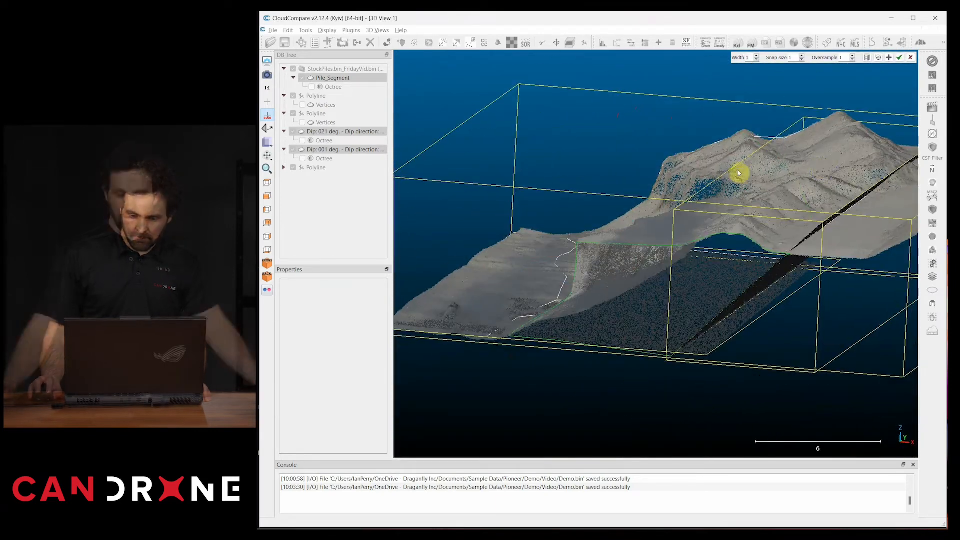
pyautogui.click(901, 59)
pyautogui.moveTo(768, 143); pyautogui.dragTo(766, 152)
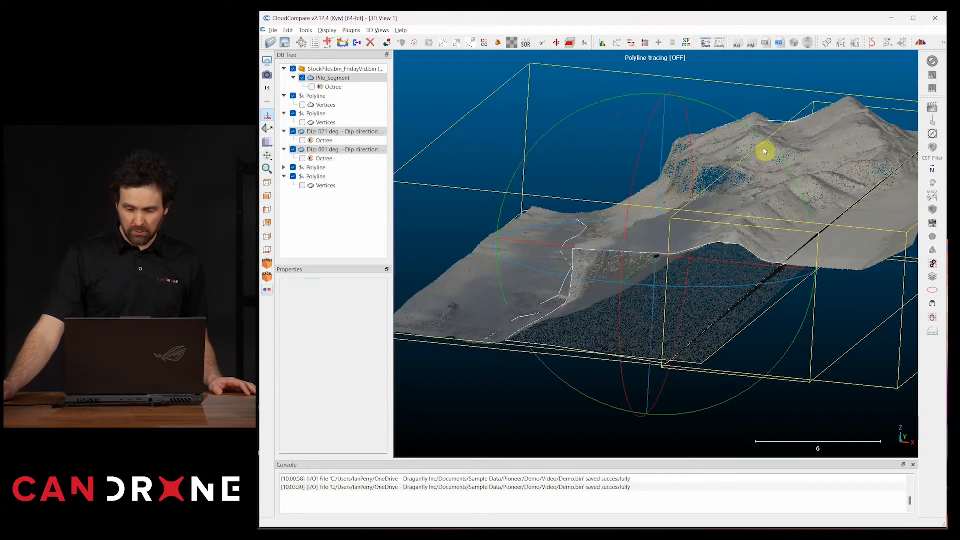
# Hide Pile_Segment and toggle the last polyline's visibility to tell the two end outlines apart.
pyautogui.click(302, 79)
pyautogui.moveTo(603, 199); pyautogui.dragTo(588, 252)
pyautogui.moveTo(654, 214); pyautogui.dragTo(633, 226)
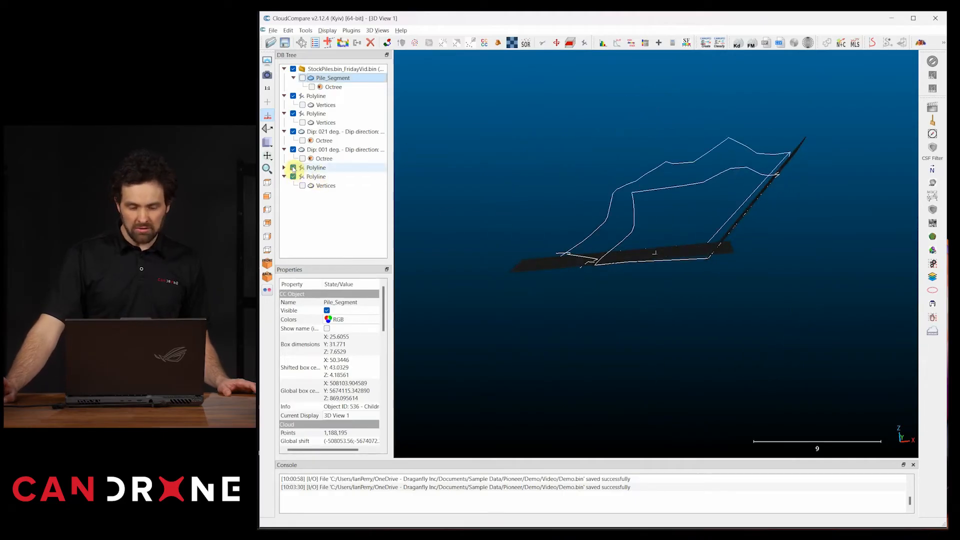
pyautogui.click(293, 177)
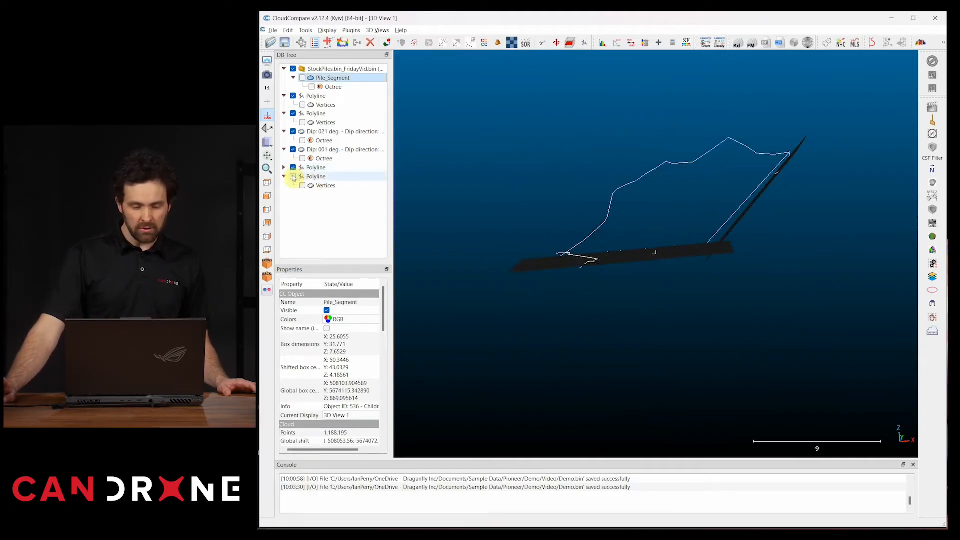
# Rename the last two polylines in the tree, the end outlines, as Side_Wall_1 and Side_Wall_2.
pyautogui.click(317, 168)
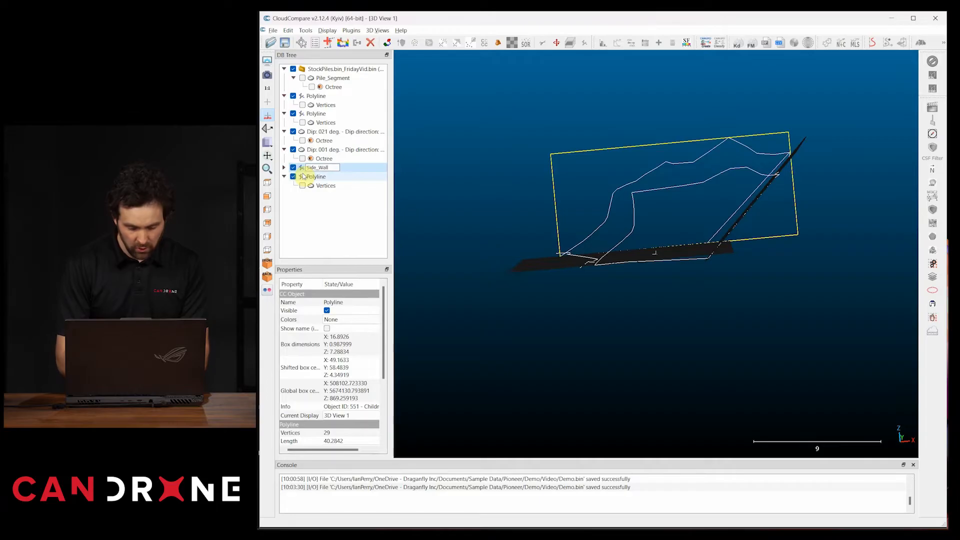
pyautogui.write('Side_Wall_1')
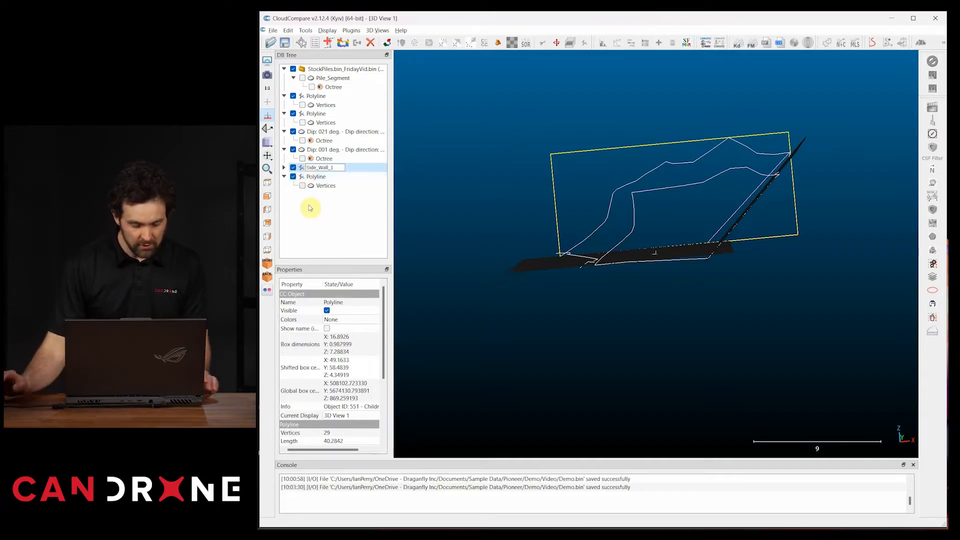
pyautogui.click(312, 214)
pyautogui.doubleClick(316, 178)
pyautogui.write('Side_')
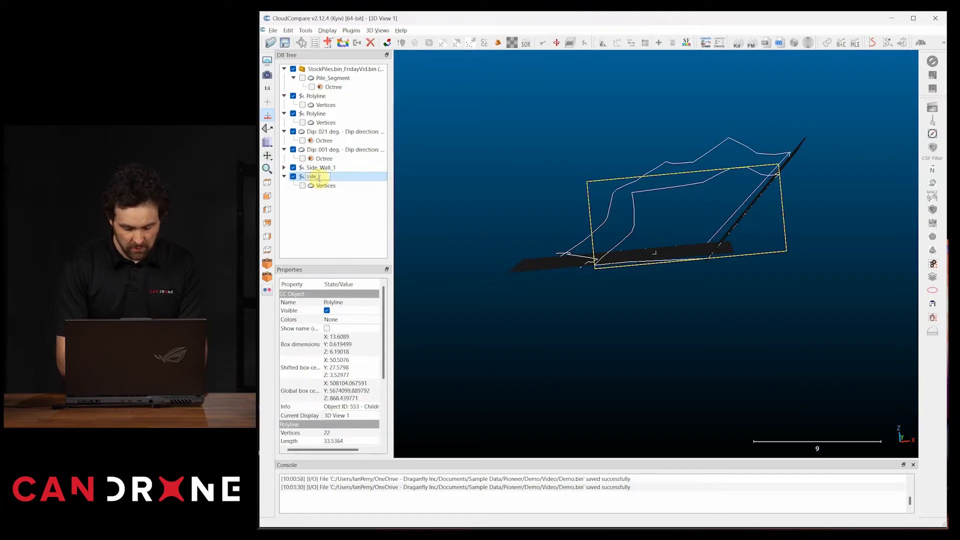
pyautogui.write('Wall_2')
pyautogui.click(347, 233)
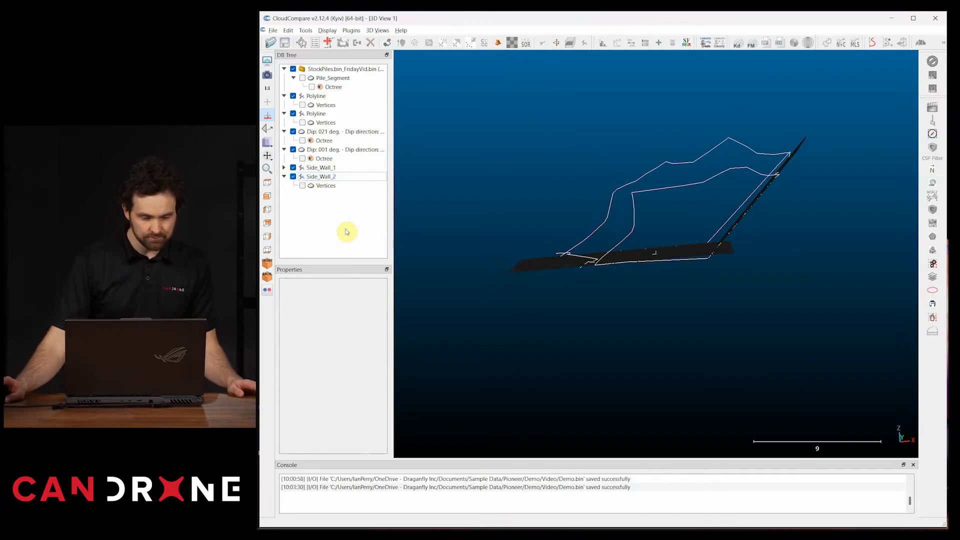
# Identify the horizontal Dip: 001 deg. cloud by toggling its visibility and rename it as Bottom_Cloud.
pyautogui.click(294, 150)
pyautogui.click(293, 150)
pyautogui.moveTo(726, 325); pyautogui.dragTo(736, 279)
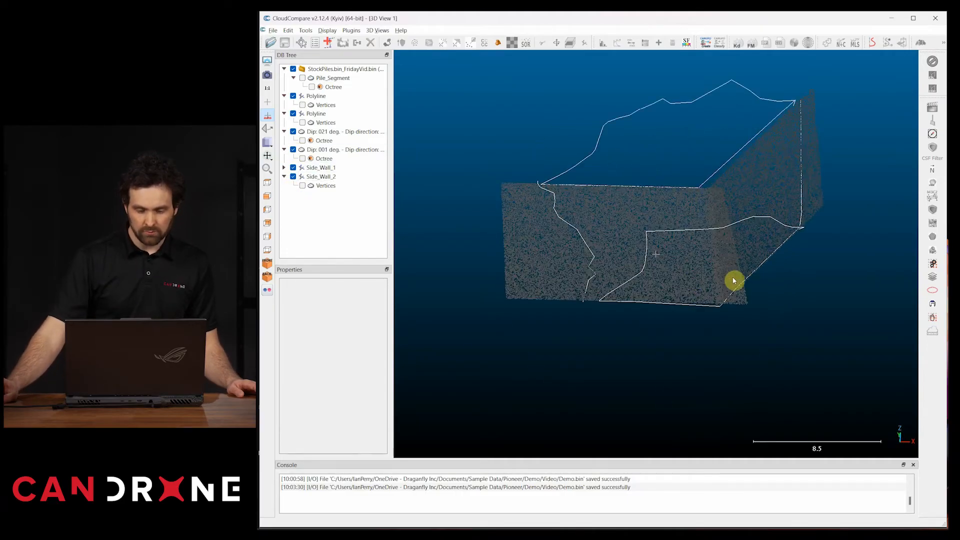
pyautogui.click(323, 151)
pyautogui.rightClick(323, 151)
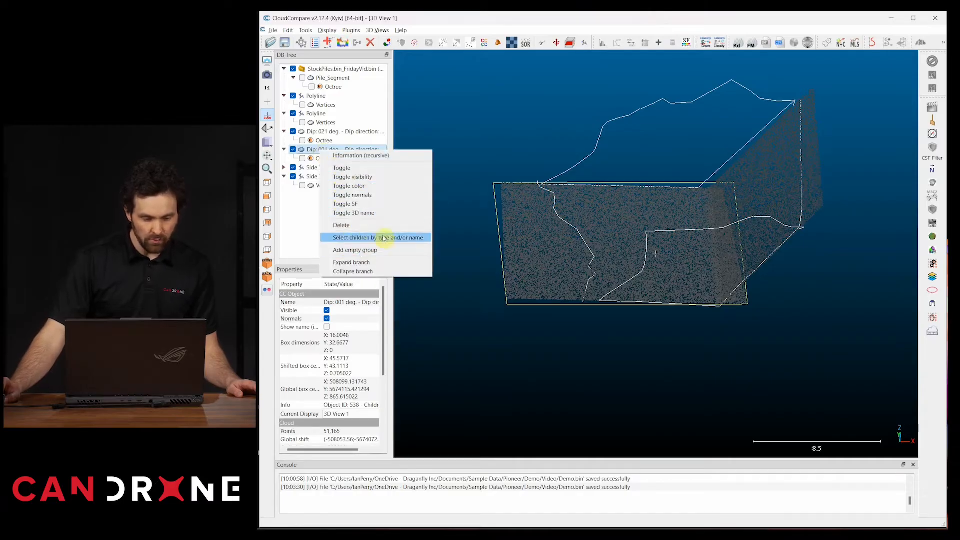
pyautogui.doubleClick(314, 150)
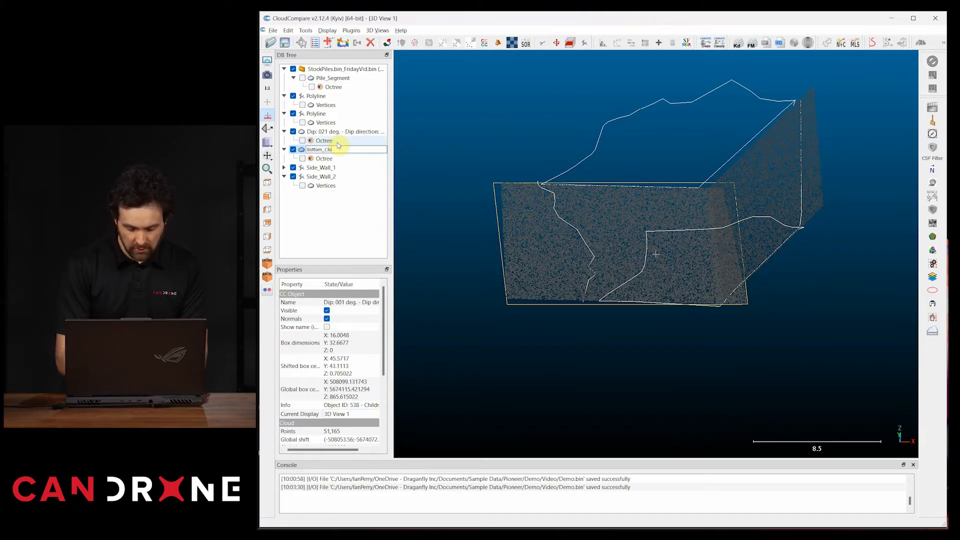
pyautogui.write('Bottom_Cloud')
pyautogui.click(316, 242)
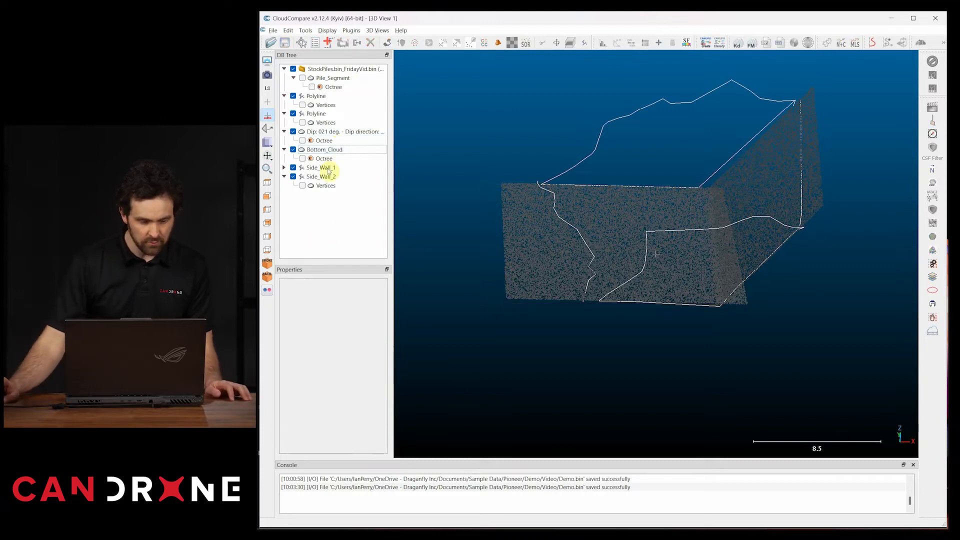
# Identify the sloped Dip: 021 deg. cloud by toggling its visibility, rename it as Back_Cloud, and rename Pile_Segment as Top_Cloud.
pyautogui.click(293, 132)
pyautogui.click(293, 132)
pyautogui.click(307, 131)
pyautogui.click(324, 131)
pyautogui.write('Back_Cloud')
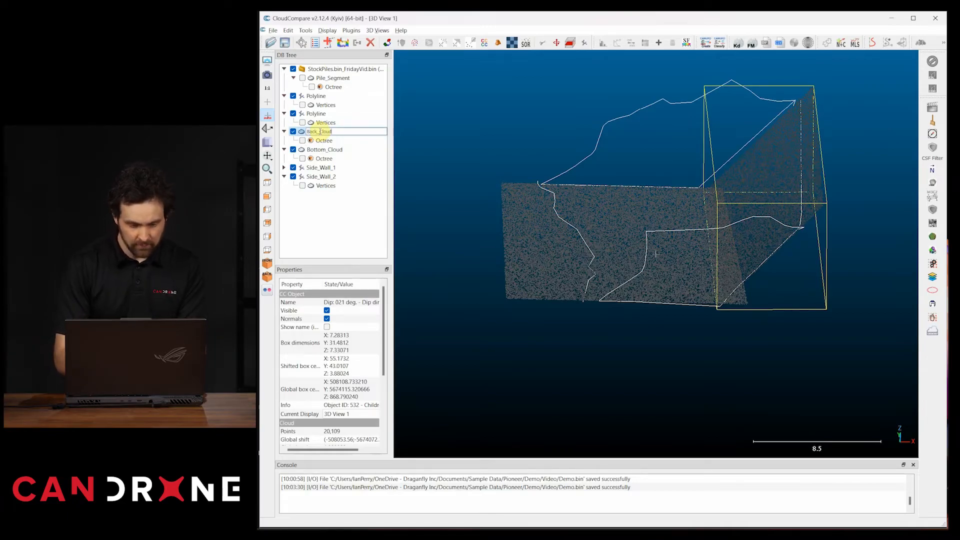
pyautogui.click(325, 221)
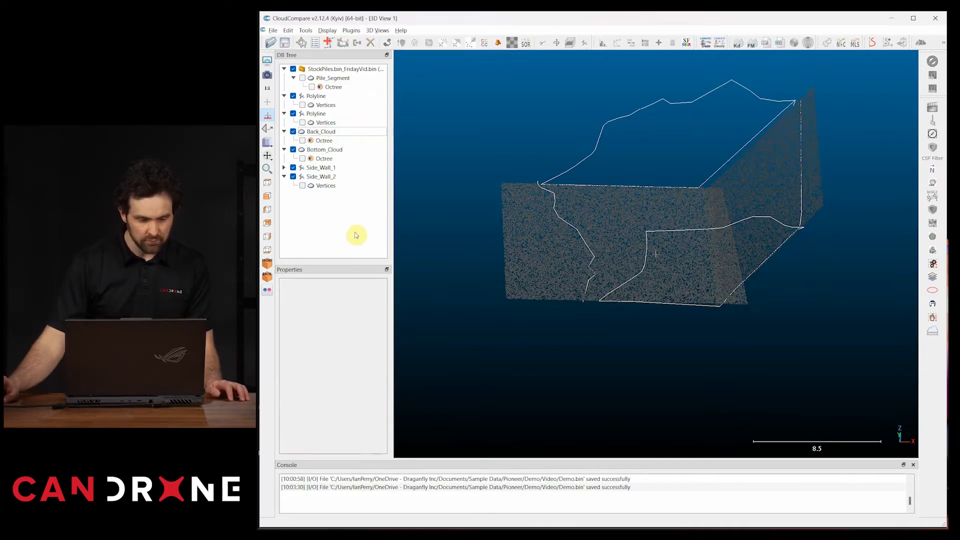
pyautogui.click(324, 80)
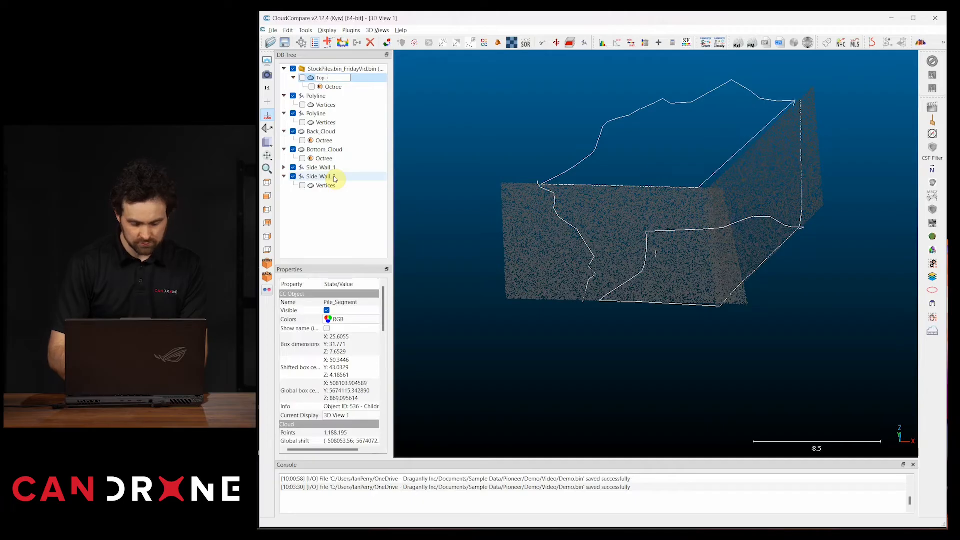
pyautogui.click(332, 215)
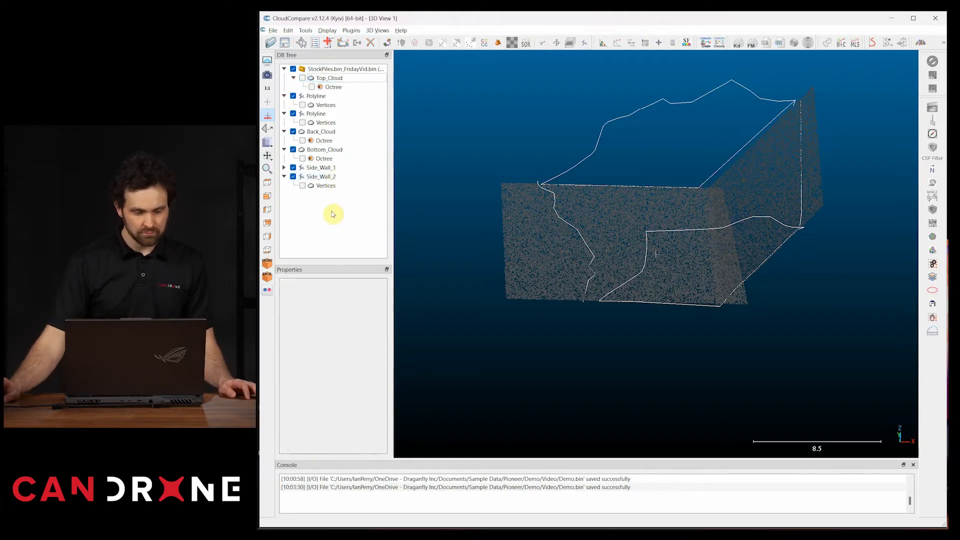
# Delete the two leftover unnamed polylines, checking each by hiding it first.
pyautogui.moveTo(647, 291); pyautogui.dragTo(665, 270)
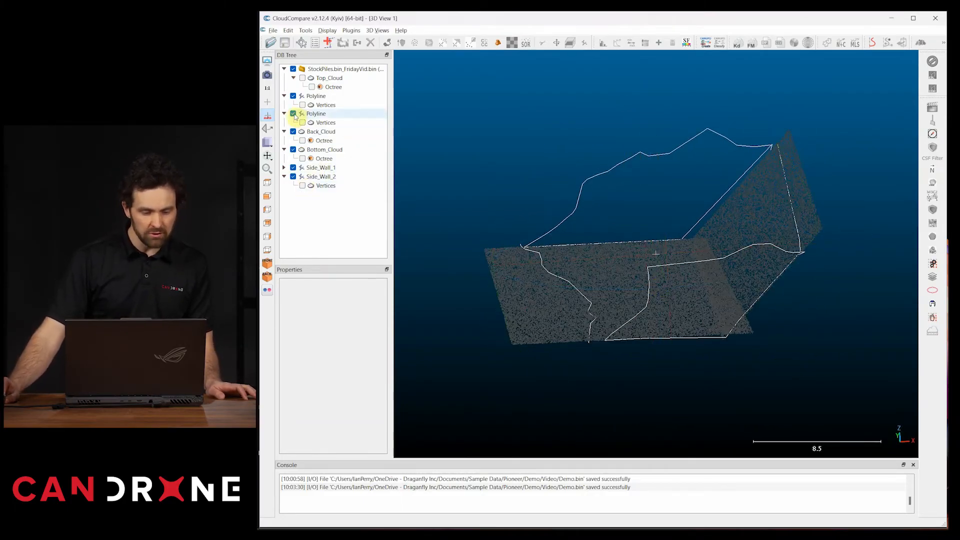
pyautogui.click(311, 115)
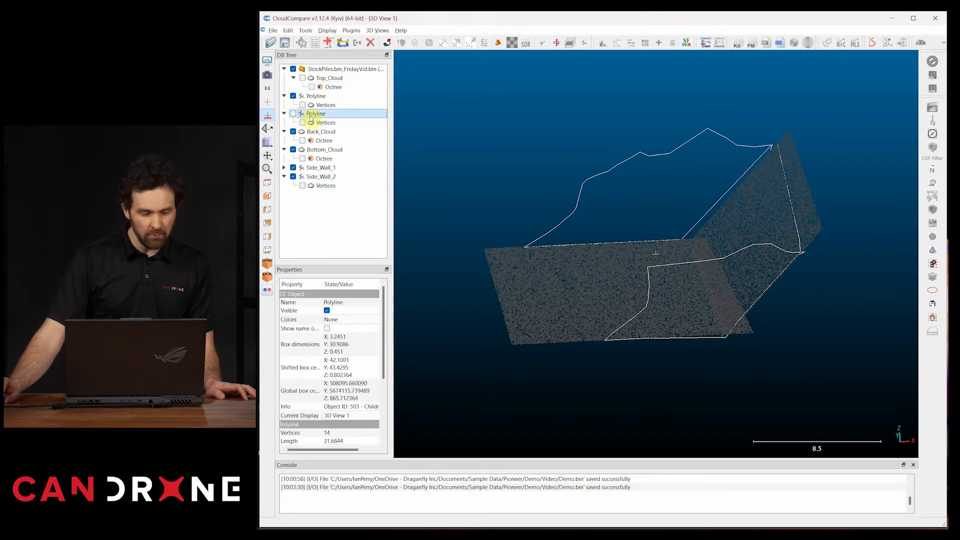
pyautogui.rightClick(312, 115)
pyautogui.click(337, 163)
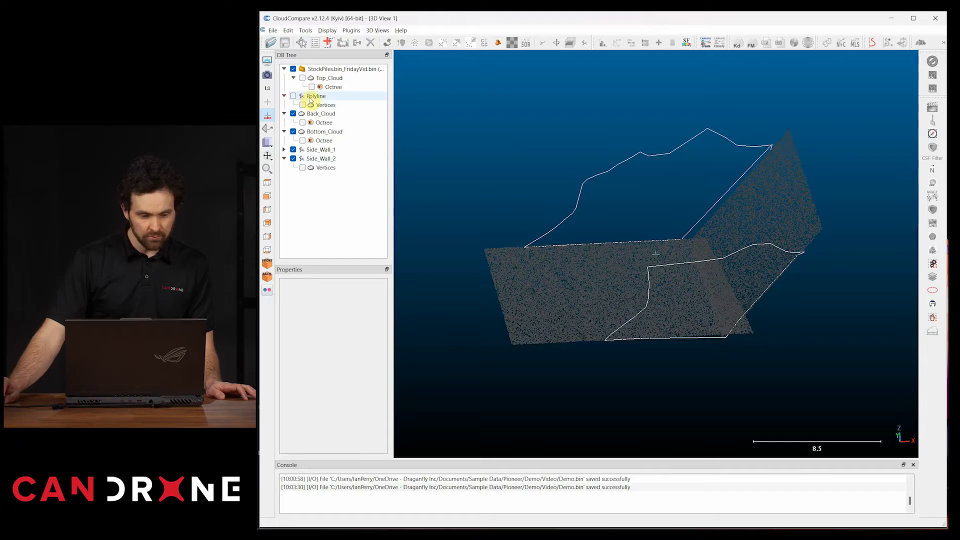
pyautogui.rightClick(310, 97)
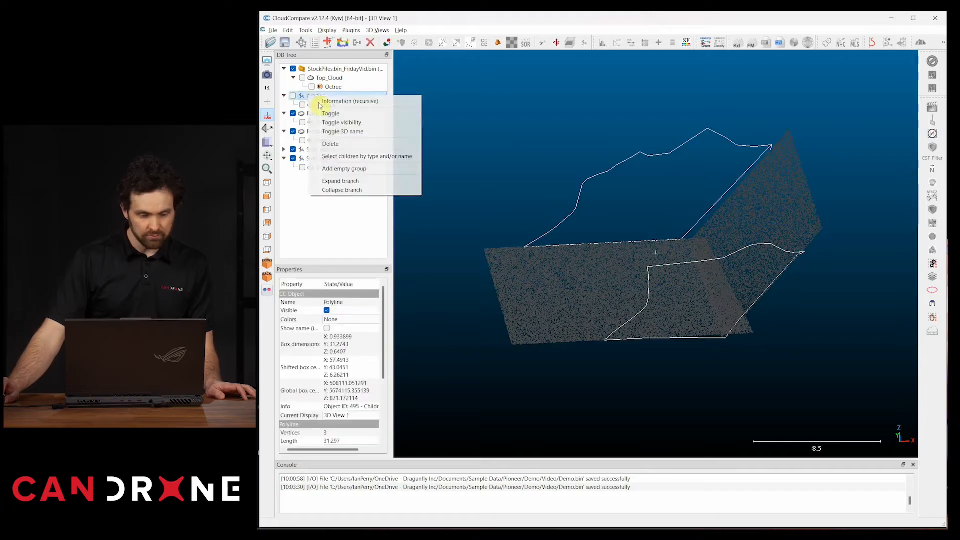
pyautogui.click(332, 144)
# Collapse the cloud entries in the tree and make Top_Cloud visible.
pyautogui.click(293, 78)
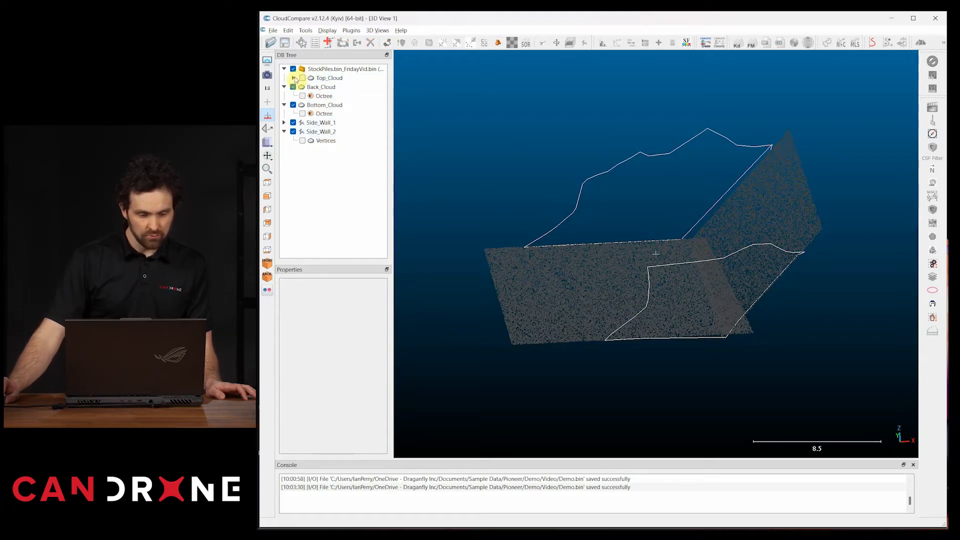
pyautogui.click(284, 87)
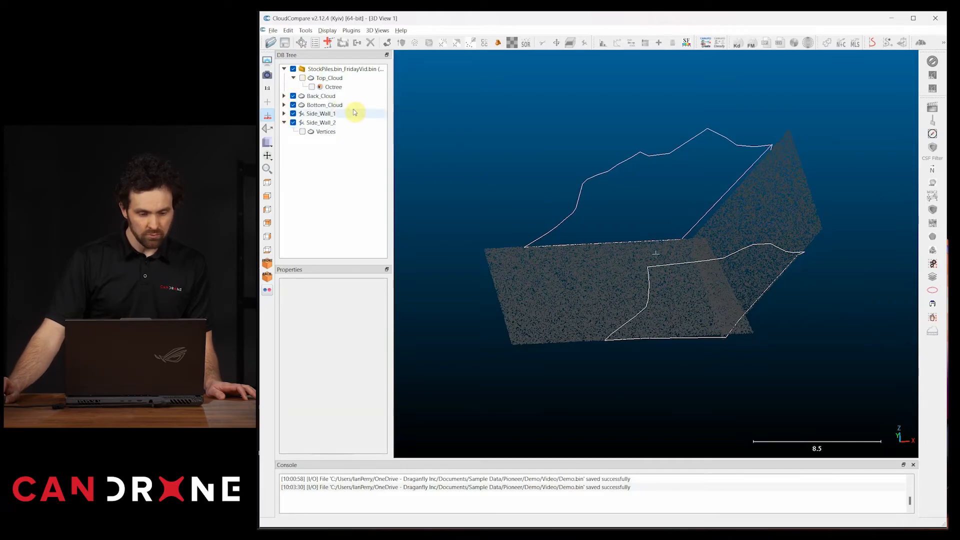
pyautogui.click(303, 78)
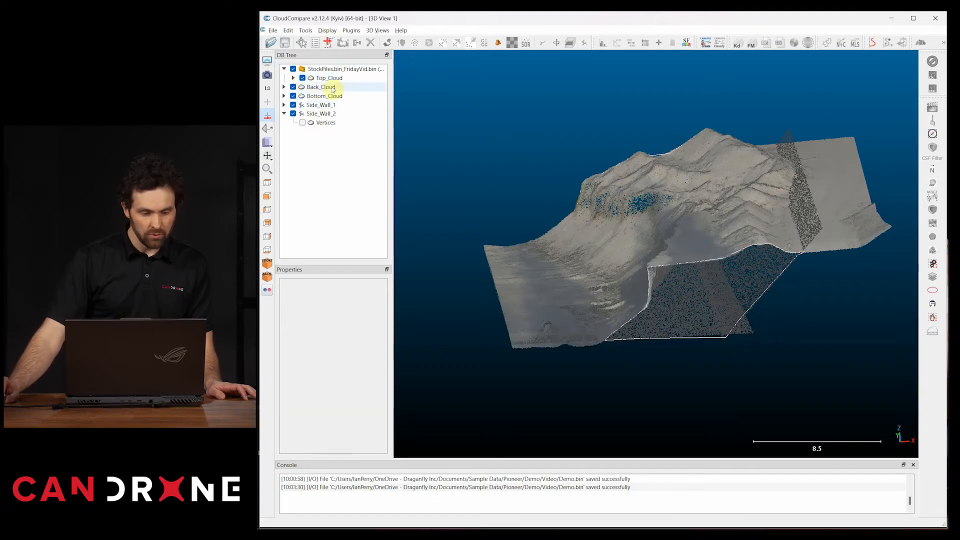
# Select every entity from the StockPiles group through Side_Wall_2 and save them over the existing Demo.bin.
pyautogui.click(328, 69)
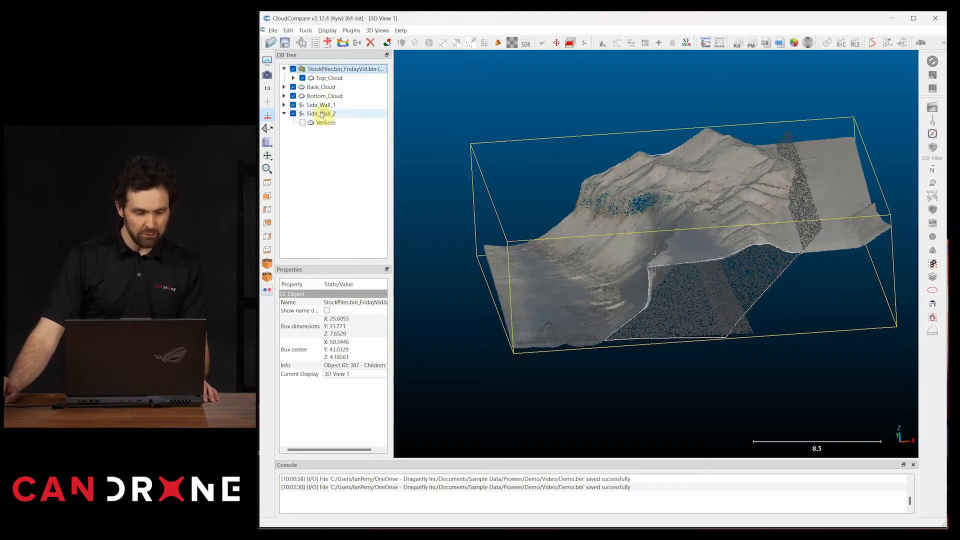
pyautogui.click(322, 114)
pyautogui.click(324, 71)
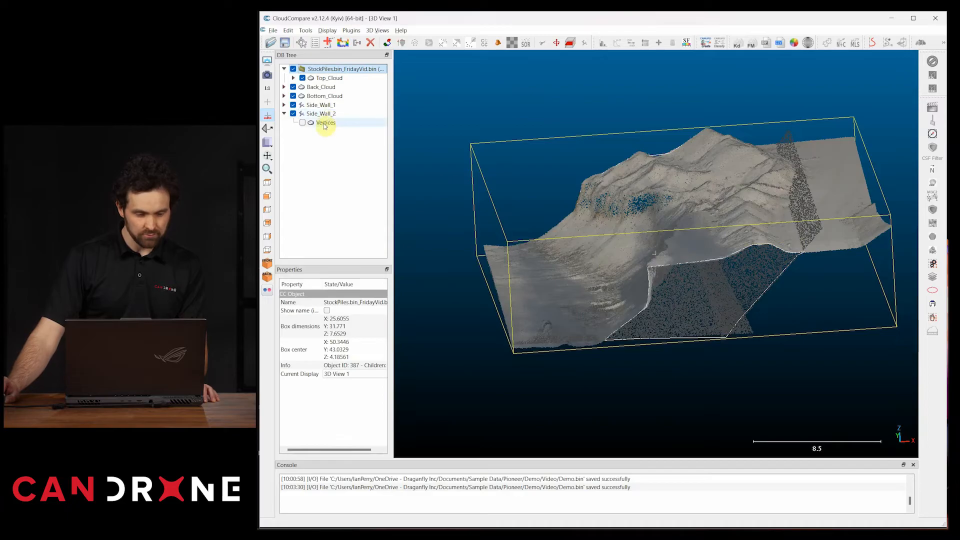
pyautogui.keyDown('shift'); pyautogui.click(326, 124); pyautogui.keyUp('shift')
pyautogui.hotkey('ctrl', 's')
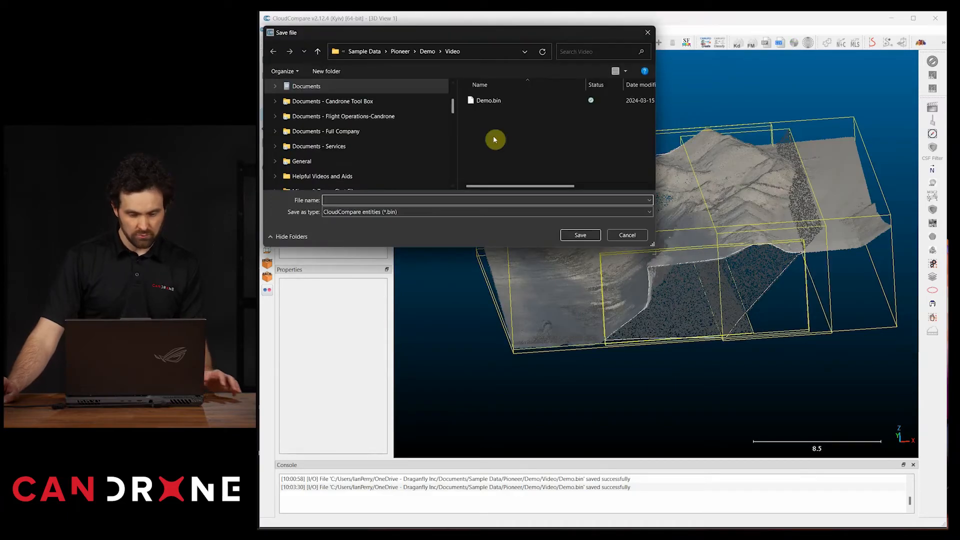
pyautogui.click(492, 101)
pyautogui.click(581, 235)
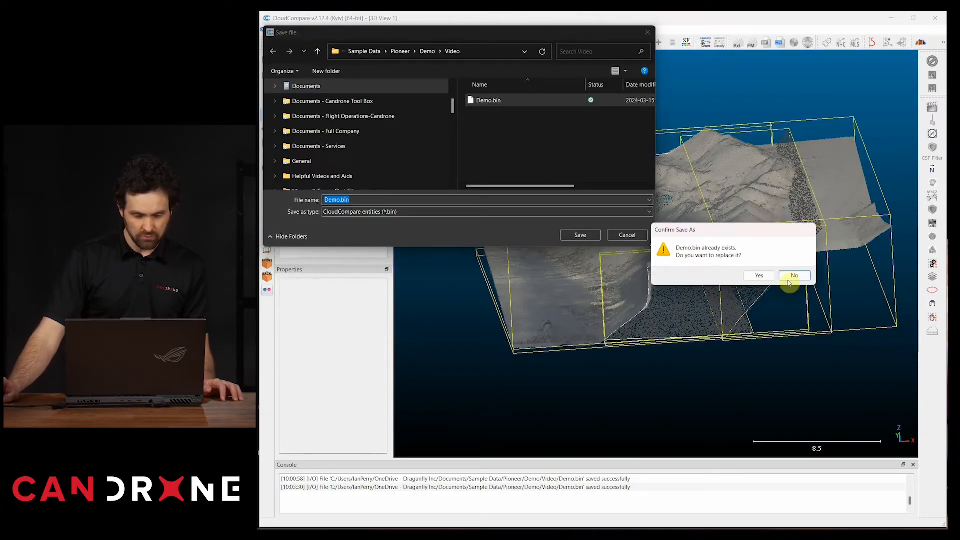
pyautogui.click(759, 276)
# Sample points on the Side_Wall_1 polyline with a points number of 10000.
pyautogui.moveTo(701, 274); pyautogui.dragTo(688, 253)
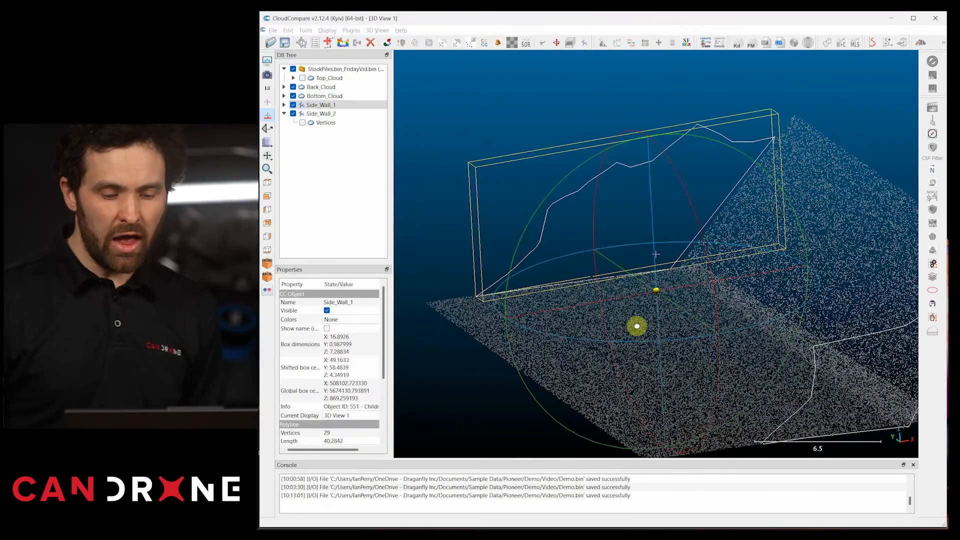
pyautogui.moveTo(637, 326); pyautogui.dragTo(608, 302)
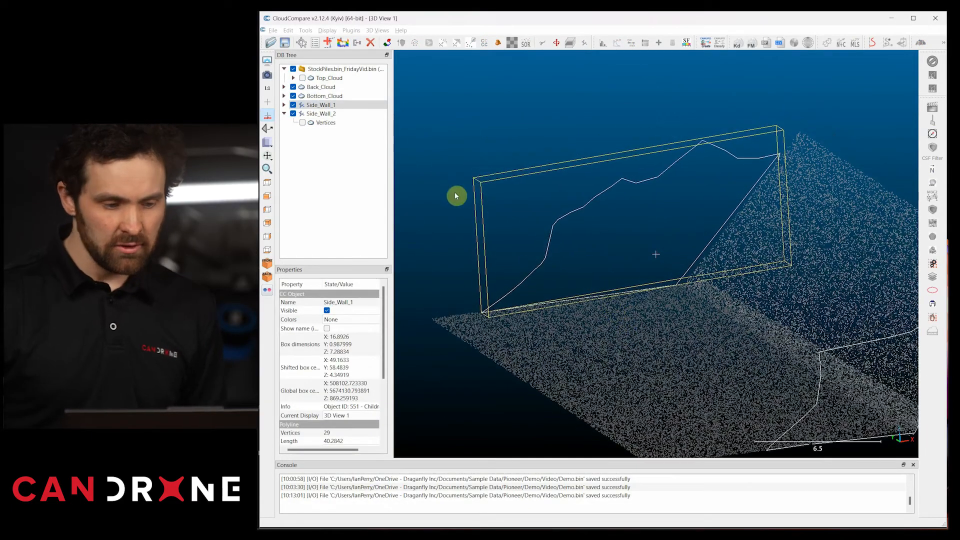
pyautogui.click(314, 104)
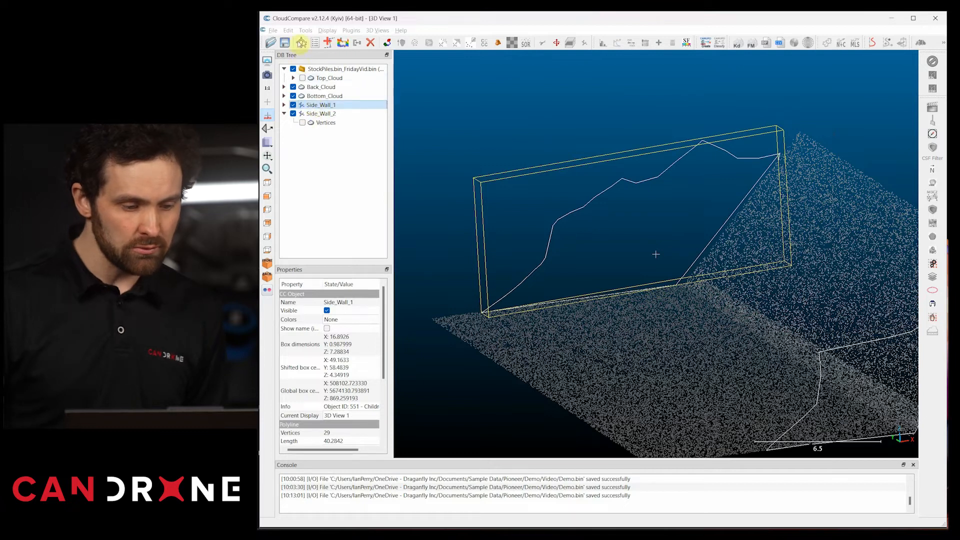
pyautogui.click(289, 31)
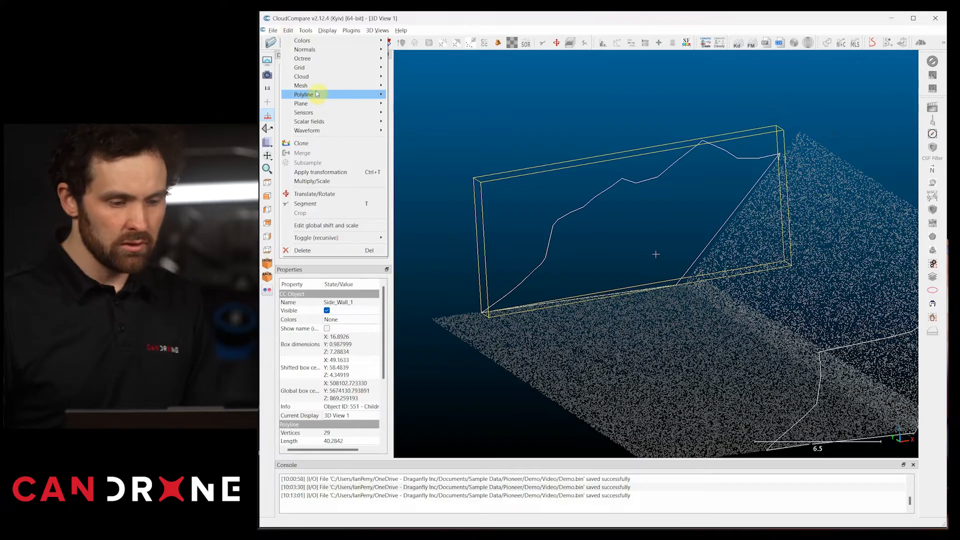
pyautogui.moveTo(316, 94)
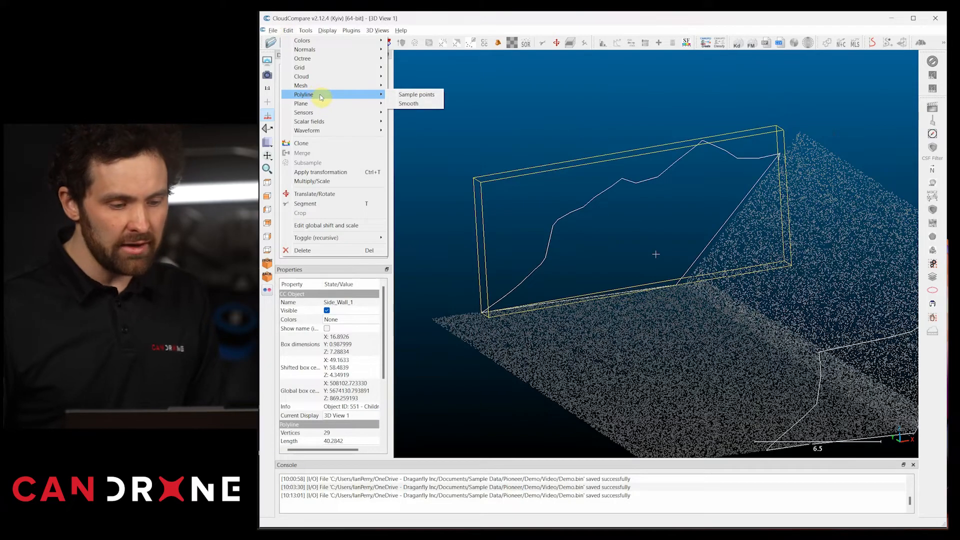
pyautogui.click(415, 95)
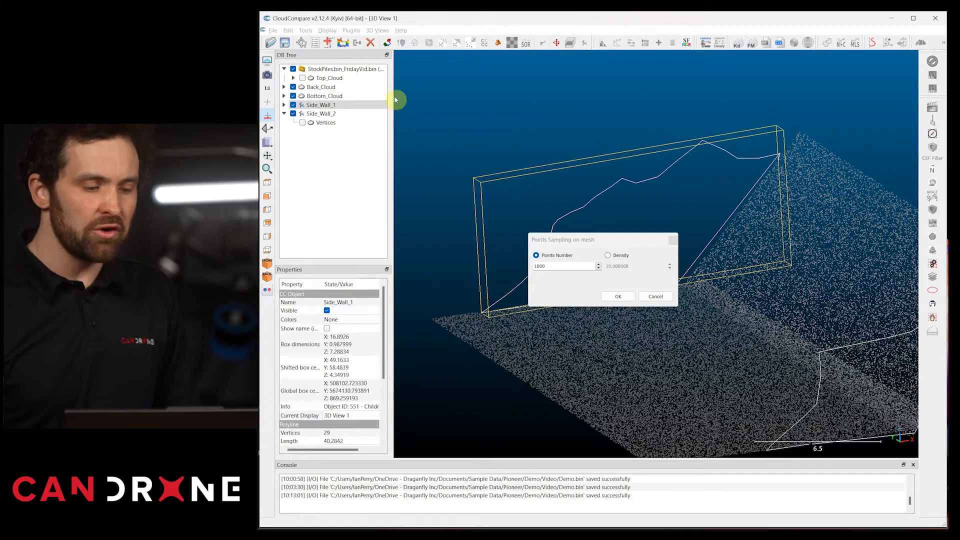
pyautogui.click(549, 269)
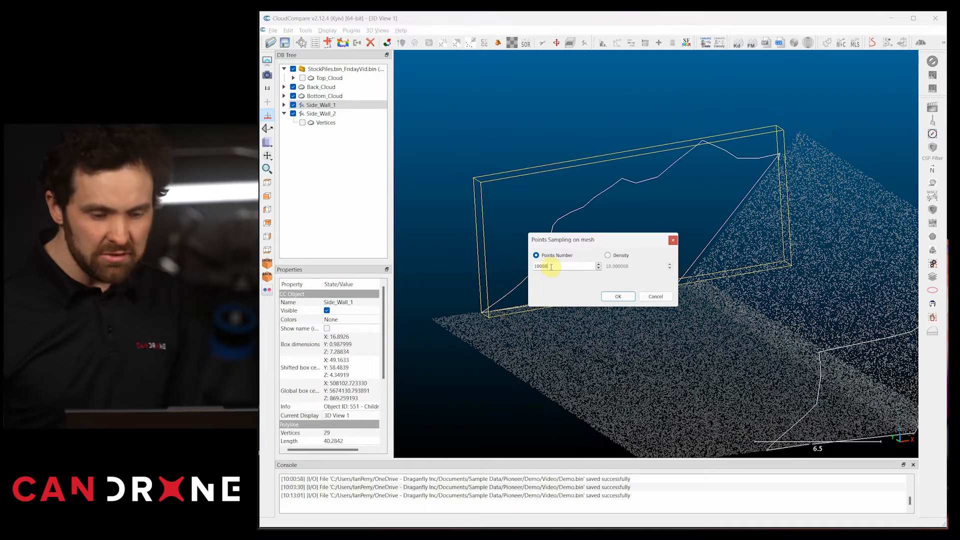
pyautogui.click(617, 296)
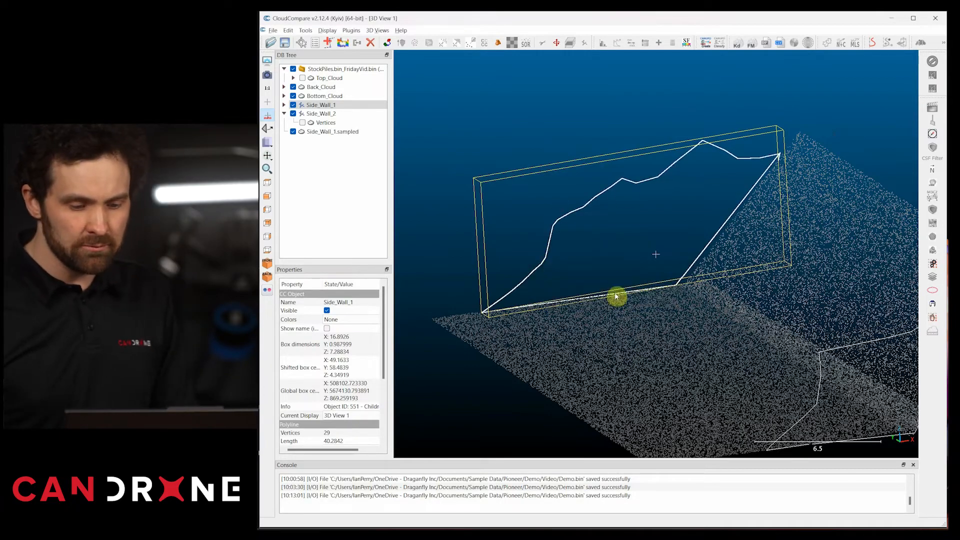
# Examine the sampled Side_Wall_1 outline up close for how densely its points are spaced.
pyautogui.moveTo(609, 239)
pyautogui.mouseDown()
pyautogui.moveTo(671, 263)
pyautogui.moveTo(611, 257)
pyautogui.mouseUp()
pyautogui.scroll(3, 600, 227)
pyautogui.moveTo(600, 227); pyautogui.dragTo(727, 272, button='right')
pyautogui.scroll(15, 727, 272)
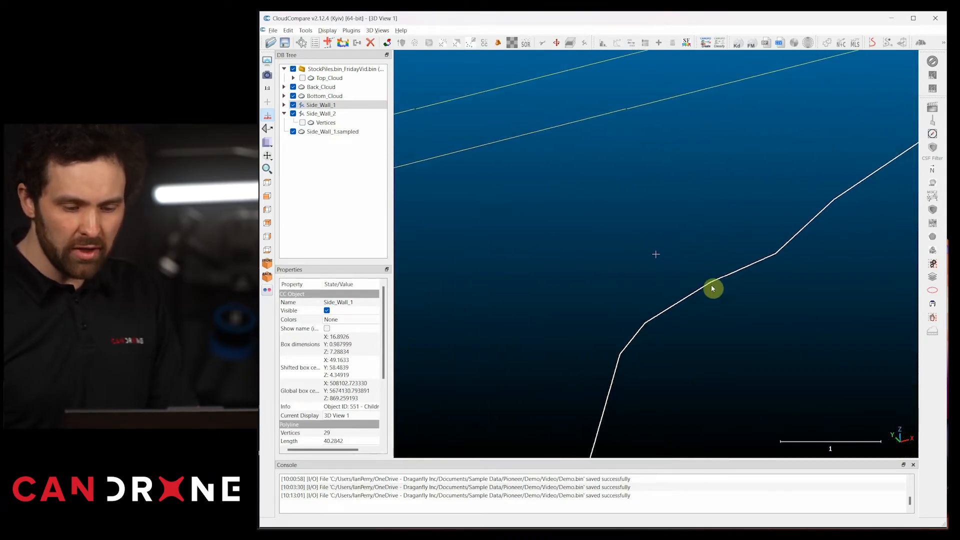
pyautogui.moveTo(761, 377); pyautogui.dragTo(649, 311, button='right')
pyautogui.scroll(5, 647, 305)
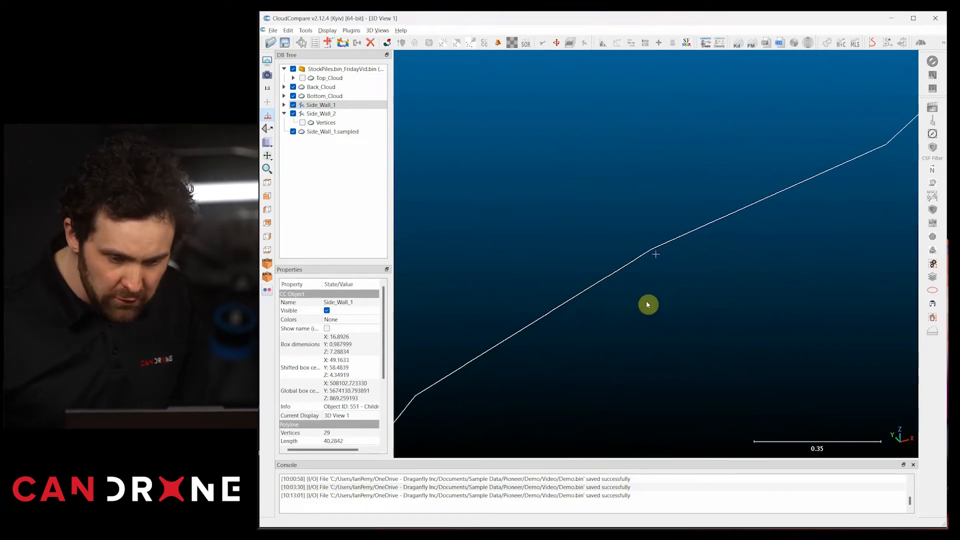
pyautogui.scroll(-10, 631, 246)
pyautogui.scroll(-6, 699, 303)
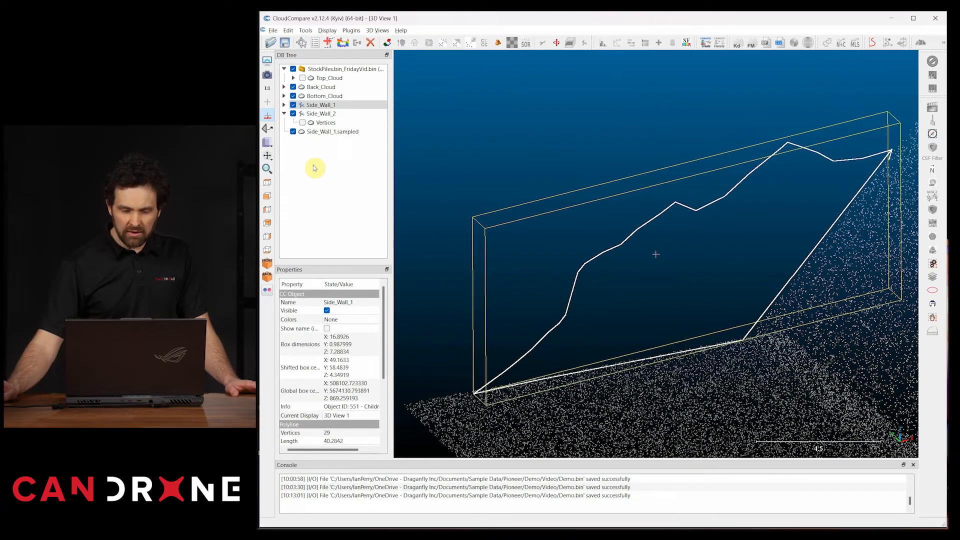
# Try to mesh Side_Wall_1.sampled with Delaunay 2.5D (XY plane) at a max edge length of 20, and delete the mesh.
pyautogui.click(294, 132)
pyautogui.click(294, 132)
pyautogui.click(312, 133)
pyautogui.click(290, 32)
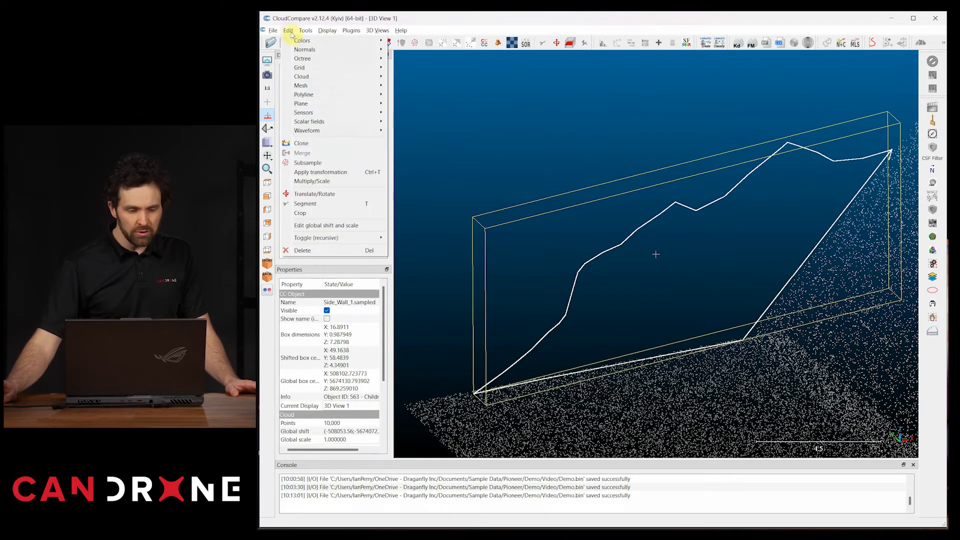
pyautogui.moveTo(302, 85)
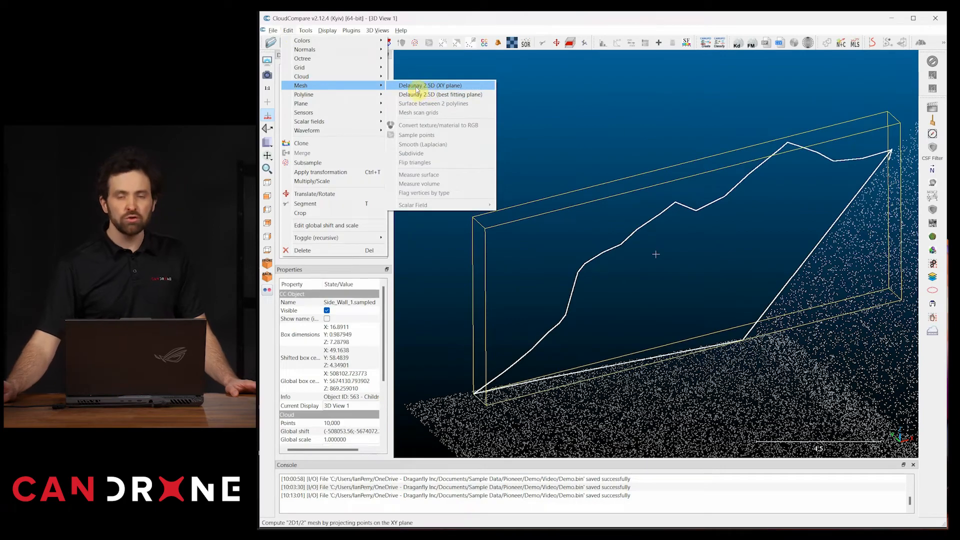
pyautogui.click(417, 89)
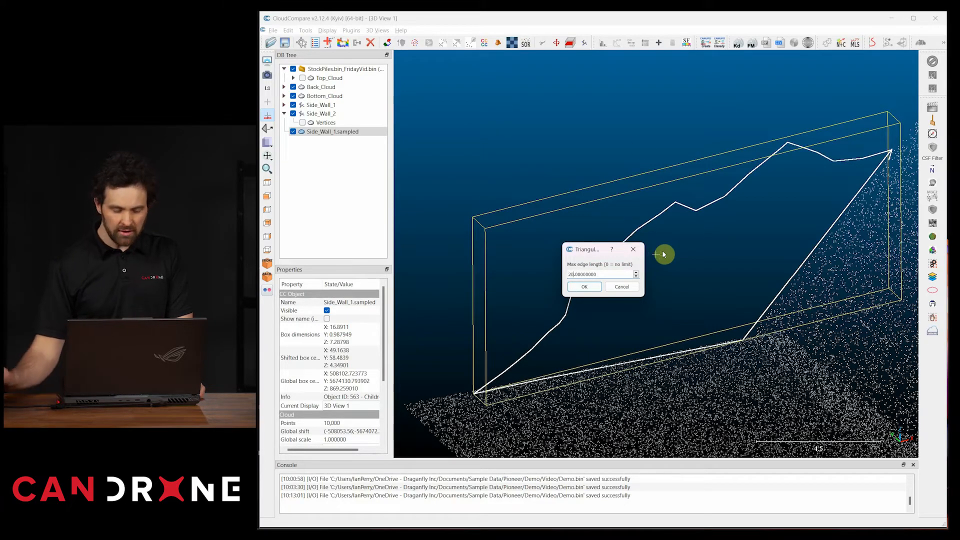
pyautogui.click(583, 286)
pyautogui.moveTo(585, 274); pyautogui.dragTo(698, 314)
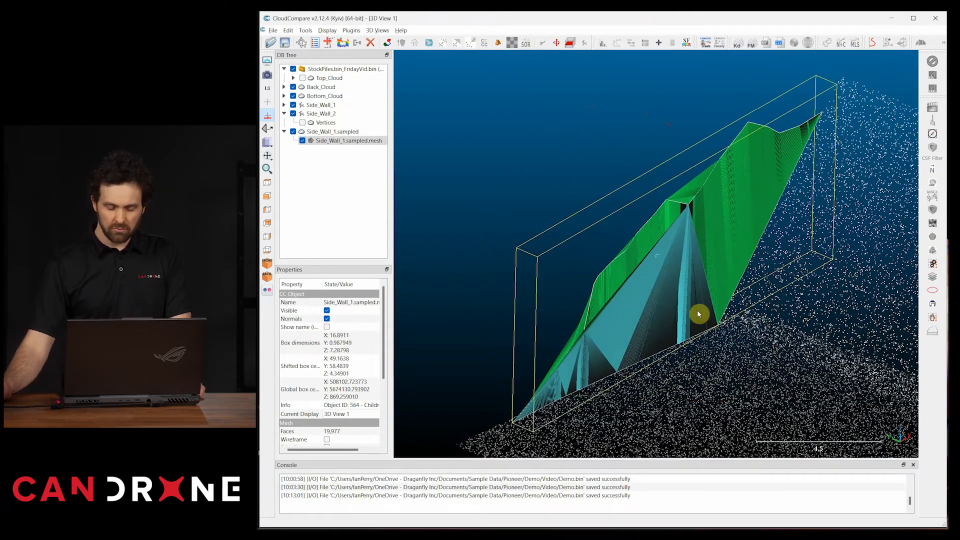
pyautogui.rightClick(335, 142)
pyautogui.click(365, 223)
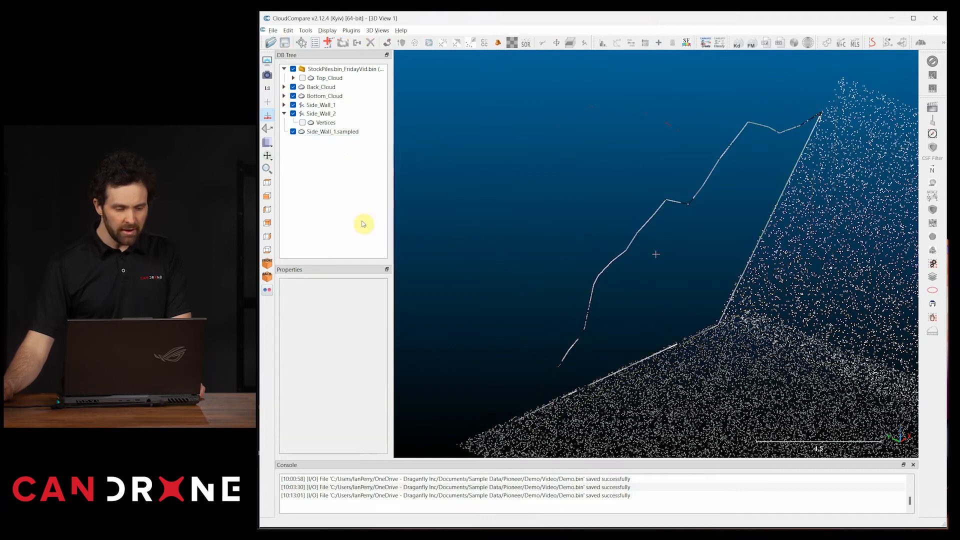
# Try to mesh Side_Wall_1.sampled with Delaunay 2.5D (best fitting plane) and delete the resulting mesh.
pyautogui.click(325, 133)
pyautogui.moveTo(695, 322); pyautogui.dragTo(644, 242)
pyautogui.click(289, 31)
pyautogui.moveTo(310, 86)
pyautogui.click(425, 96)
pyautogui.click(584, 288)
pyautogui.click(344, 146)
pyautogui.click(288, 30)
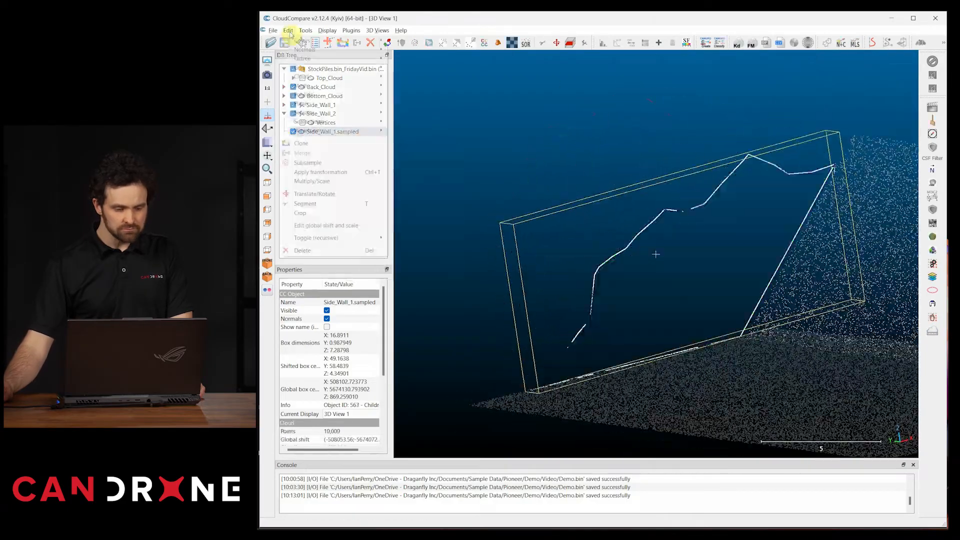
pyautogui.moveTo(310, 87)
pyautogui.click(425, 95)
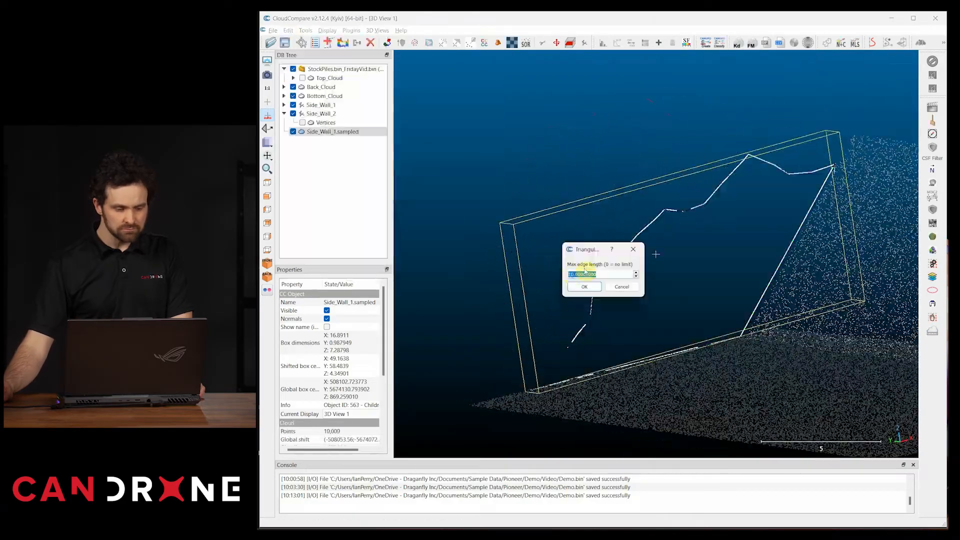
pyautogui.click(581, 287)
pyautogui.moveTo(596, 290)
pyautogui.mouseDown()
pyautogui.moveTo(810, 318)
pyautogui.moveTo(635, 280)
pyautogui.moveTo(540, 365)
pyautogui.moveTo(687, 249)
pyautogui.moveTo(545, 238)
pyautogui.moveTo(703, 242)
pyautogui.moveTo(765, 350)
pyautogui.moveTo(703, 344)
pyautogui.moveTo(699, 326)
pyautogui.moveTo(635, 285)
pyautogui.moveTo(684, 276)
pyautogui.moveTo(579, 281)
pyautogui.mouseUp()
pyautogui.rightClick(331, 141)
pyautogui.click(352, 225)
# Mesh Side_Wall_1.sampled again with Delaunay 2.5D (best fitting plane), keeping the offered max edge length.
pyautogui.click(333, 131)
pyautogui.click(288, 30)
pyautogui.moveTo(306, 87)
pyautogui.click(425, 95)
pyautogui.click(584, 287)
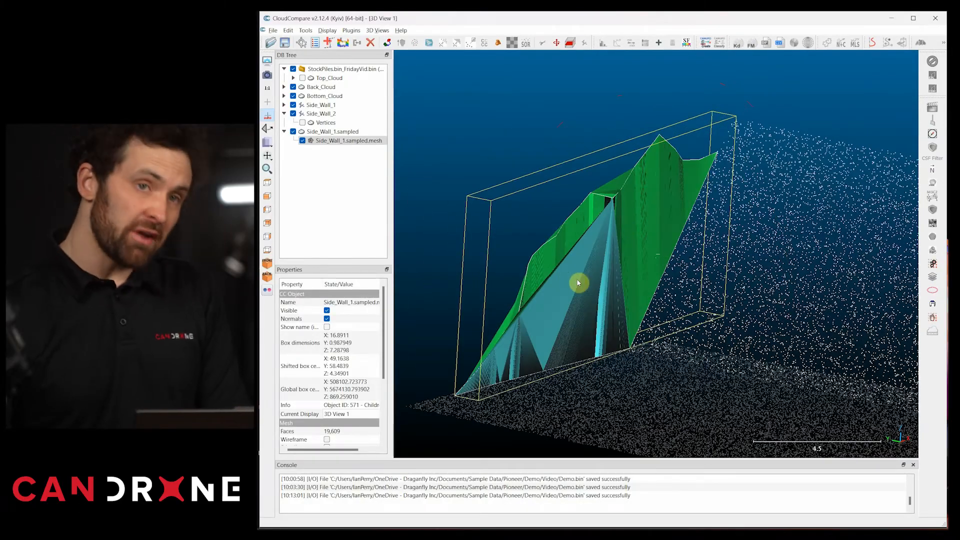
# Sample 100000 points with normals on Side_Wall_1.sampled.mesh, and hide the mesh so only the sampled wall points show.
pyautogui.click(289, 31)
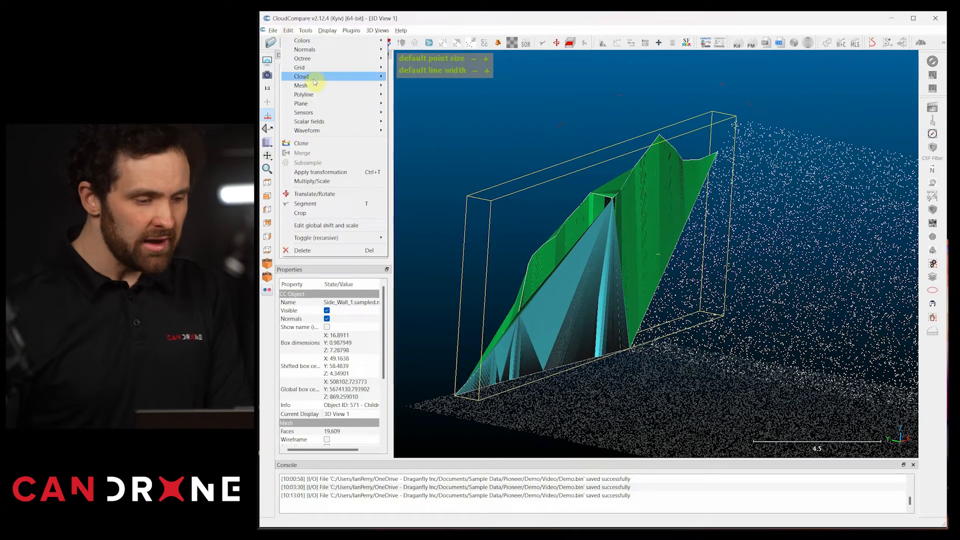
pyautogui.moveTo(315, 88)
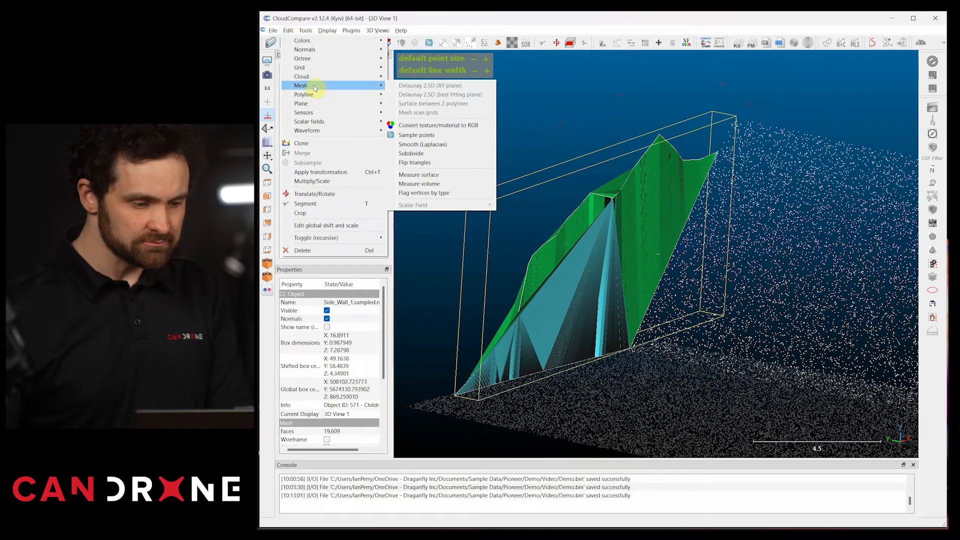
pyautogui.click(425, 136)
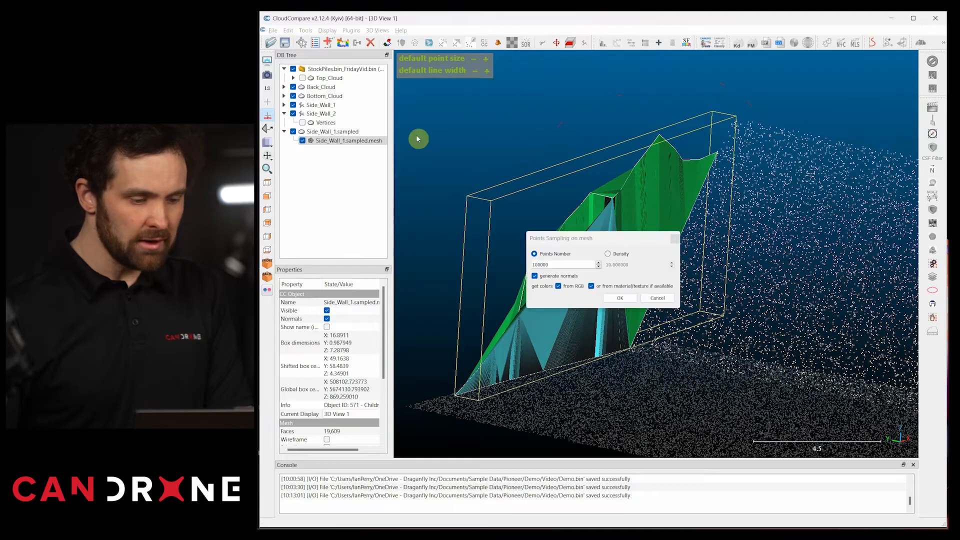
pyautogui.click(620, 298)
pyautogui.moveTo(562, 292); pyautogui.dragTo(670, 316)
pyautogui.scroll(-5, 670, 316)
pyautogui.click(303, 141)
pyautogui.moveTo(543, 272); pyautogui.dragTo(617, 327)
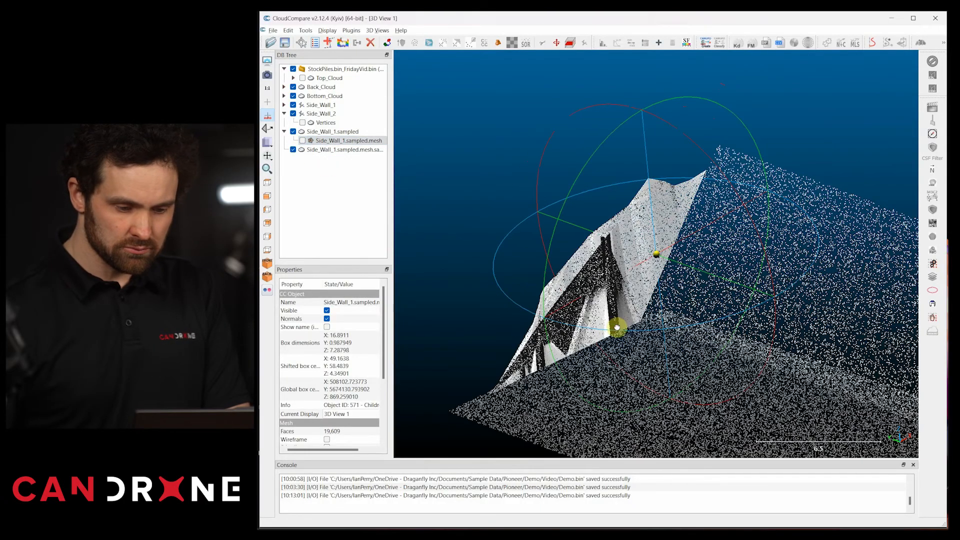
pyautogui.moveTo(454, 308); pyautogui.dragTo(623, 281)
pyautogui.click(291, 135)
pyautogui.click(284, 132)
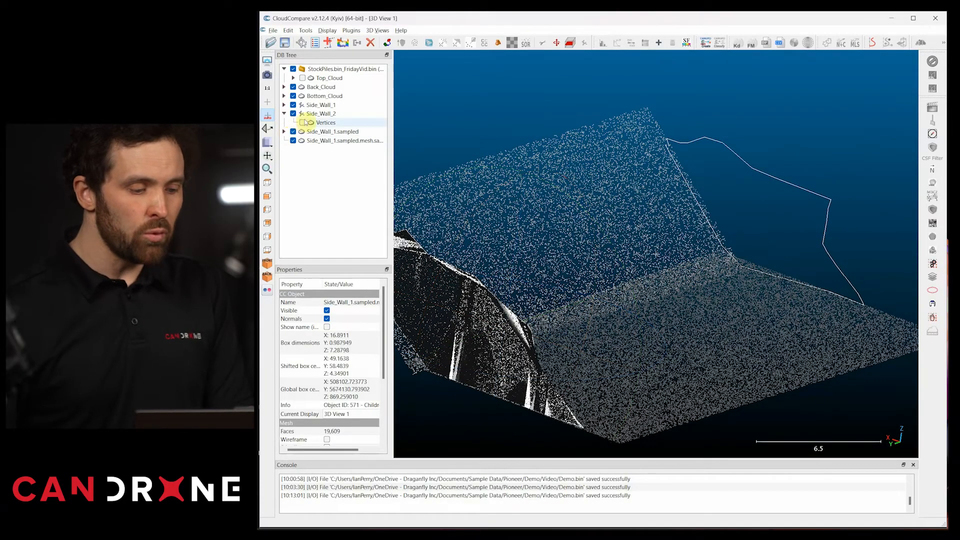
# Sample 10000 points along the Side_Wall_2 polyline.
pyautogui.click(321, 114)
pyautogui.moveTo(751, 260); pyautogui.dragTo(686, 223)
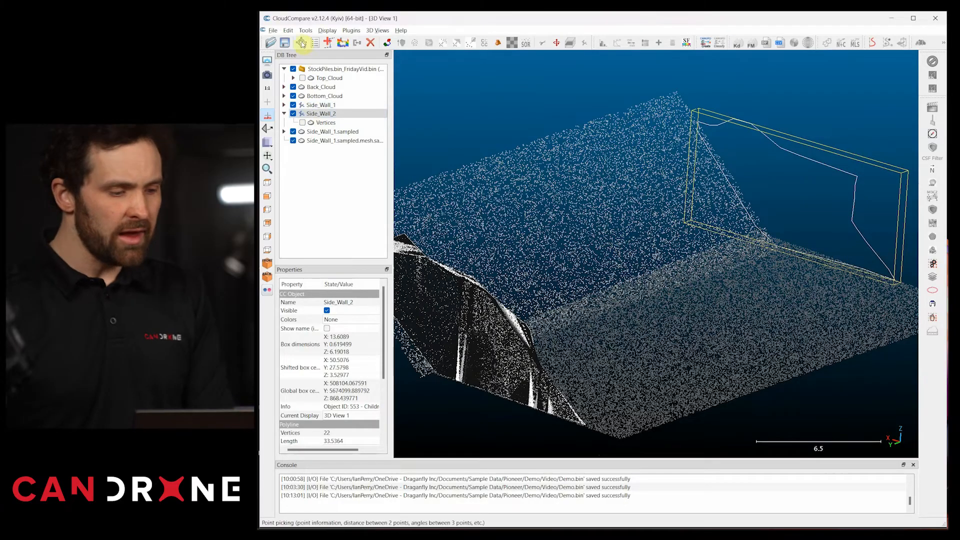
pyautogui.click(288, 31)
pyautogui.moveTo(363, 96)
pyautogui.click(415, 96)
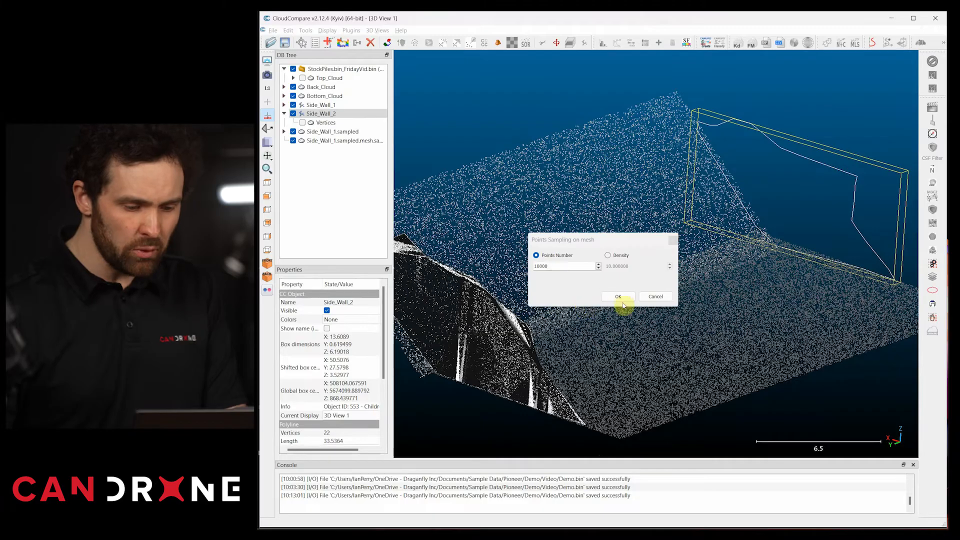
pyautogui.click(621, 301)
pyautogui.moveTo(789, 302); pyautogui.dragTo(725, 285)
# Mesh the Side_Wall_2.sampled cloud with Delaunay 2.5D, keeping the offered max edge length of 10.
pyautogui.click(315, 150)
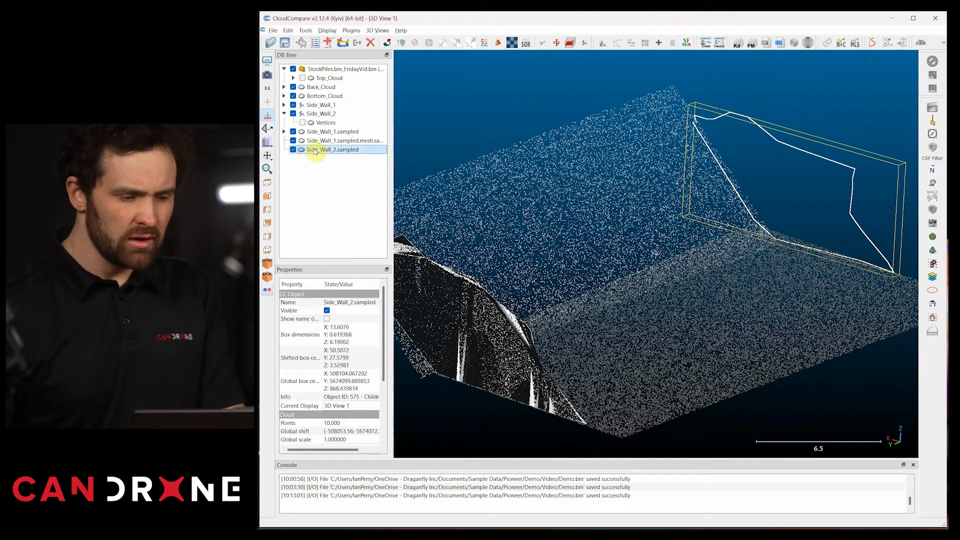
pyautogui.click(289, 31)
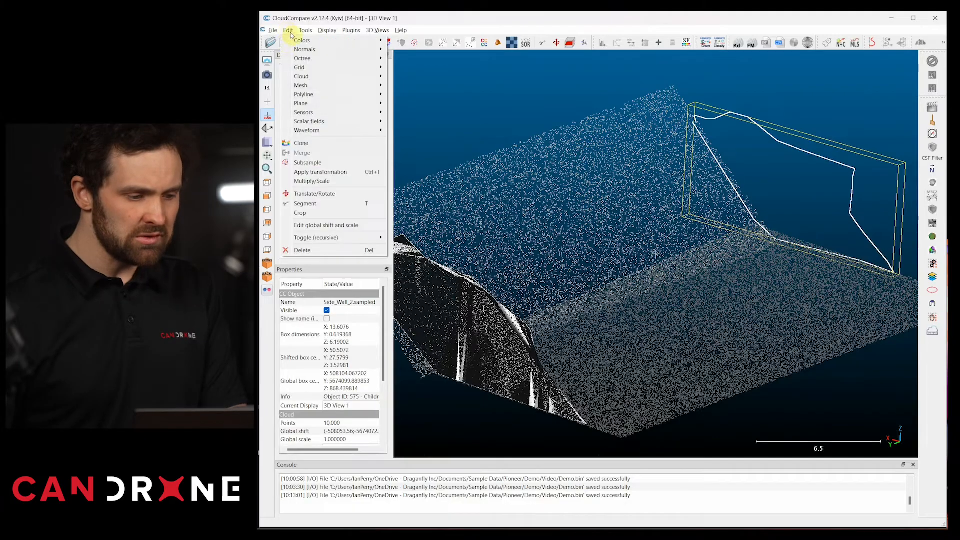
pyautogui.moveTo(300, 86)
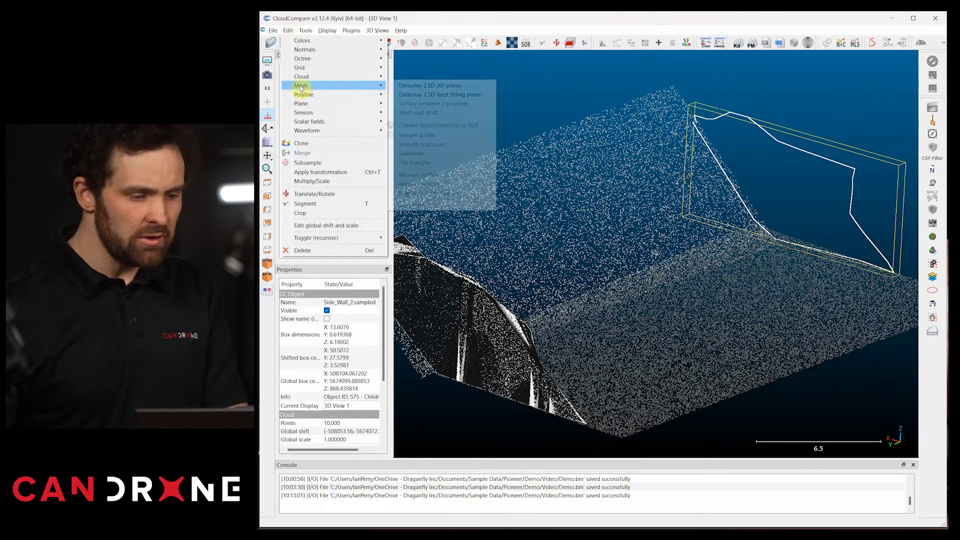
pyautogui.click(427, 86)
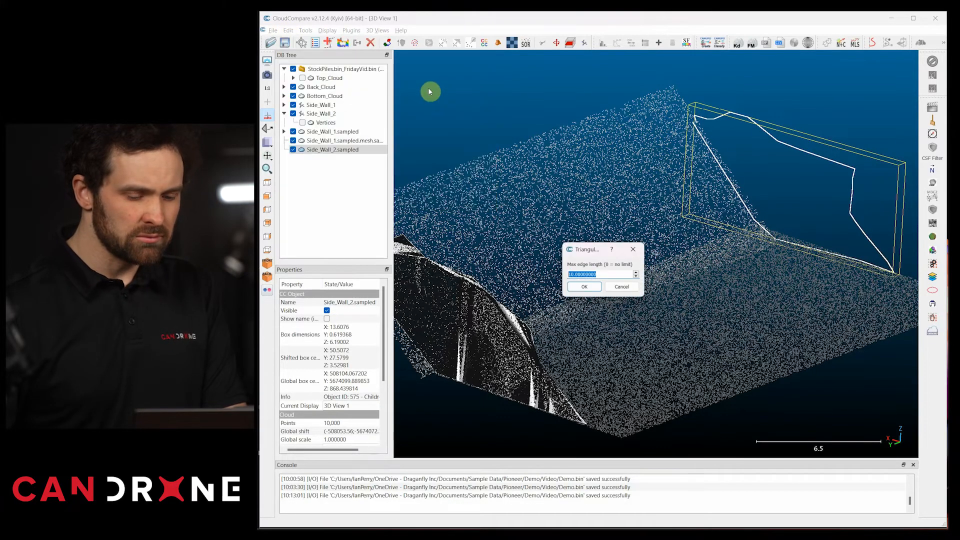
pyautogui.click(583, 288)
pyautogui.moveTo(739, 279); pyautogui.dragTo(651, 296)
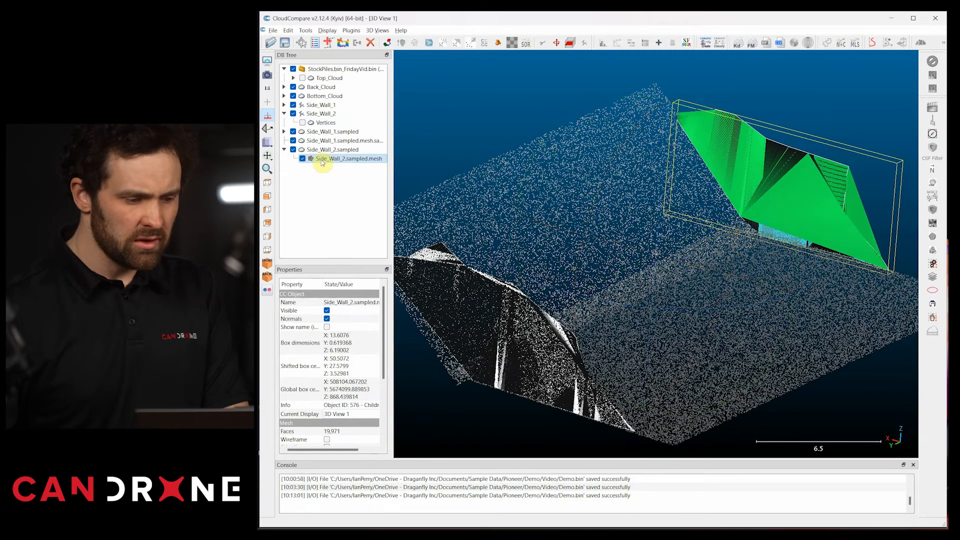
# Sample 100000 points with normals on Side_Wall_2.sampled.mesh, and hide the mesh.
pyautogui.click(289, 31)
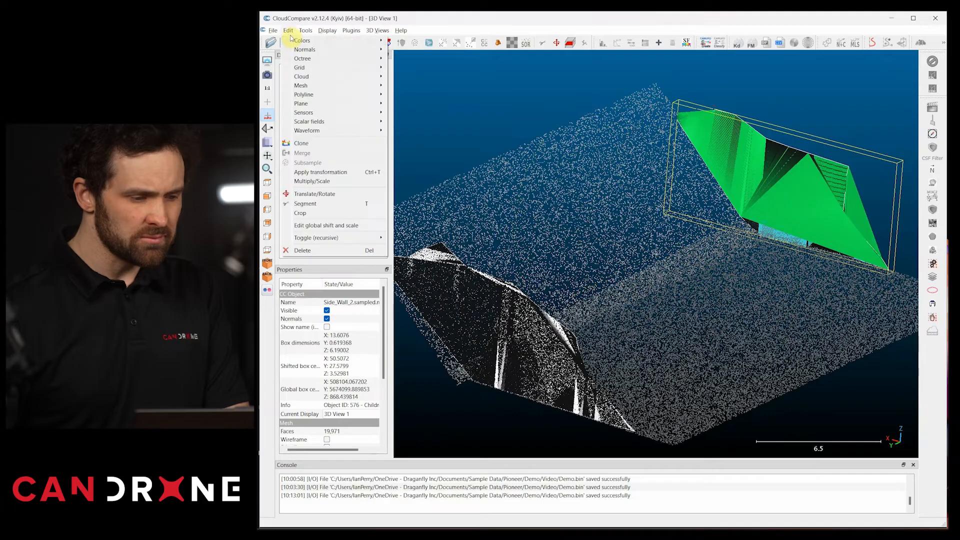
pyautogui.moveTo(308, 85)
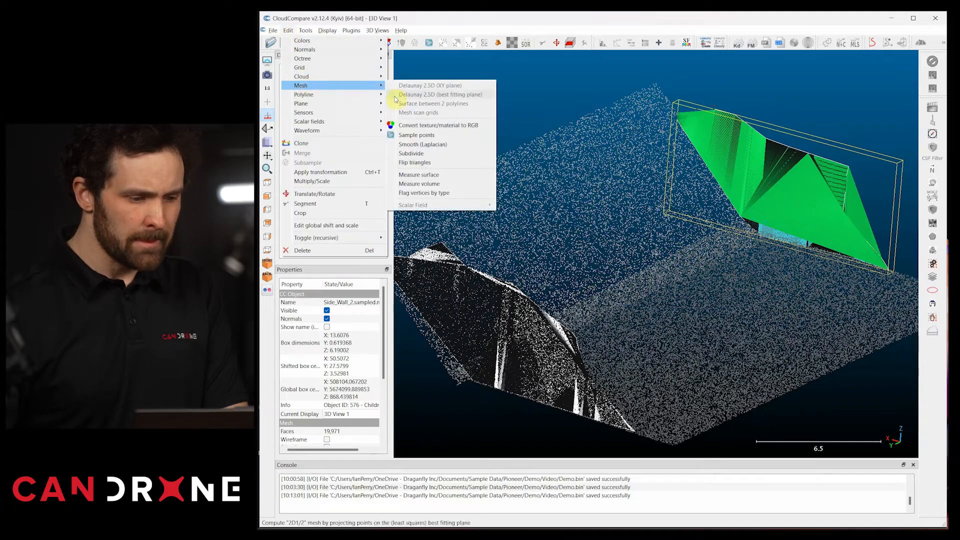
pyautogui.click(405, 135)
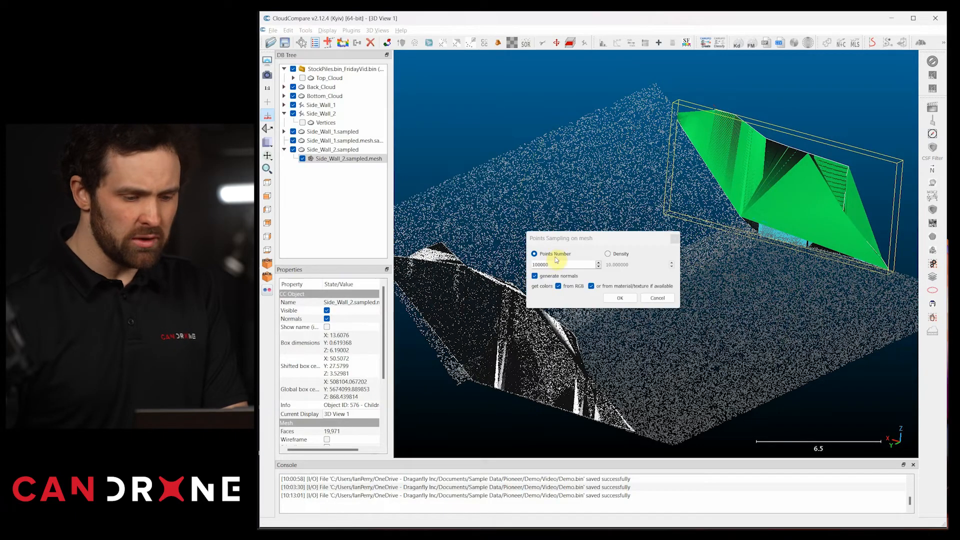
pyautogui.click(619, 298)
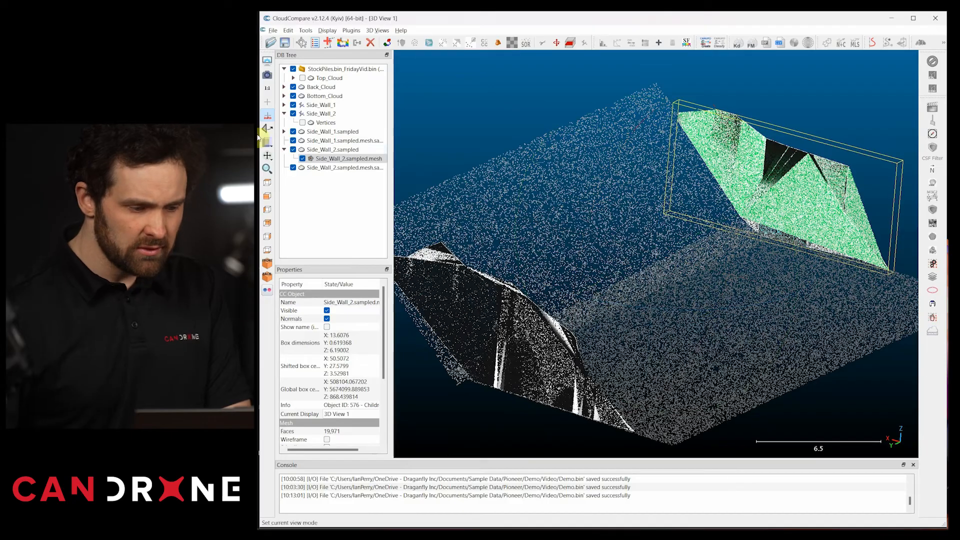
pyautogui.click(302, 158)
# Show Top_Cloud over the back, bottom and side wall clouds to examine how they enclose the stockpile, and hide it again.
pyautogui.moveTo(577, 243); pyautogui.dragTo(688, 274)
pyautogui.moveTo(648, 223); pyautogui.dragTo(625, 280)
pyautogui.click(302, 78)
pyautogui.moveTo(695, 270); pyautogui.dragTo(591, 326)
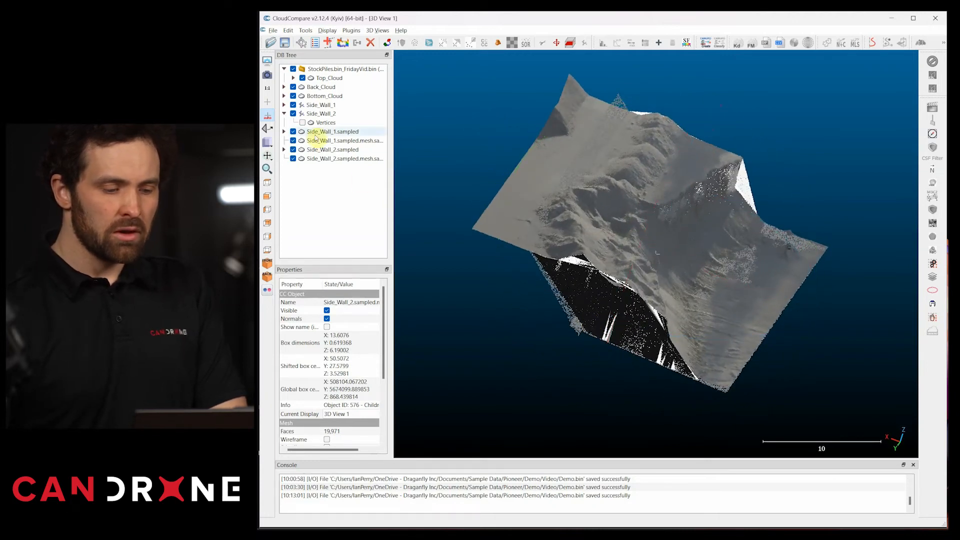
pyautogui.moveTo(556, 228); pyautogui.dragTo(450, 250)
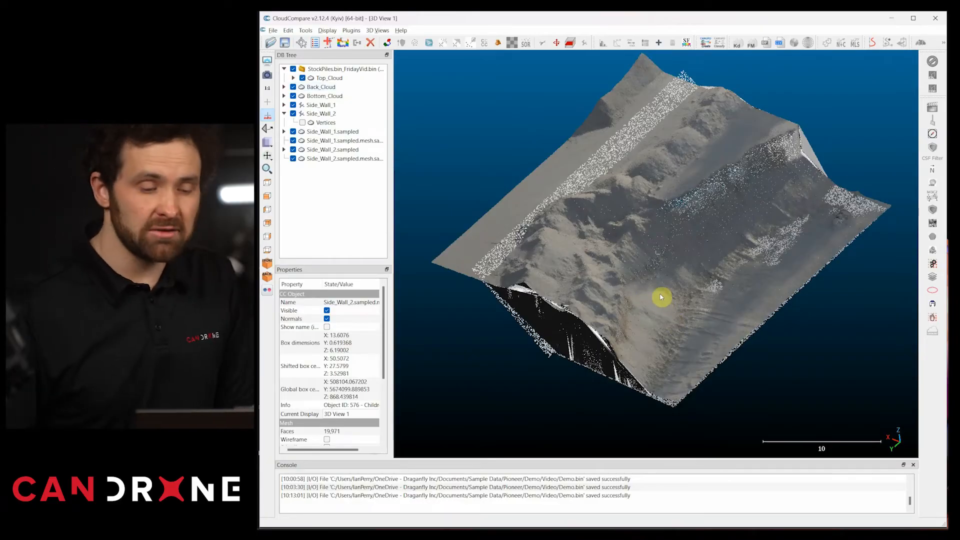
pyautogui.moveTo(678, 287); pyautogui.dragTo(598, 271)
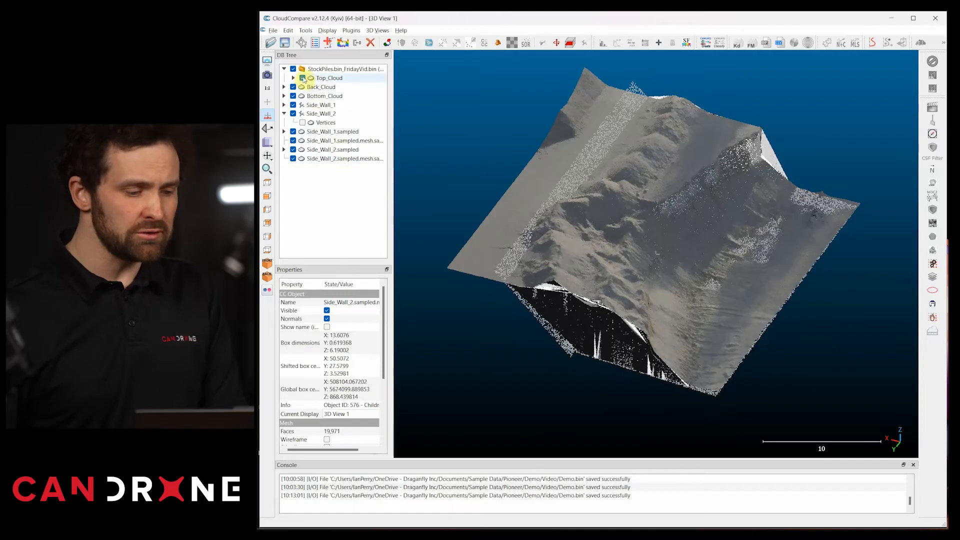
pyautogui.click(303, 79)
# Examine how the back, bottom and both side wall clouds fit together as one base with Top_Cloud hidden.
pyautogui.click(295, 150)
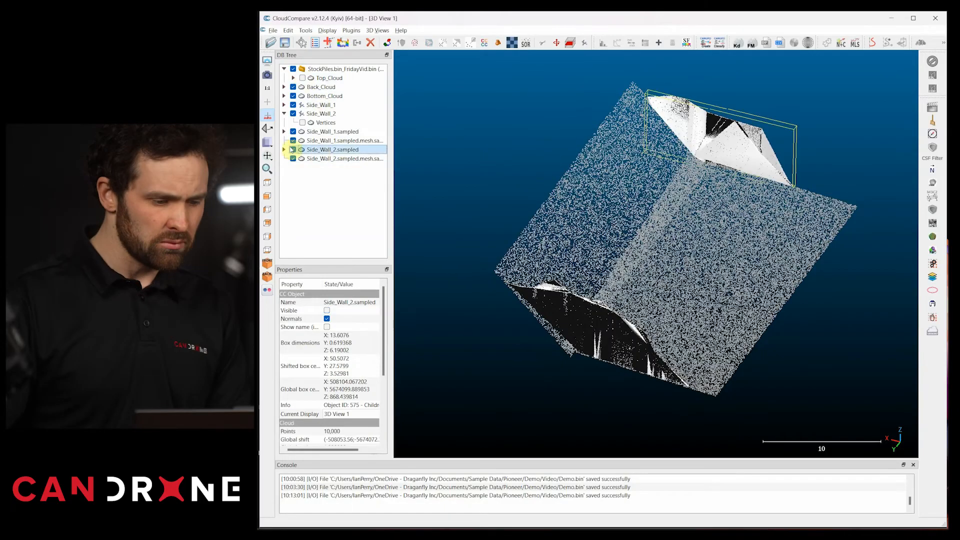
pyautogui.click(284, 149)
pyautogui.click(284, 150)
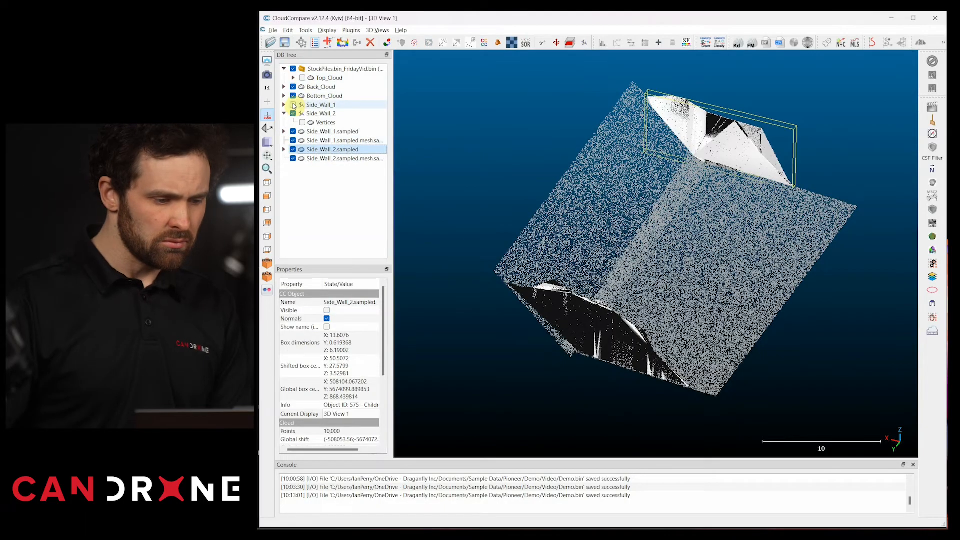
pyautogui.click(293, 96)
pyautogui.click(294, 96)
pyautogui.click(359, 215)
pyautogui.moveTo(765, 299); pyautogui.dragTo(715, 286)
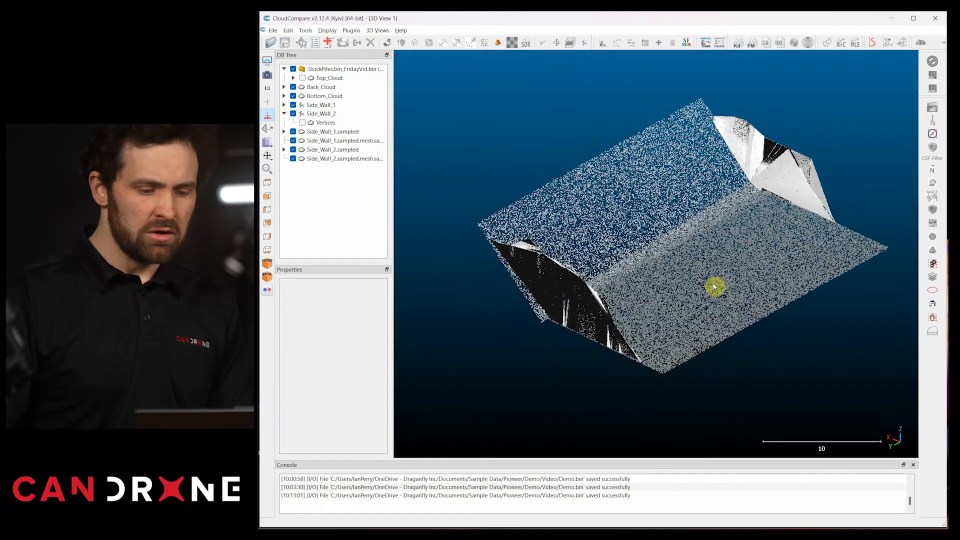
pyautogui.moveTo(647, 265); pyautogui.dragTo(564, 235, button='right')
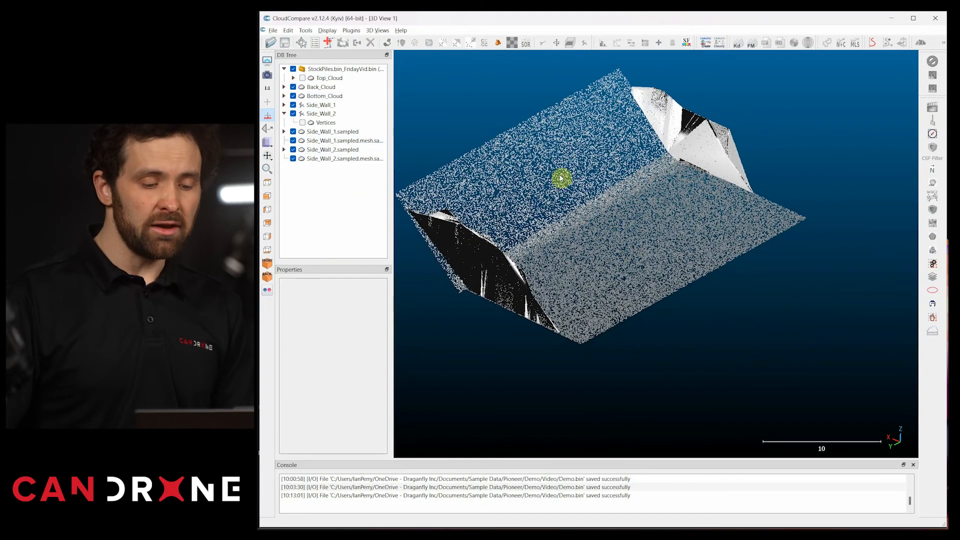
pyautogui.moveTo(575, 260); pyautogui.dragTo(626, 272)
pyautogui.moveTo(521, 175); pyautogui.dragTo(541, 230)
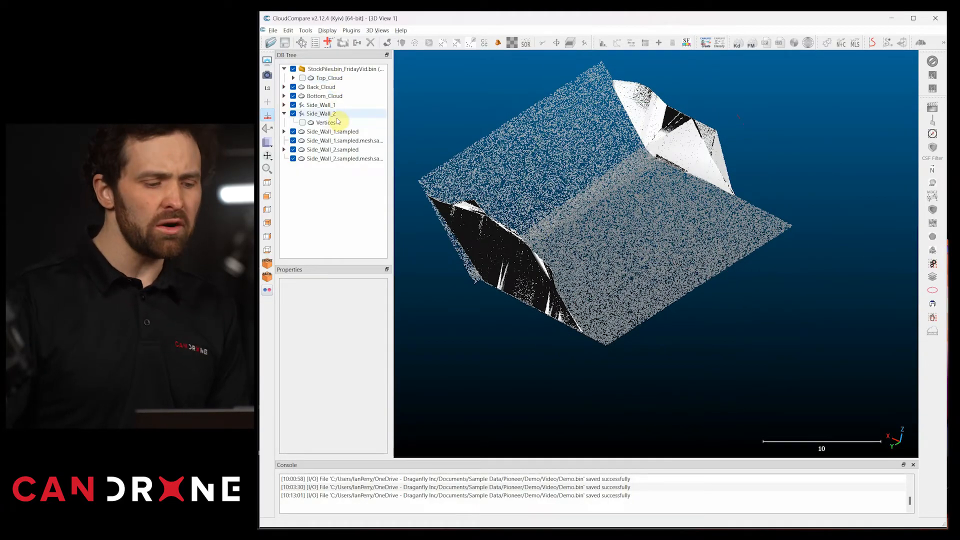
# Check by its visibility that Side_Wall_2.sampled is not needed, and delete it together with its mesh.
pyautogui.click(344, 150)
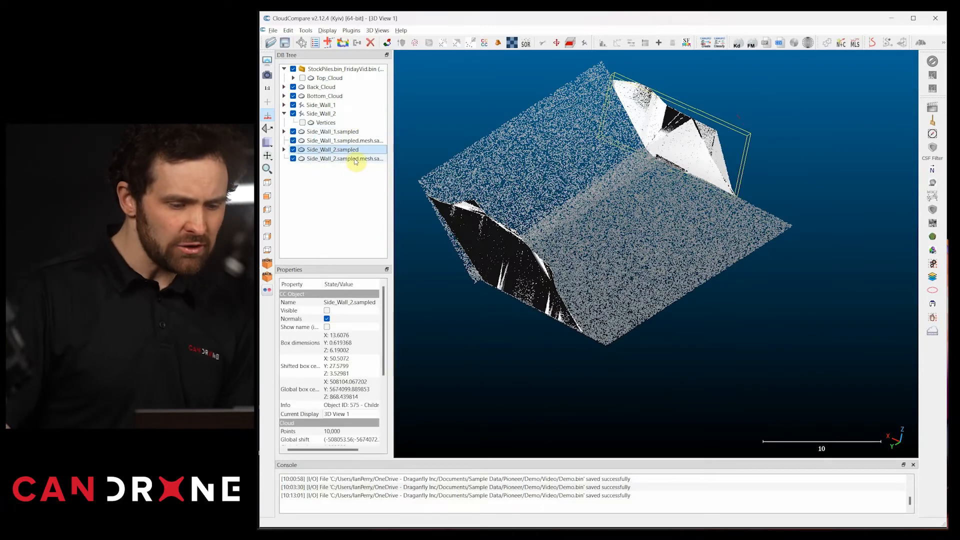
pyautogui.click(293, 150)
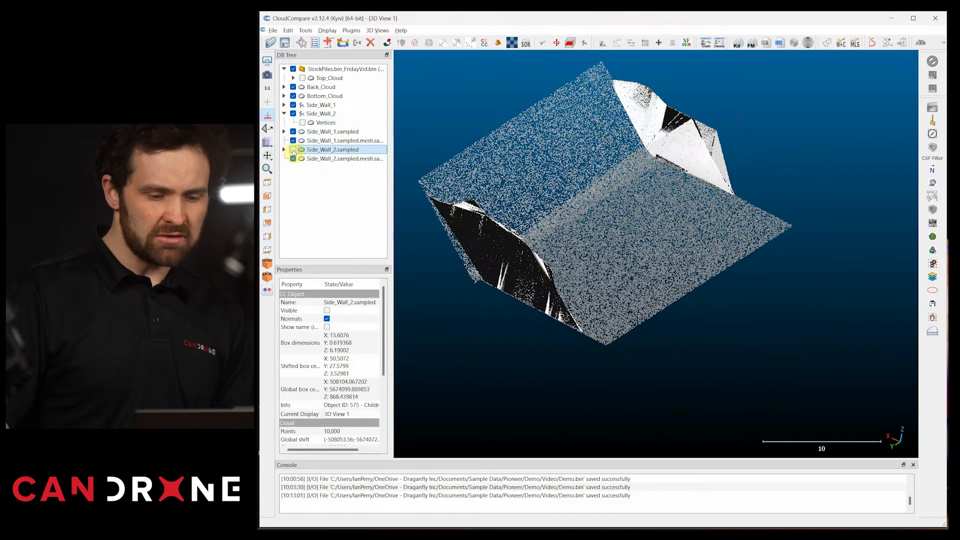
pyautogui.click(294, 150)
pyautogui.click(293, 150)
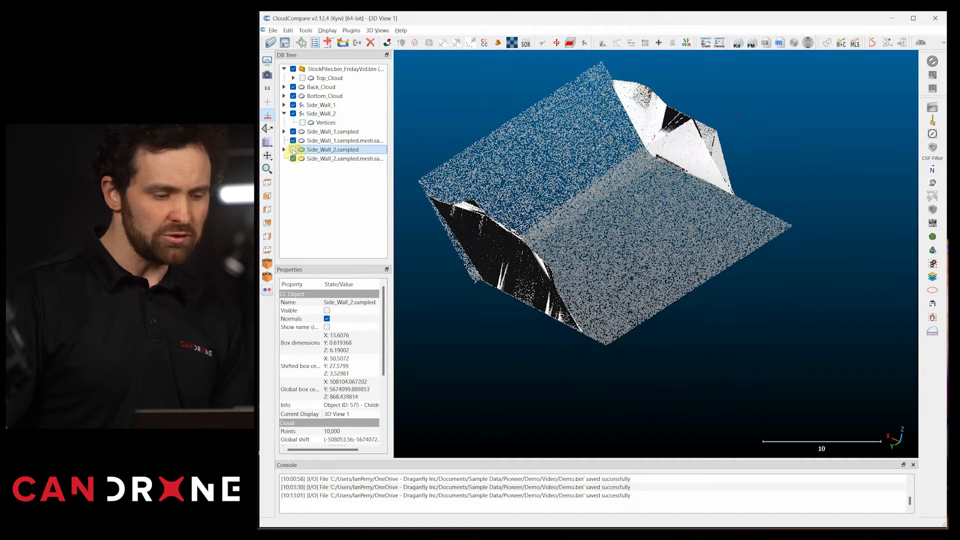
pyautogui.rightClick(307, 154)
pyautogui.click(331, 225)
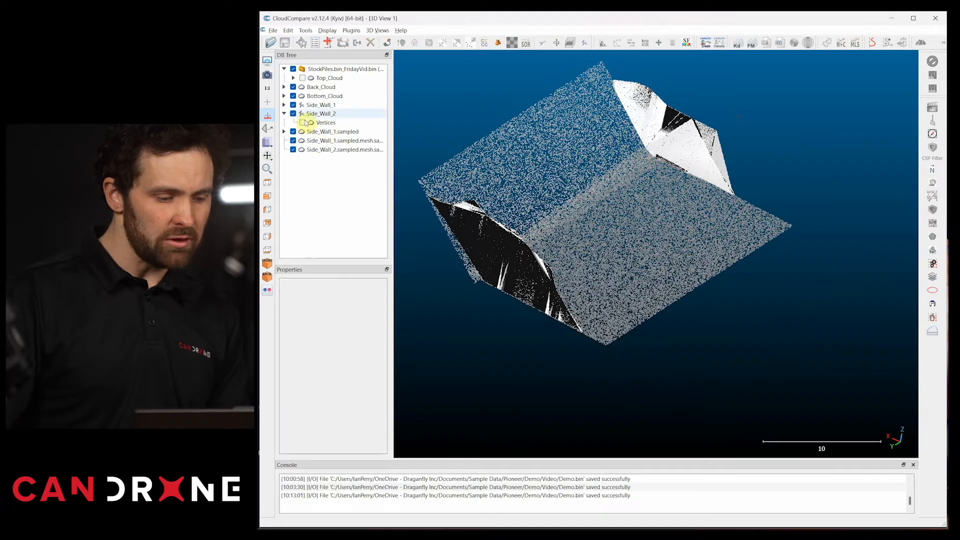
# Delete Side_Wall_1.sampled together with its mesh, keeping the point cloud sampled from that mesh.
pyautogui.click(328, 132)
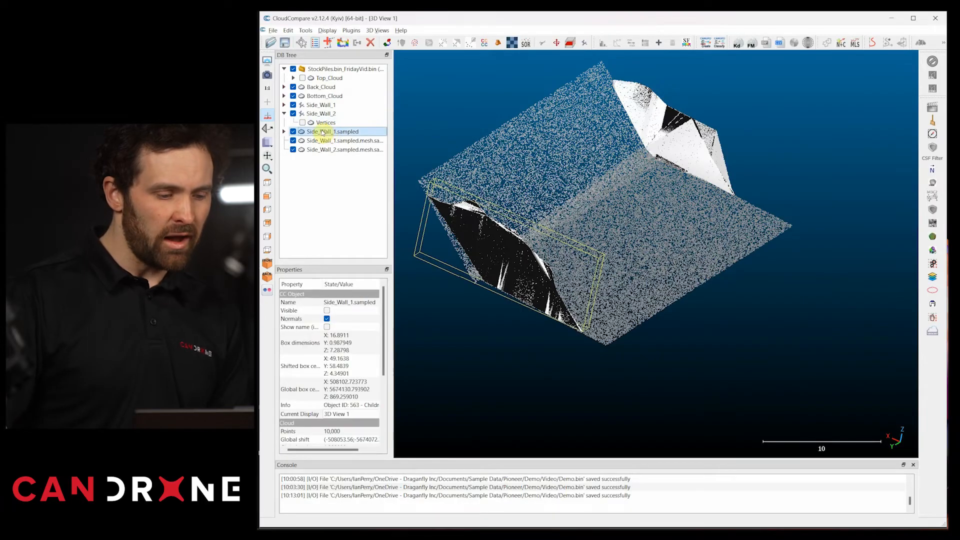
pyautogui.rightClick(323, 132)
pyautogui.click(302, 123)
pyautogui.click(303, 123)
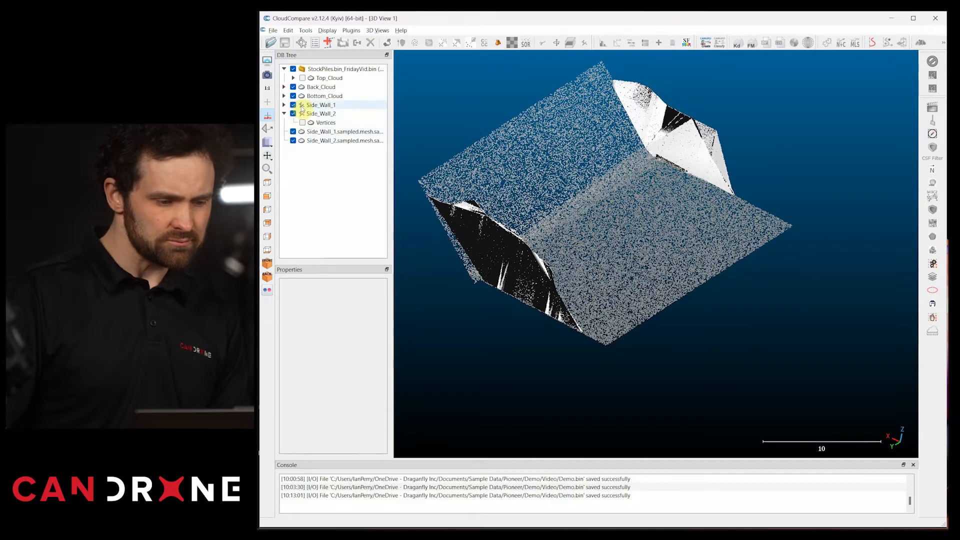
# Hide both mesh-sampled side wall clouds and delete the Side_Wall_2 polyline.
pyautogui.click(293, 131)
pyautogui.click(294, 141)
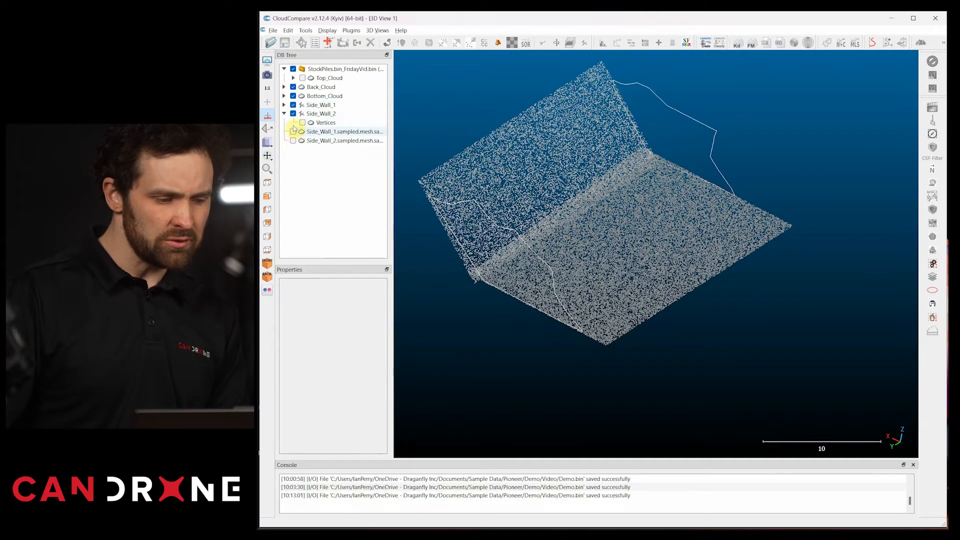
pyautogui.click(293, 114)
pyautogui.click(293, 116)
pyautogui.click(294, 116)
pyautogui.rightClick(306, 118)
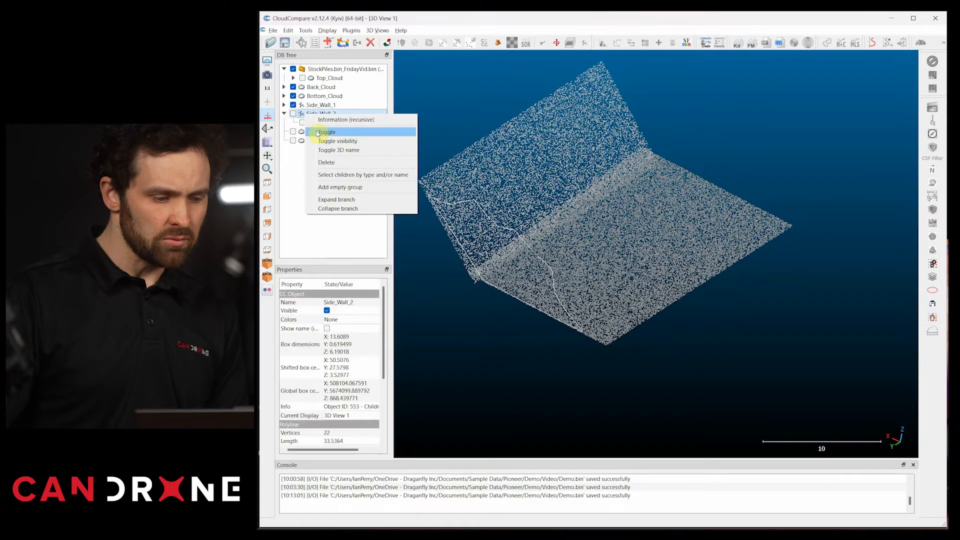
pyautogui.click(322, 161)
# Delete the Side_Wall_1 polyline and show both mesh-sampled side wall clouds again.
pyautogui.click(294, 105)
pyautogui.click(294, 105)
pyautogui.rightClick(312, 106)
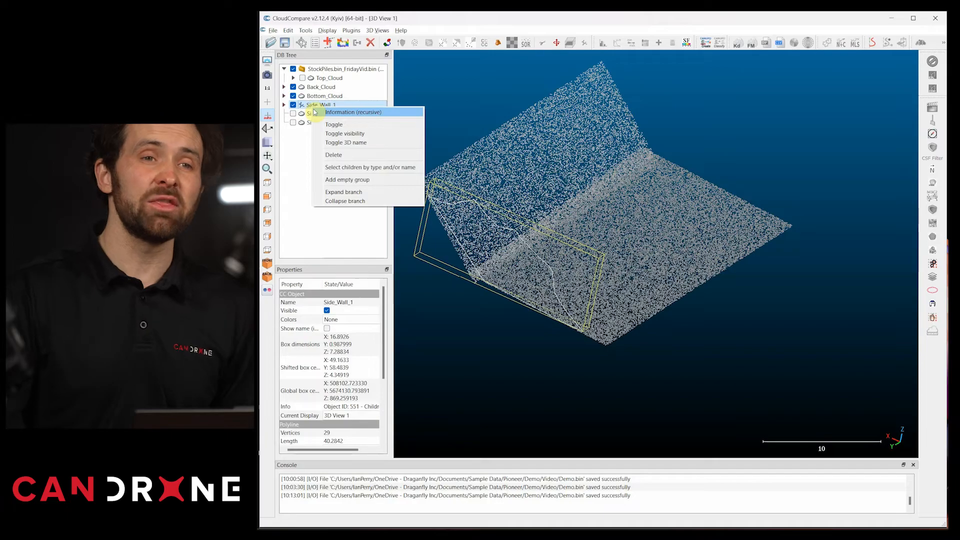
pyautogui.click(348, 155)
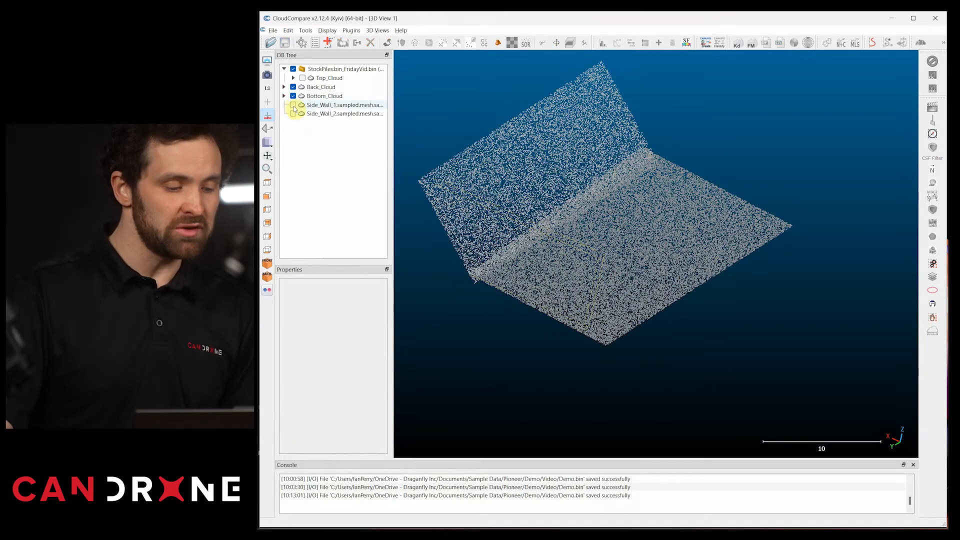
pyautogui.click(294, 105)
pyautogui.click(294, 114)
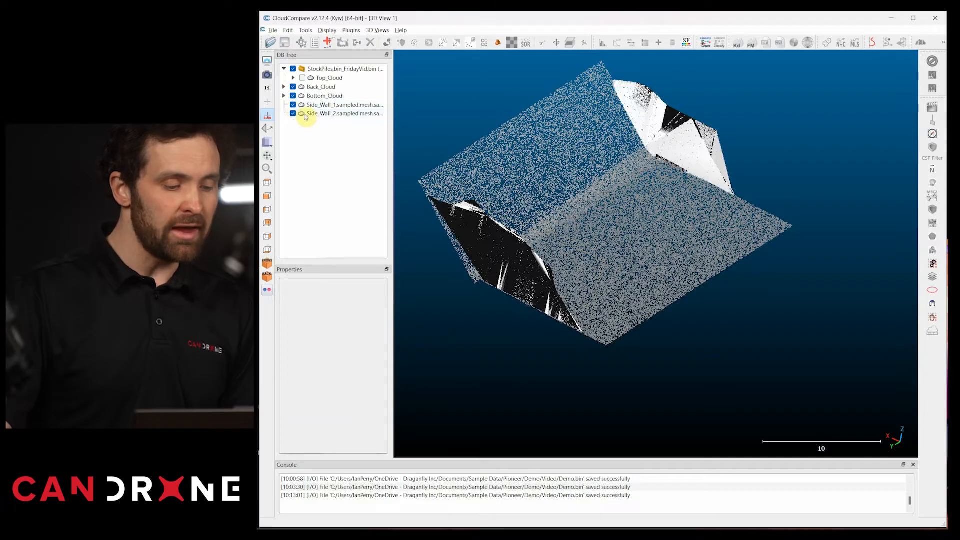
# Merge Back_Cloud, Bottom_Cloud and both mesh-sampled side wall clouds into one cloud, without generating an original cloud index scalar field.
pyautogui.moveTo(666, 240); pyautogui.dragTo(690, 250)
pyautogui.click(321, 88)
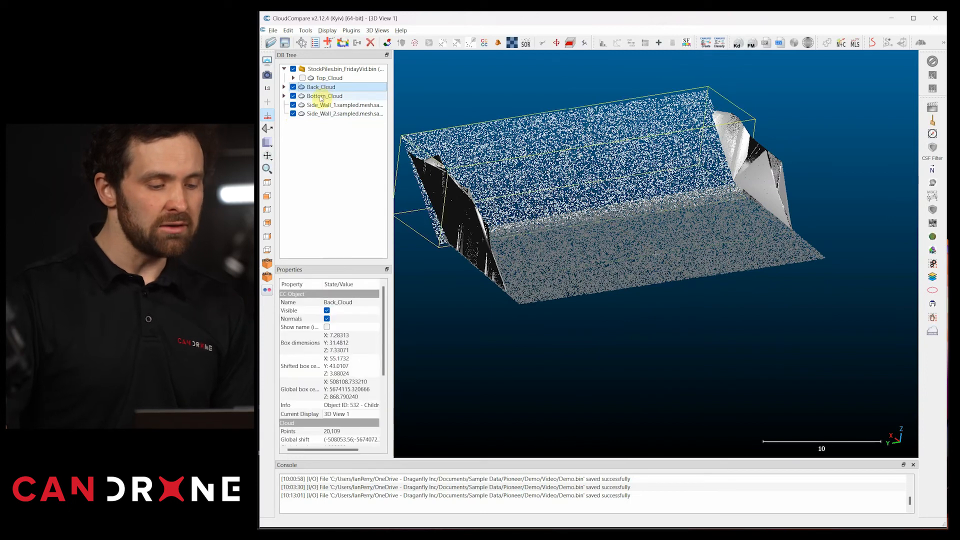
pyautogui.keyDown('ctrl'); pyautogui.click(321, 96); pyautogui.keyUp('ctrl')
pyautogui.keyDown('ctrl'); pyautogui.click(322, 105); pyautogui.keyUp('ctrl')
pyautogui.keyDown('ctrl'); pyautogui.click(321, 113); pyautogui.keyUp('ctrl')
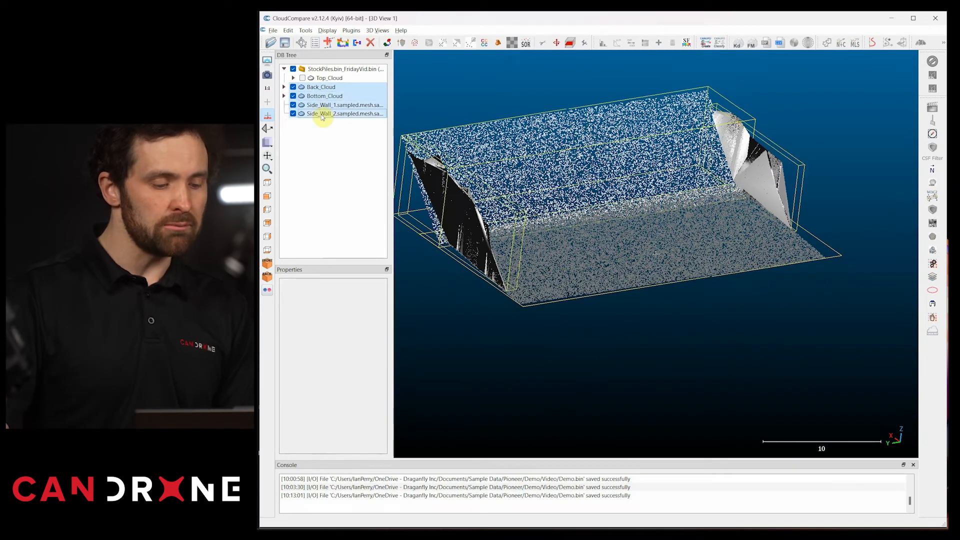
pyautogui.click(357, 44)
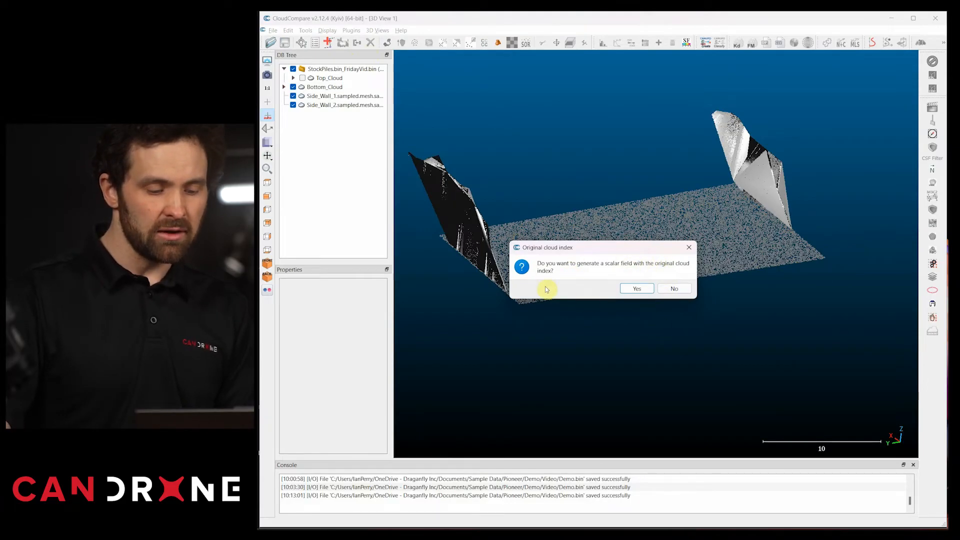
pyautogui.moveTo(607, 247)
pyautogui.mouseDown()
pyautogui.moveTo(621, 283)
pyautogui.moveTo(602, 238)
pyautogui.mouseUp()
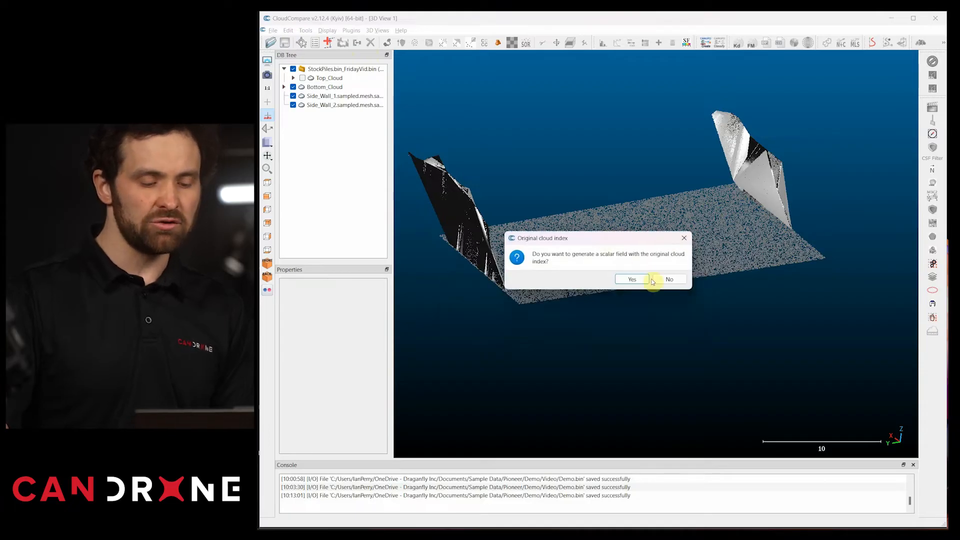
pyautogui.click(671, 280)
# Check the merged base cloud by toggling its visibility and comparing it with Top_Cloud.
pyautogui.moveTo(530, 245); pyautogui.dragTo(382, 101)
pyautogui.click(295, 88)
pyautogui.click(293, 87)
pyautogui.click(294, 88)
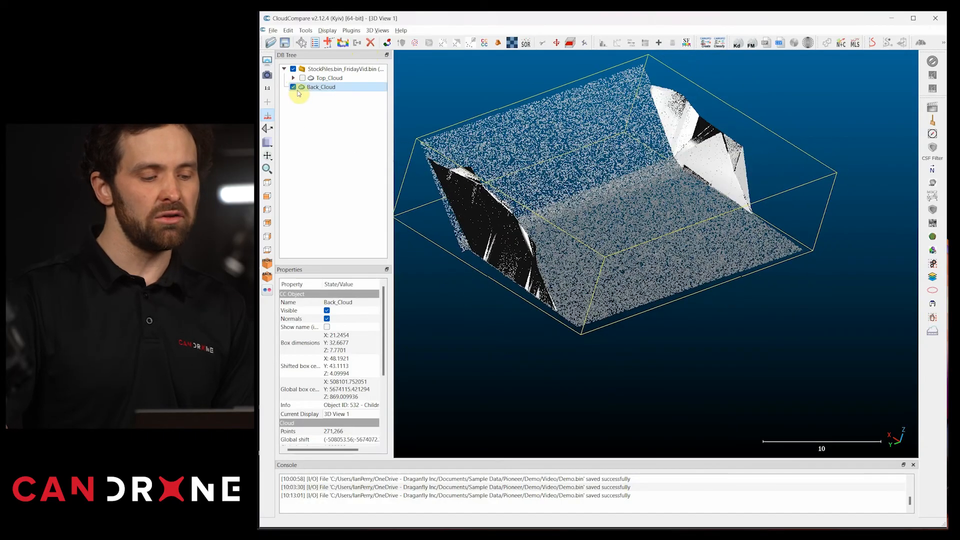
pyautogui.click(294, 87)
pyautogui.click(294, 88)
pyautogui.moveTo(649, 232); pyautogui.dragTo(692, 269, button='right')
pyautogui.moveTo(685, 263); pyautogui.dragTo(636, 251)
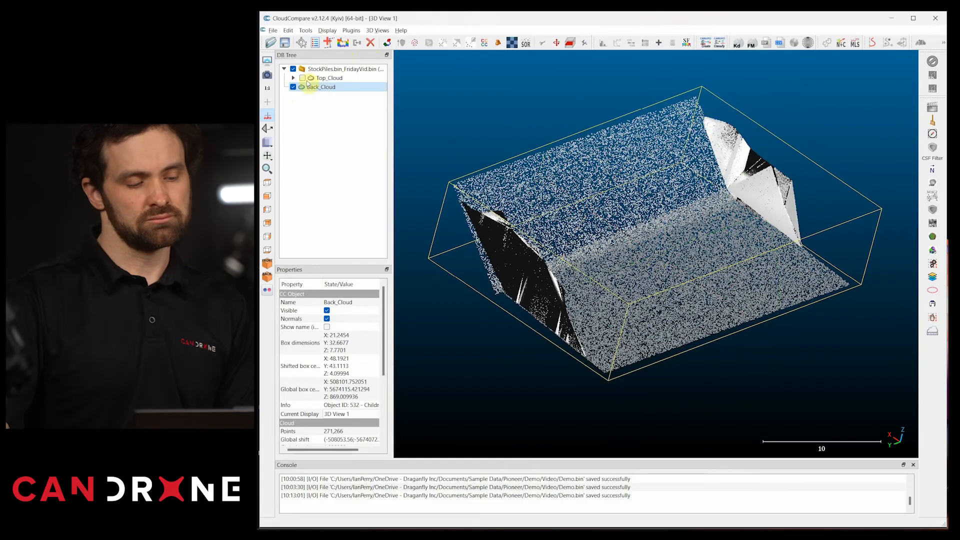
pyautogui.click(303, 78)
pyautogui.moveTo(654, 247); pyautogui.dragTo(701, 235)
pyautogui.click(303, 79)
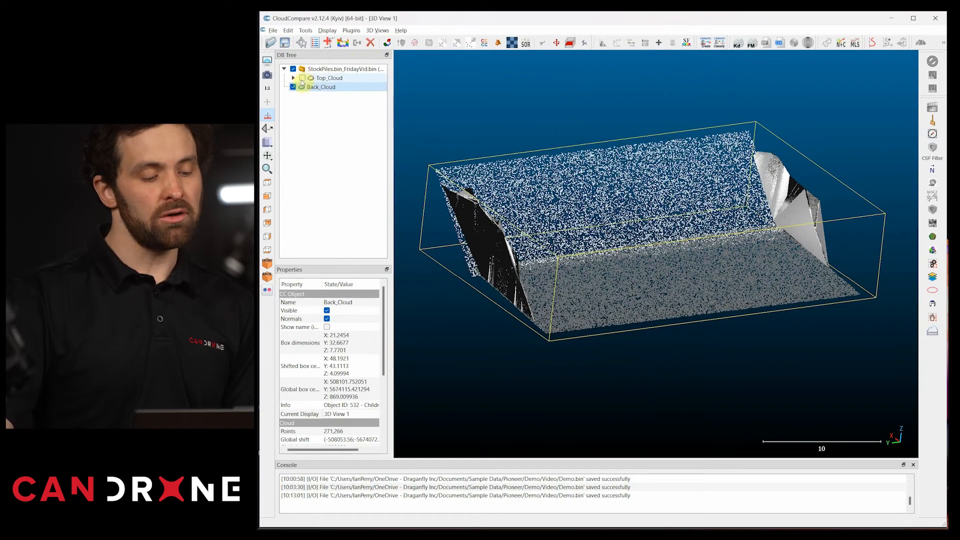
pyautogui.click(293, 87)
pyautogui.click(293, 88)
# Show Top_Cloud and examine from several angles how it sits over the merged base cloud.
pyautogui.click(302, 78)
pyautogui.moveTo(617, 229); pyautogui.dragTo(694, 329)
pyautogui.moveTo(442, 151); pyautogui.dragTo(746, 273)
pyautogui.moveTo(745, 272); pyautogui.dragTo(640, 212, button='right')
pyautogui.moveTo(640, 212); pyautogui.dragTo(682, 197)
pyautogui.moveTo(682, 197); pyautogui.dragTo(652, 223, button='right')
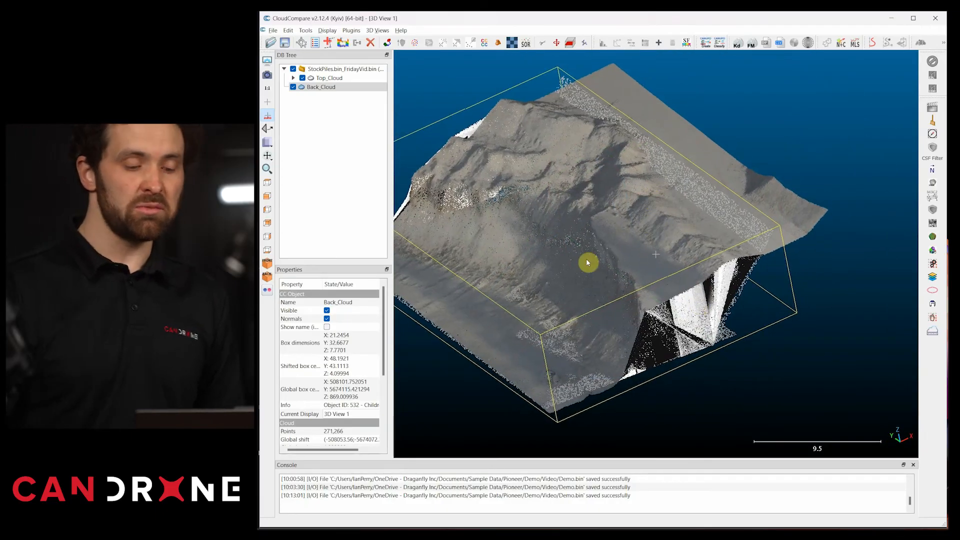
pyautogui.moveTo(572, 248); pyautogui.dragTo(652, 234)
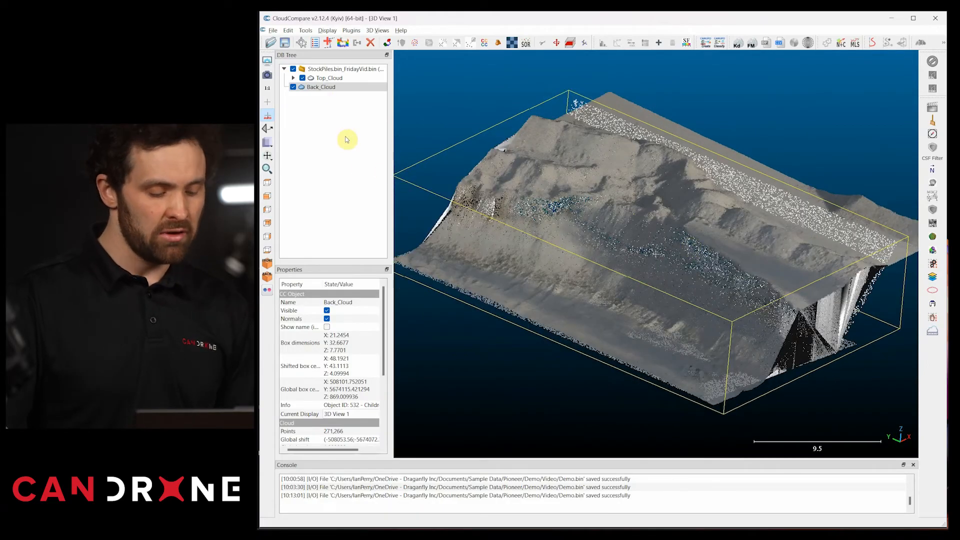
# Start a 2.5D volume computation between Top_Cloud and the merged Back_Cloud, and move its dialog clear of the model.
pyautogui.keyDown('ctrl'); pyautogui.click(317, 79); pyautogui.keyUp('ctrl')
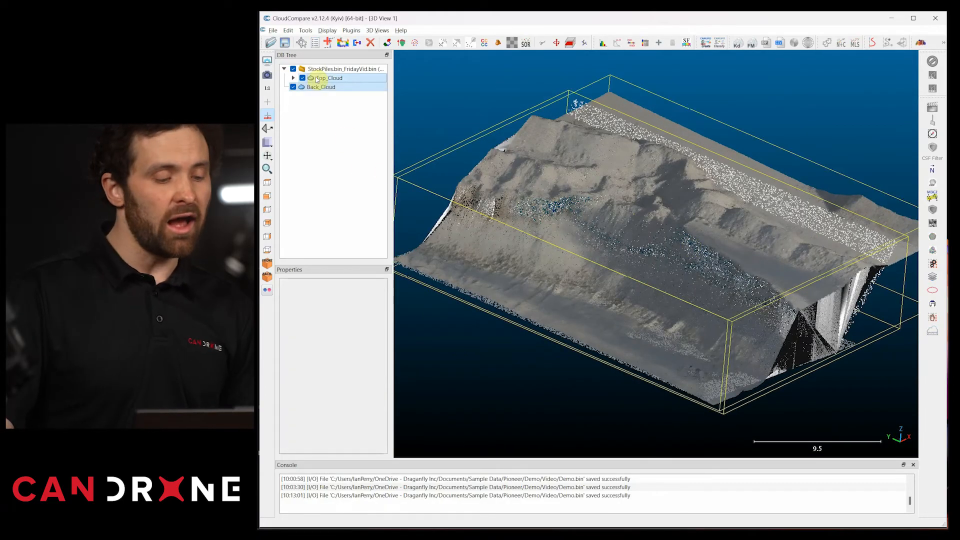
pyautogui.click(304, 31)
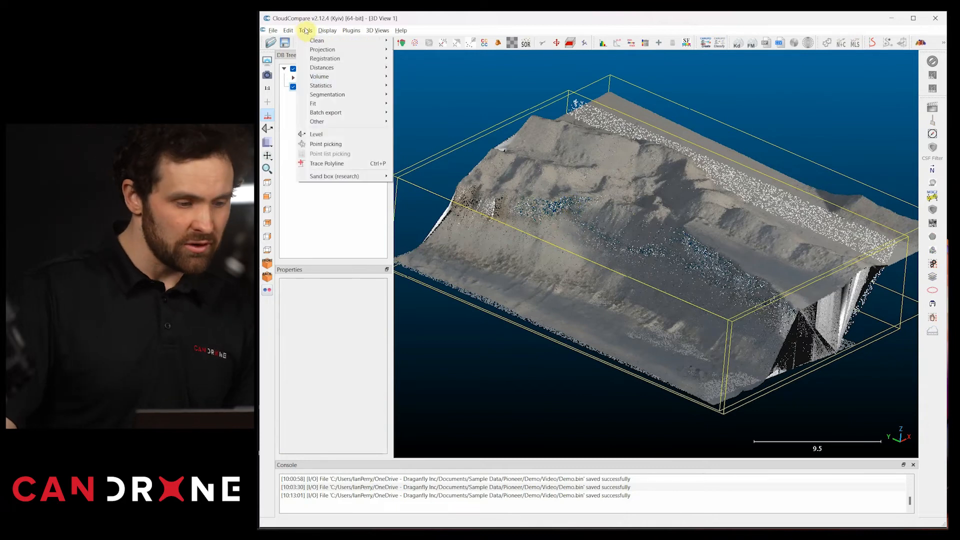
pyautogui.moveTo(326, 76)
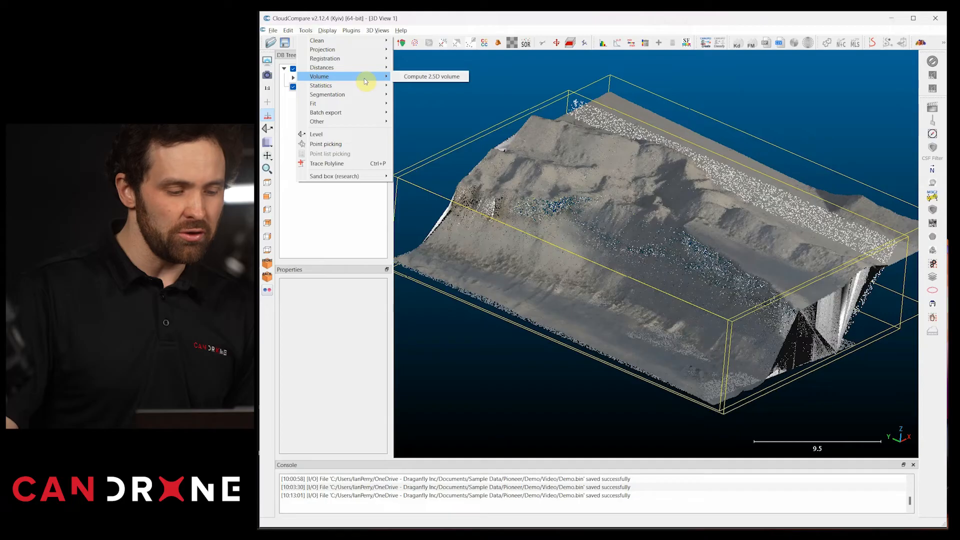
pyautogui.click(405, 78)
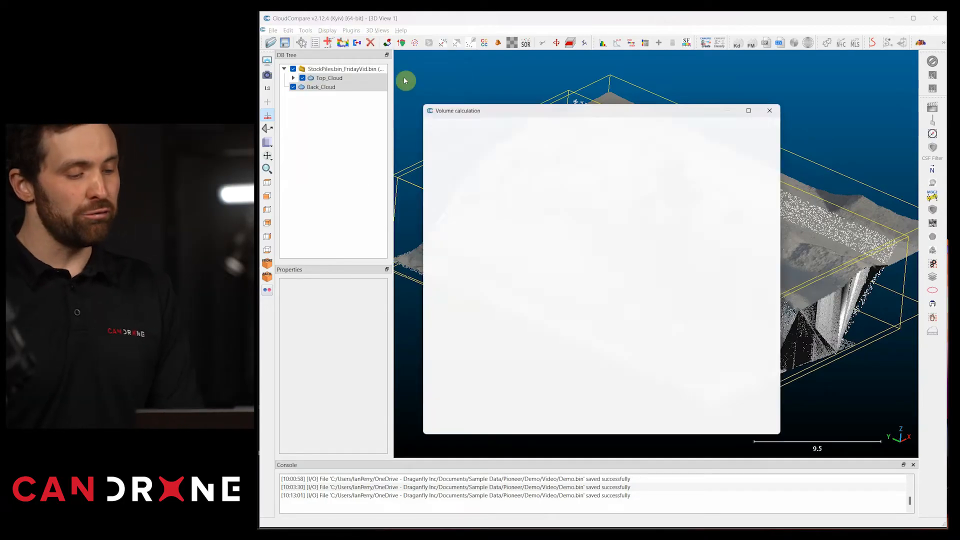
pyautogui.moveTo(651, 108); pyautogui.dragTo(791, 85)
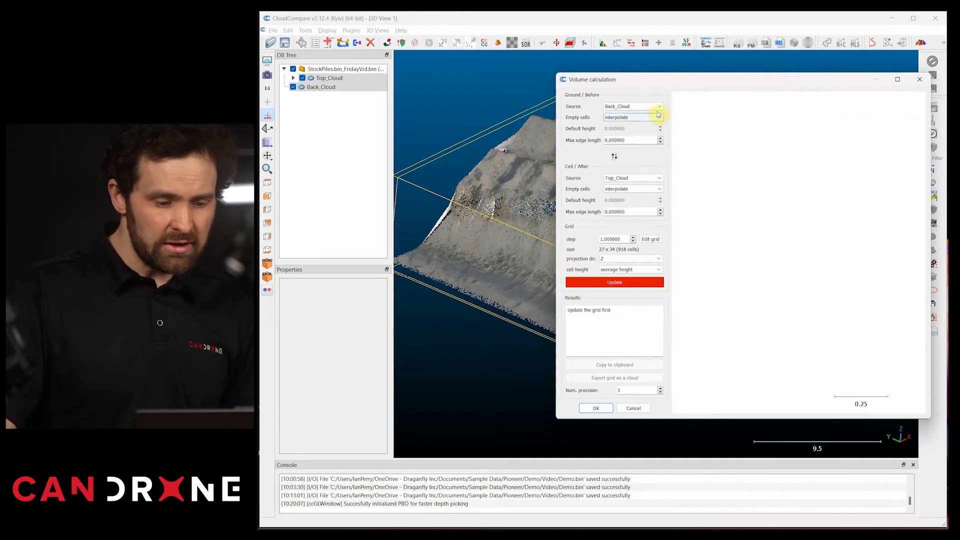
pyautogui.moveTo(730, 80); pyautogui.dragTo(952, 60)
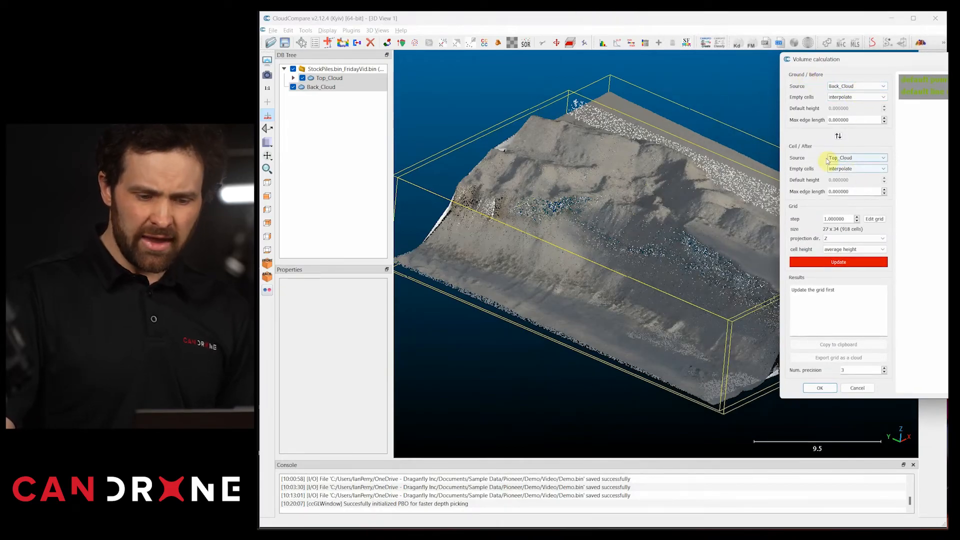
# Compute the volume with Back_Cloud as ground, Top_Cloud as ceiling, interpolated empty cells and a grid step of 1, then dismiss the dialog.
pyautogui.click(860, 158)
pyautogui.click(859, 158)
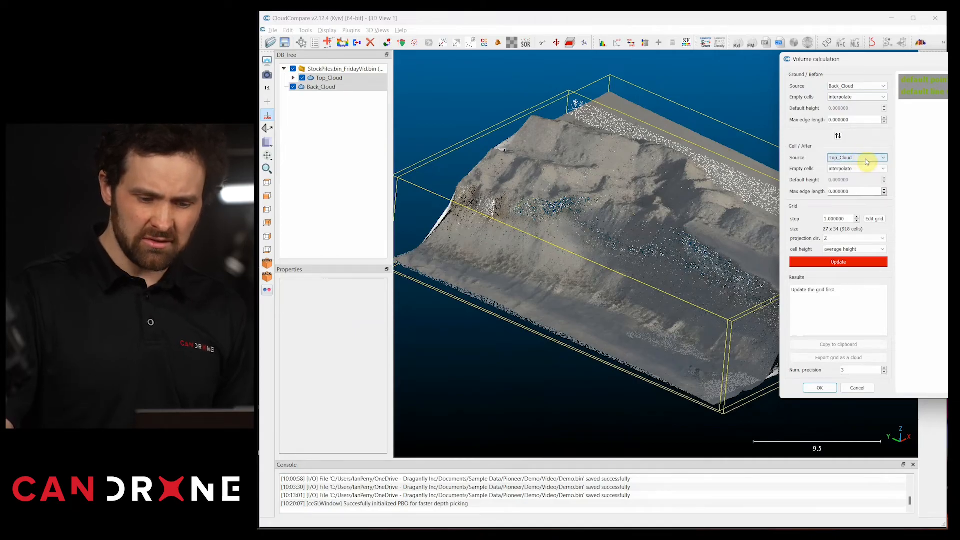
pyautogui.click(865, 98)
pyautogui.click(868, 97)
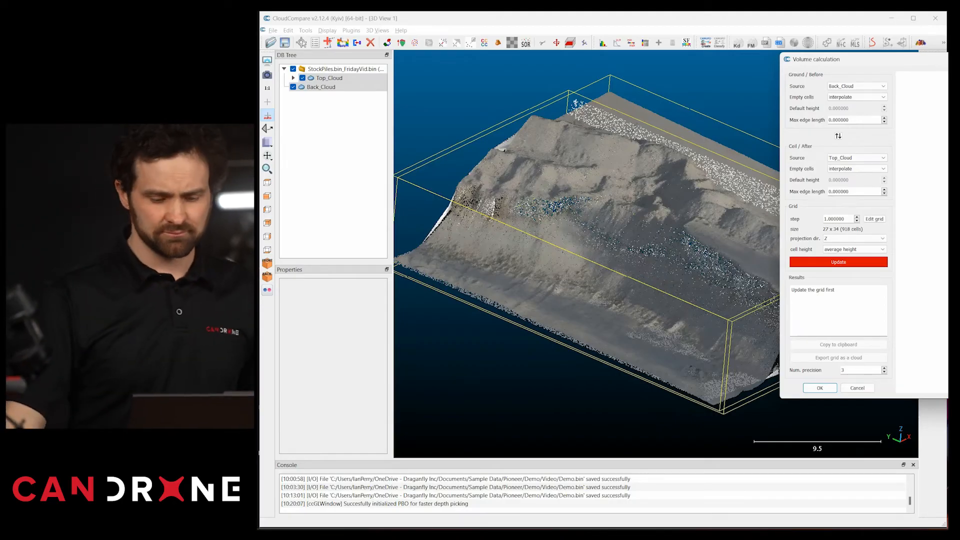
pyautogui.moveTo(890, 59); pyautogui.dragTo(942, 31)
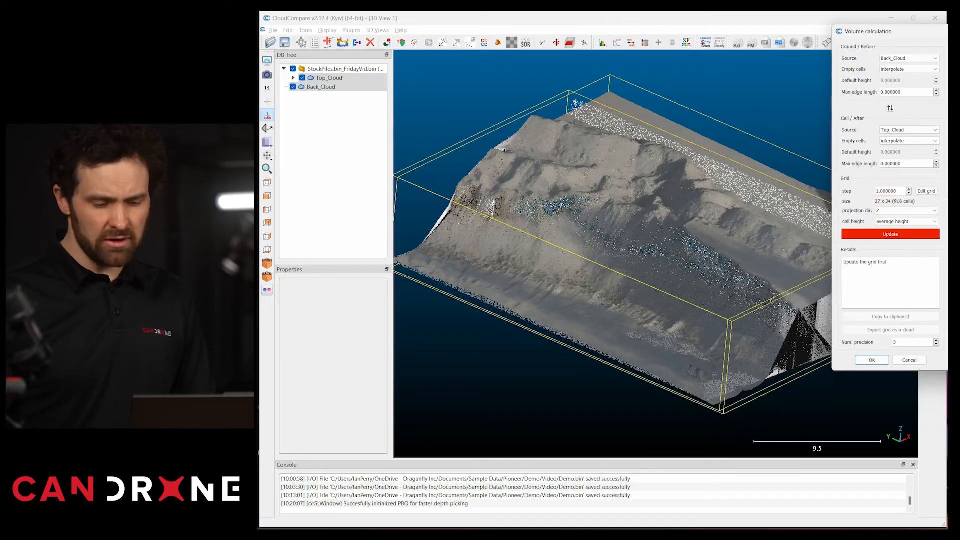
pyautogui.click(888, 235)
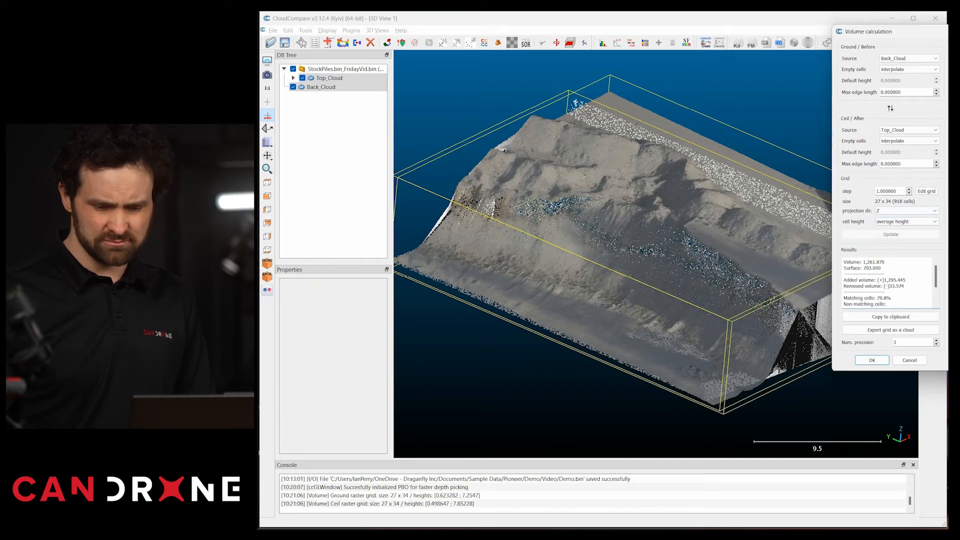
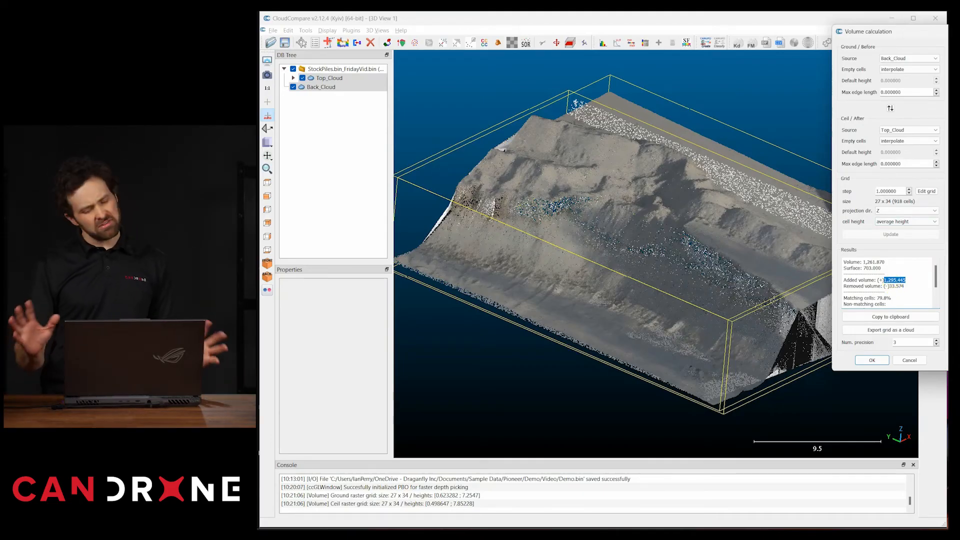
pyautogui.press('Escape')
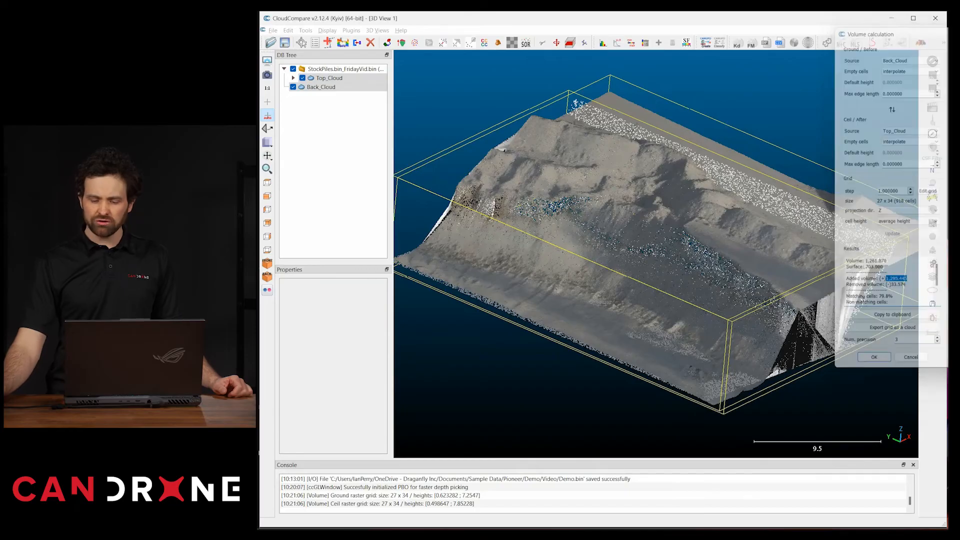
# Measure the point-to-point distance along the stockpile's back edge between the two side walls, and move the label onto the model.
pyautogui.moveTo(701, 221); pyautogui.dragTo(677, 248)
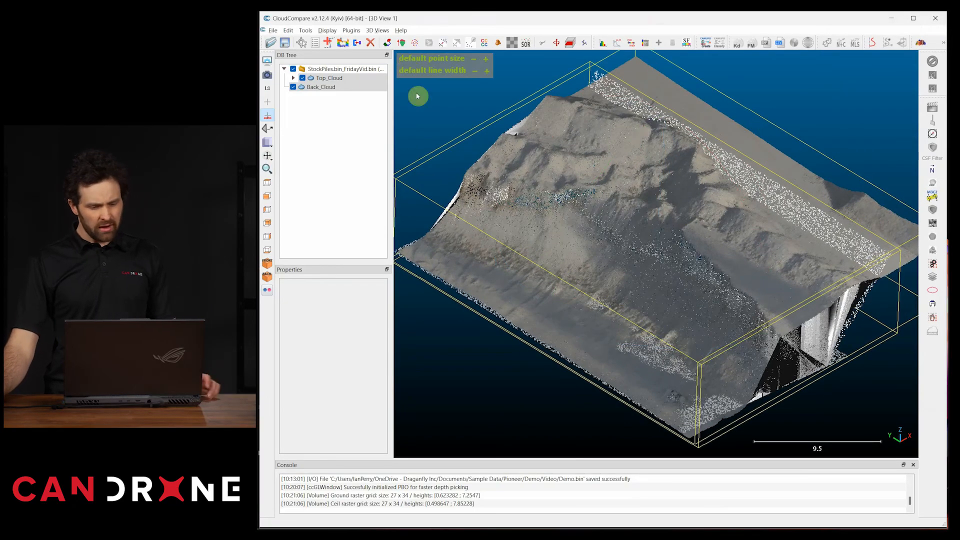
pyautogui.click(301, 44)
pyautogui.moveTo(682, 167); pyautogui.dragTo(667, 332)
pyautogui.click(847, 58)
pyautogui.moveTo(725, 214); pyautogui.dragTo(924, 172)
pyautogui.click(894, 146)
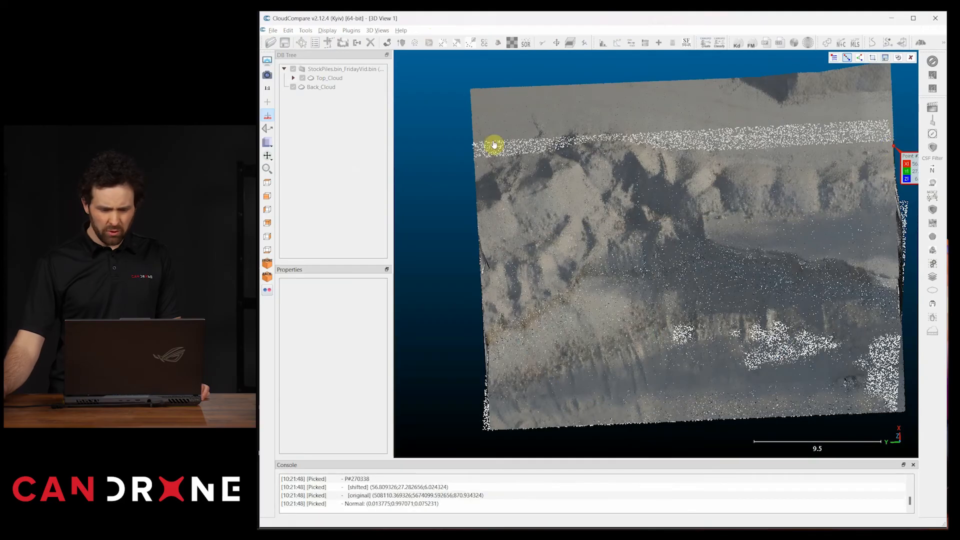
pyautogui.click(477, 168)
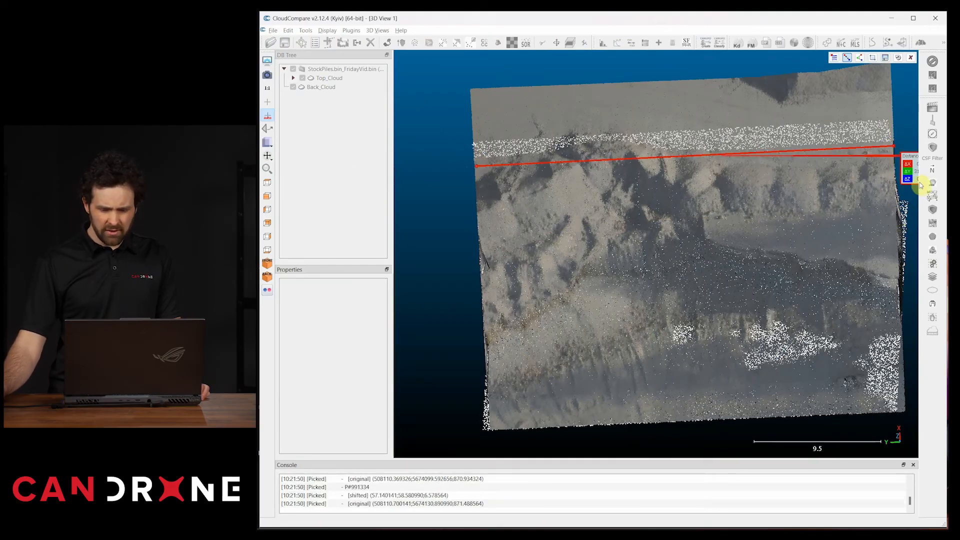
pyautogui.moveTo(911, 176); pyautogui.dragTo(793, 225)
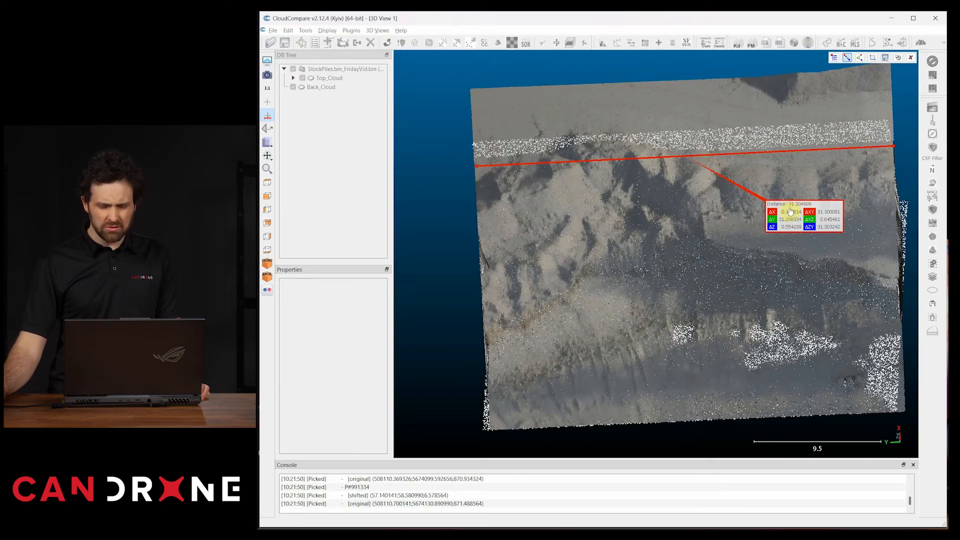
# Measure the height of the open side wall from its upper edge to its bottom back corner.
pyautogui.moveTo(802, 199); pyautogui.dragTo(653, 299)
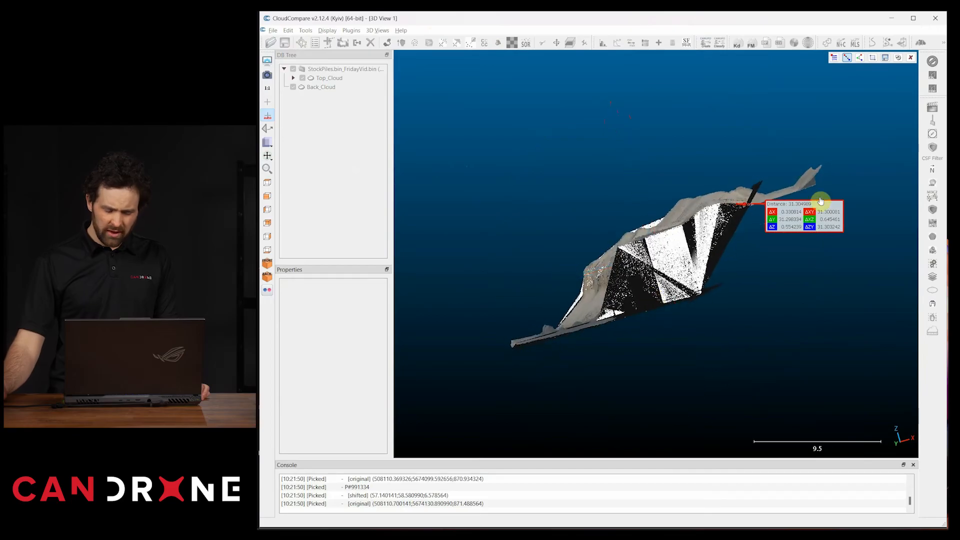
pyautogui.click(703, 214)
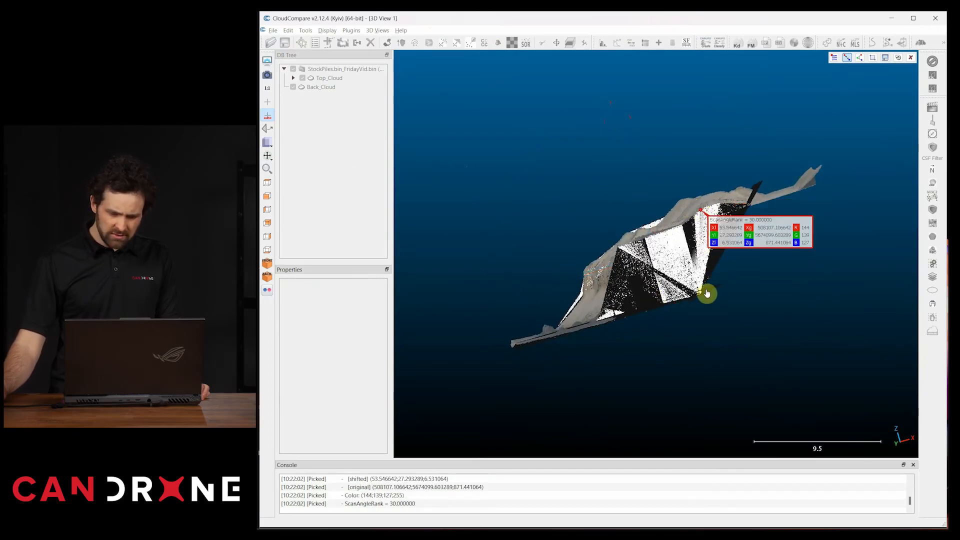
pyautogui.click(708, 294)
pyautogui.moveTo(708, 294)
pyautogui.mouseDown()
pyautogui.moveTo(727, 272)
pyautogui.moveTo(701, 298)
pyautogui.moveTo(707, 289)
pyautogui.mouseUp()
# Measure the side wall's width along its bottom edge, from the front corner to the back corner.
pyautogui.moveTo(685, 239); pyautogui.dragTo(690, 260)
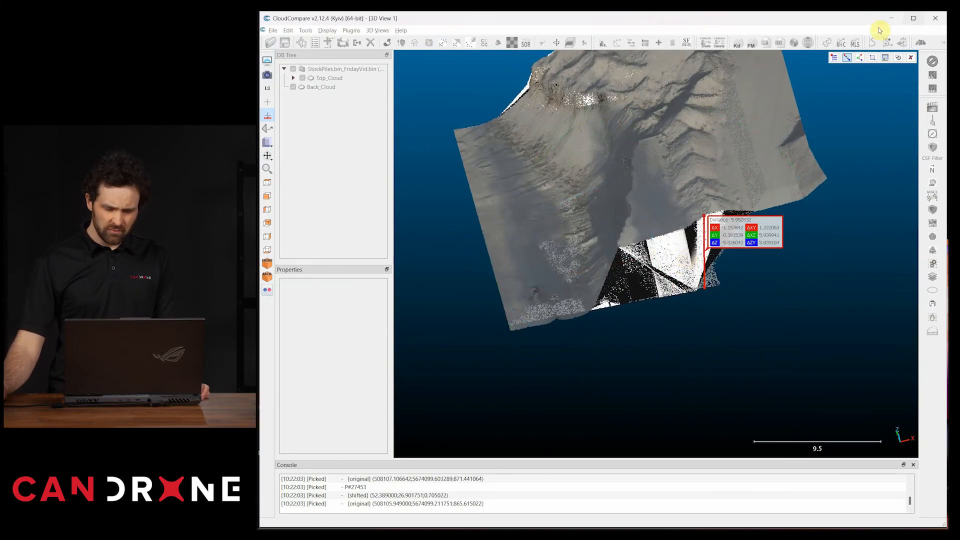
pyautogui.click(590, 311)
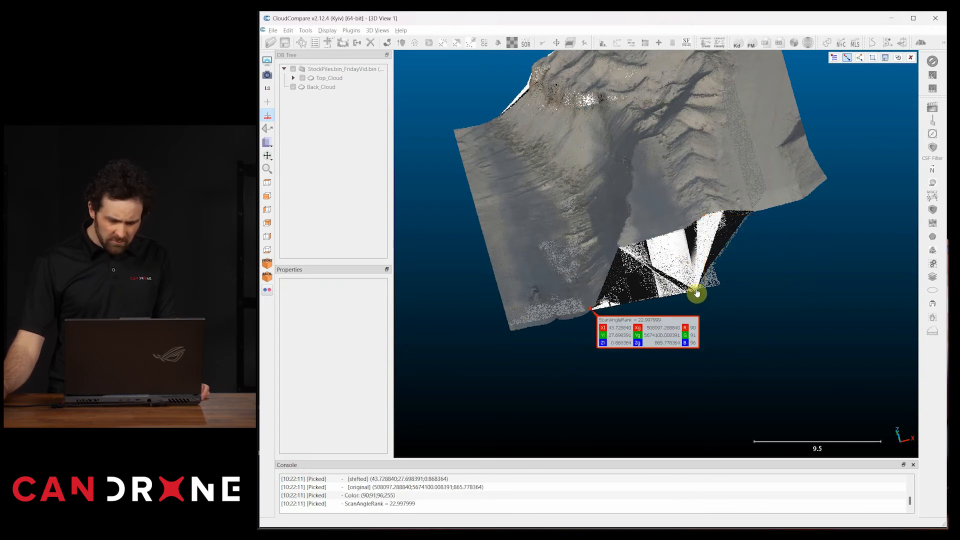
pyautogui.click(697, 293)
pyautogui.moveTo(695, 298); pyautogui.dragTo(628, 275)
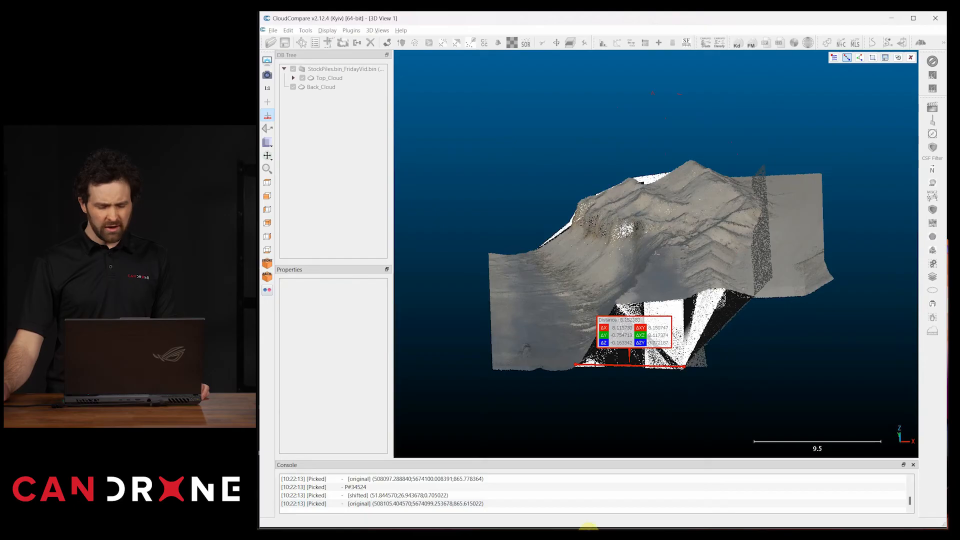
# Switch to Calculator, multiply 40 by 31 as a rough volume check, and close it.
pyautogui.press('super')
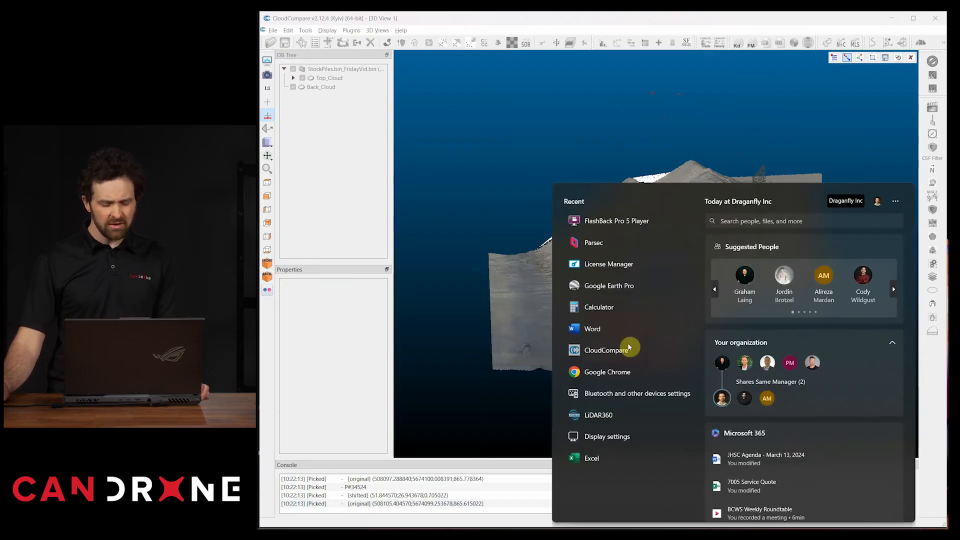
pyautogui.write('cal')
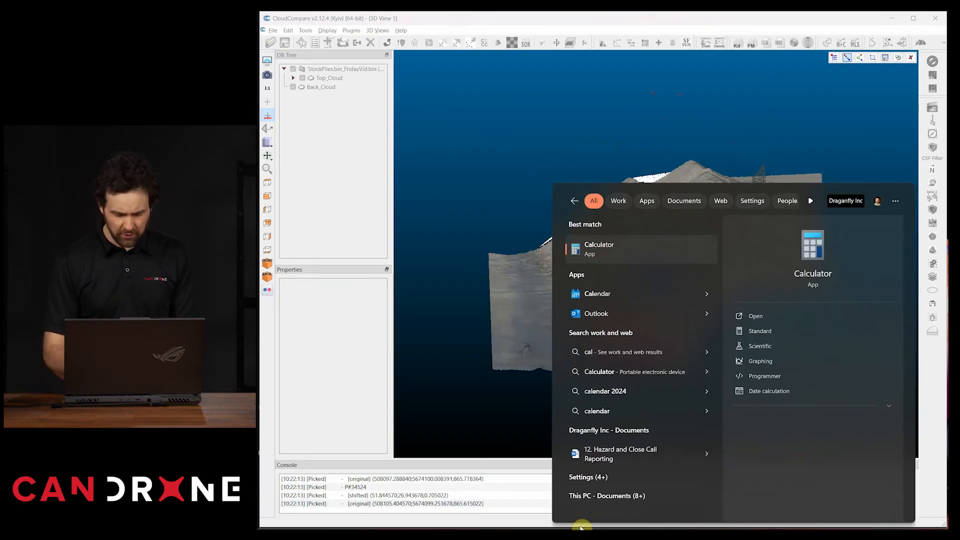
pyautogui.click(608, 255)
pyautogui.moveTo(491, 156); pyautogui.dragTo(445, 98)
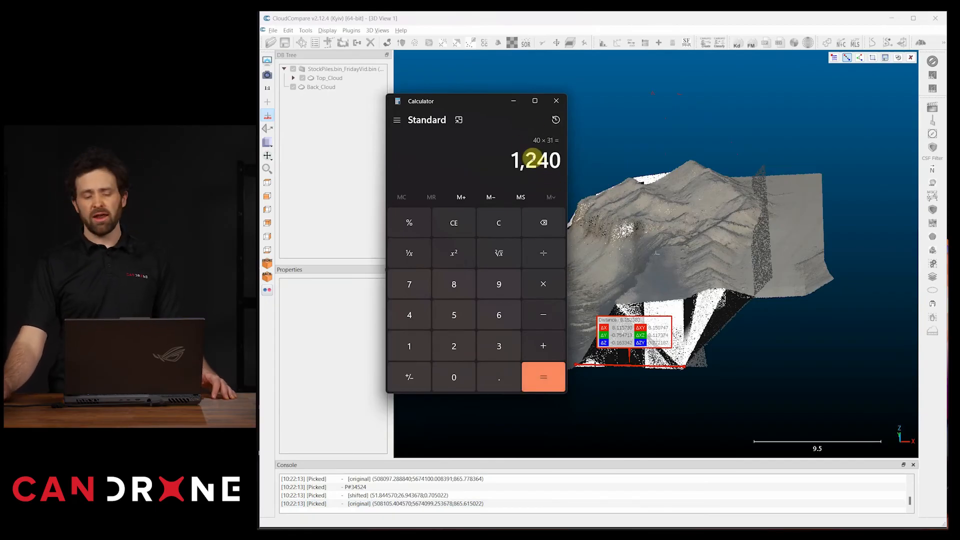
pyautogui.click(556, 101)
# Leave point picking and view the stockpile over its merged base from the open side wall.
pyautogui.moveTo(579, 180); pyautogui.dragTo(705, 286)
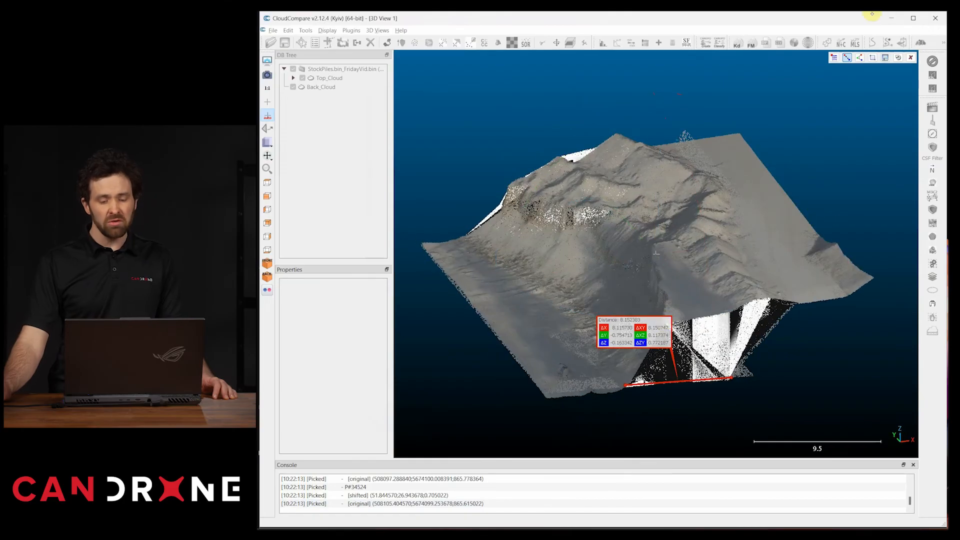
pyautogui.click(911, 57)
pyautogui.moveTo(797, 137); pyautogui.dragTo(536, 150)
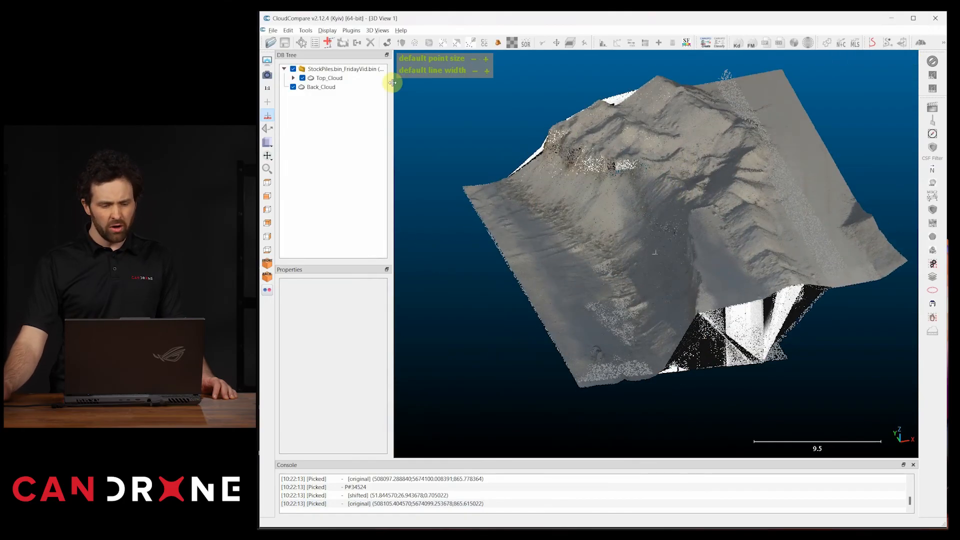
# Compute the 2.5D volume with Back_Cloud as the ground and Top_Cloud as the ceiling at a grid step of 1, and close the calculation.
pyautogui.click(329, 79)
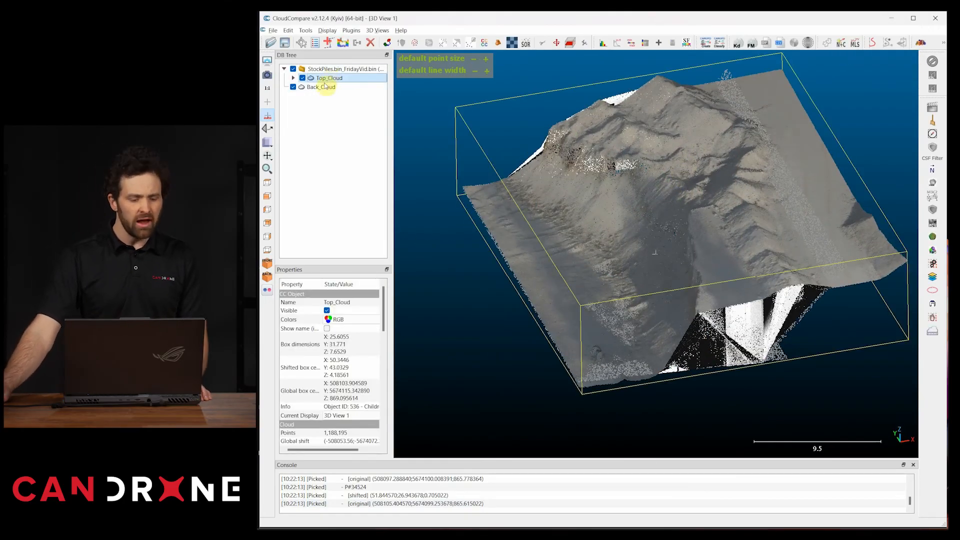
pyautogui.keyDown('ctrl'); pyautogui.click(322, 88); pyautogui.keyUp('ctrl')
pyautogui.click(305, 30)
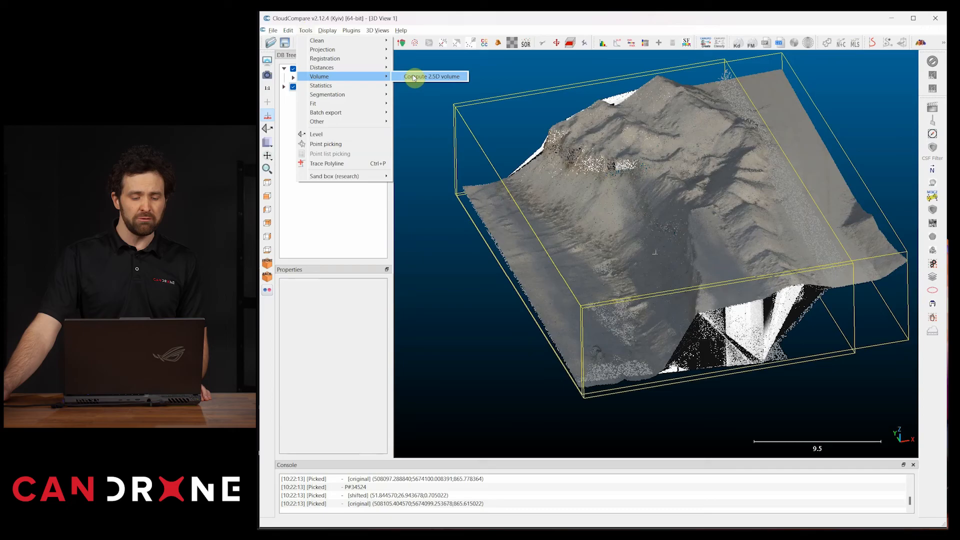
pyautogui.click(414, 78)
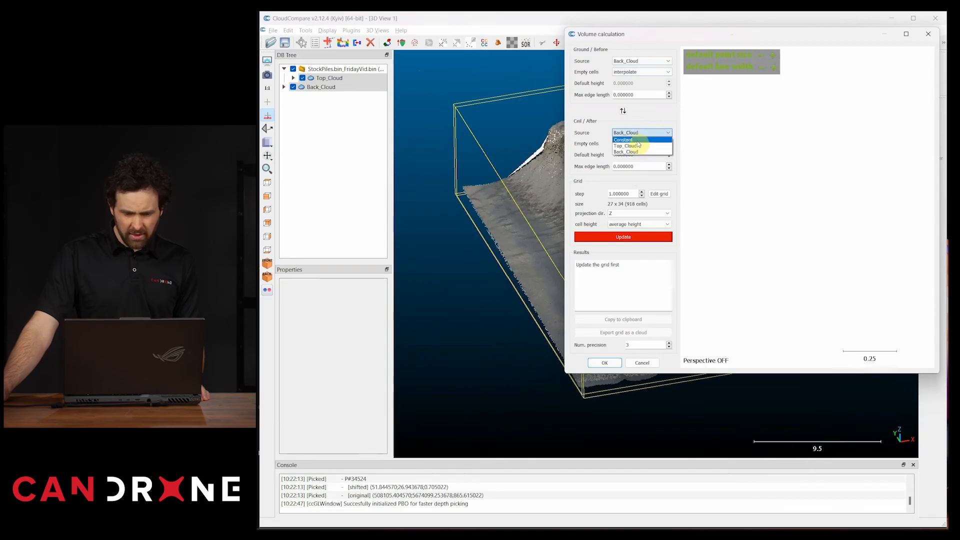
pyautogui.click(636, 147)
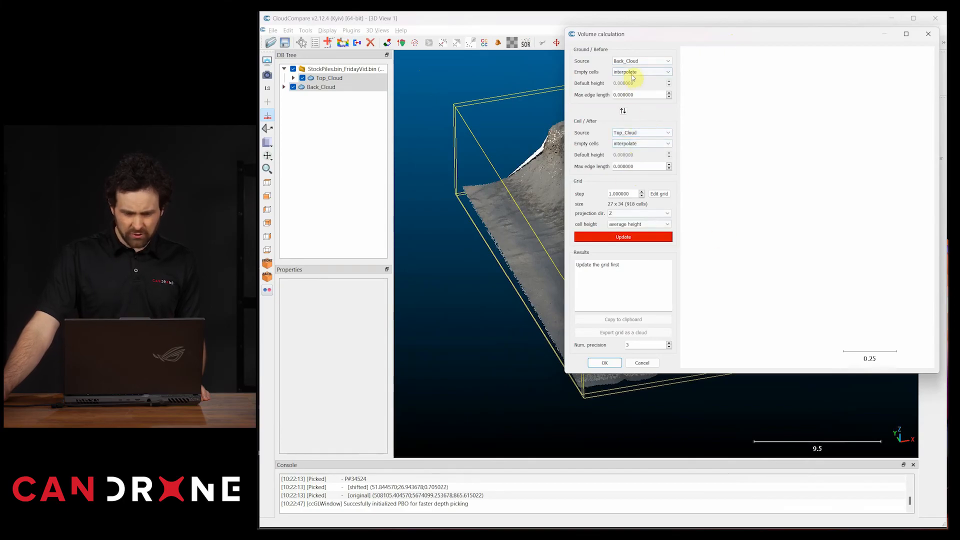
pyautogui.click(621, 238)
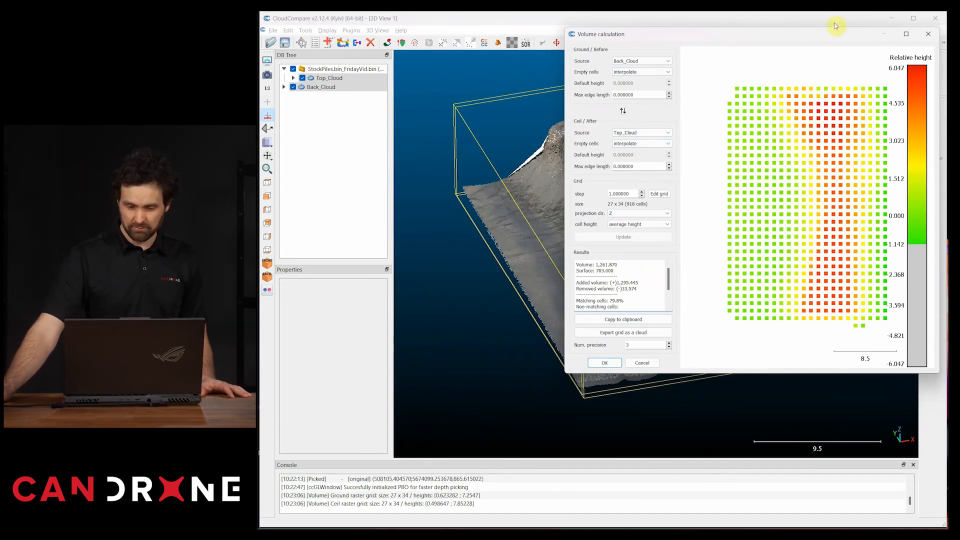
pyautogui.moveTo(817, 36); pyautogui.dragTo(766, 47)
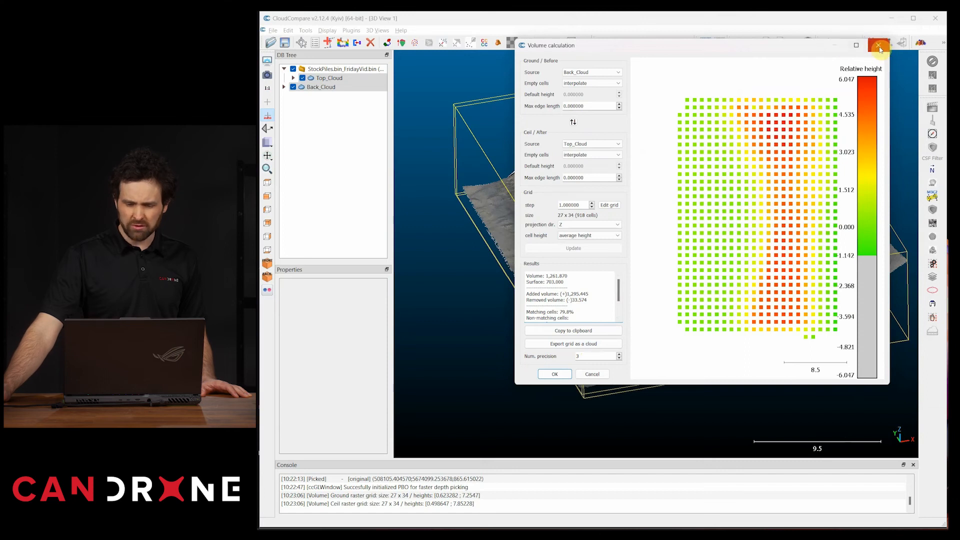
pyautogui.click(879, 45)
# Hide Back_Cloud and examine the shape of Top_Cloud on its own from above and from the side.
pyautogui.moveTo(765, 174); pyautogui.dragTo(671, 242)
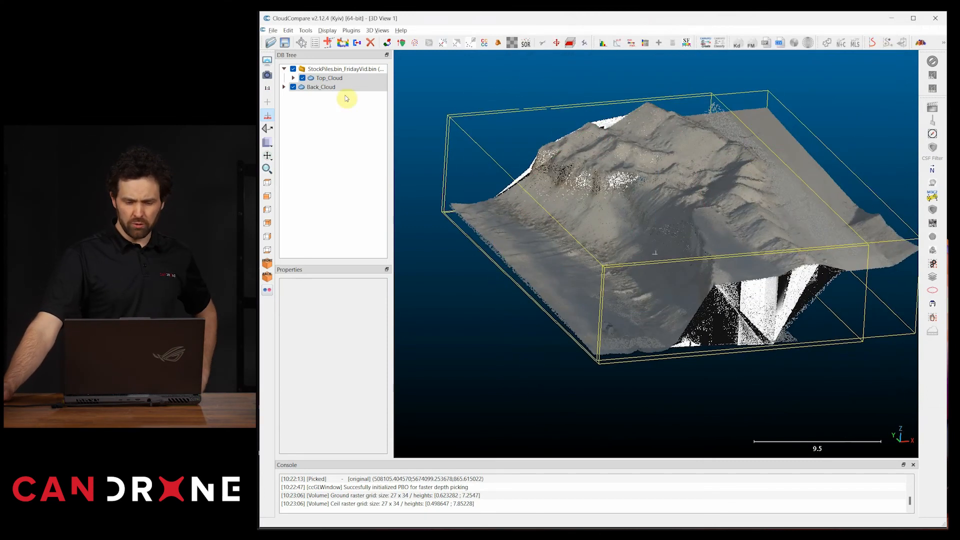
pyautogui.click(294, 87)
pyautogui.click(294, 87)
pyautogui.moveTo(741, 285); pyautogui.dragTo(651, 236)
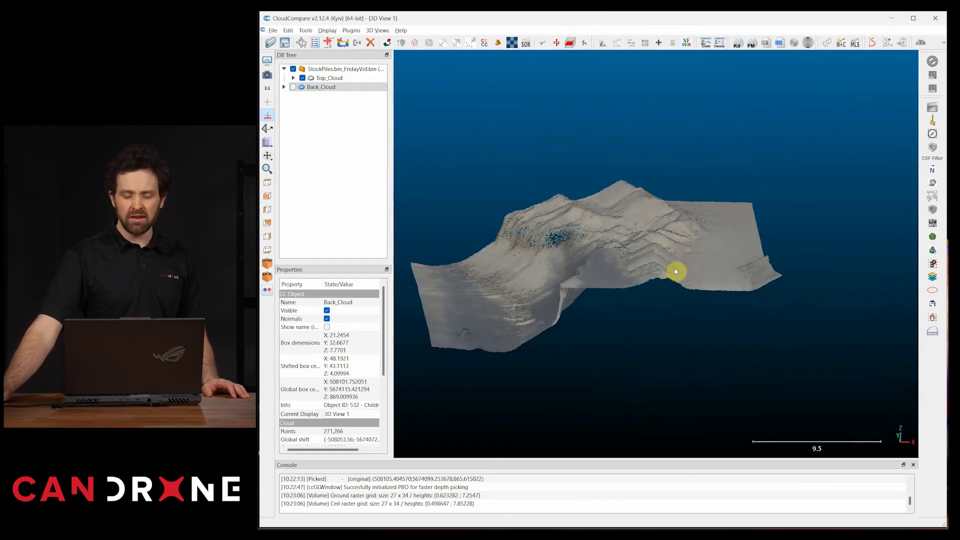
pyautogui.moveTo(612, 330); pyautogui.dragTo(662, 254)
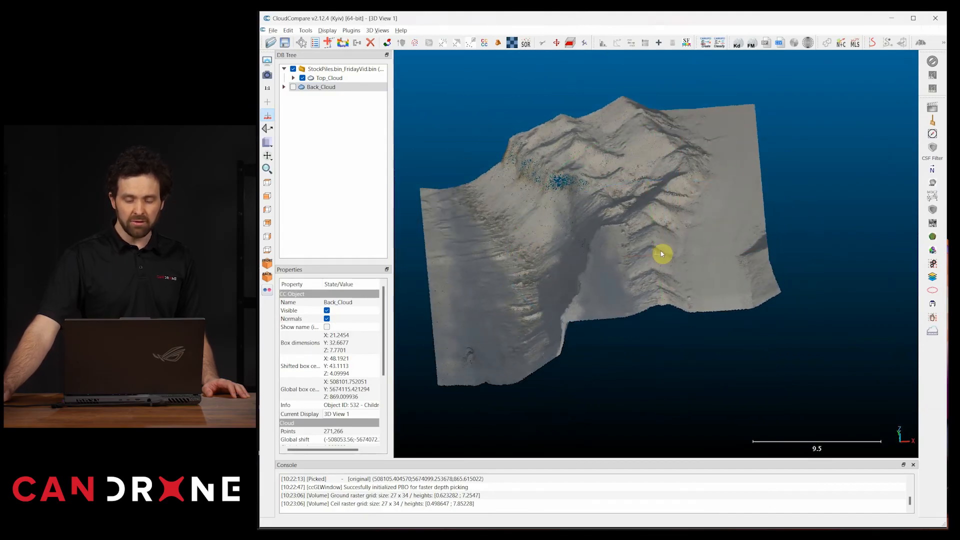
pyautogui.moveTo(527, 262); pyautogui.dragTo(649, 335)
pyautogui.moveTo(696, 314); pyautogui.dragTo(700, 245)
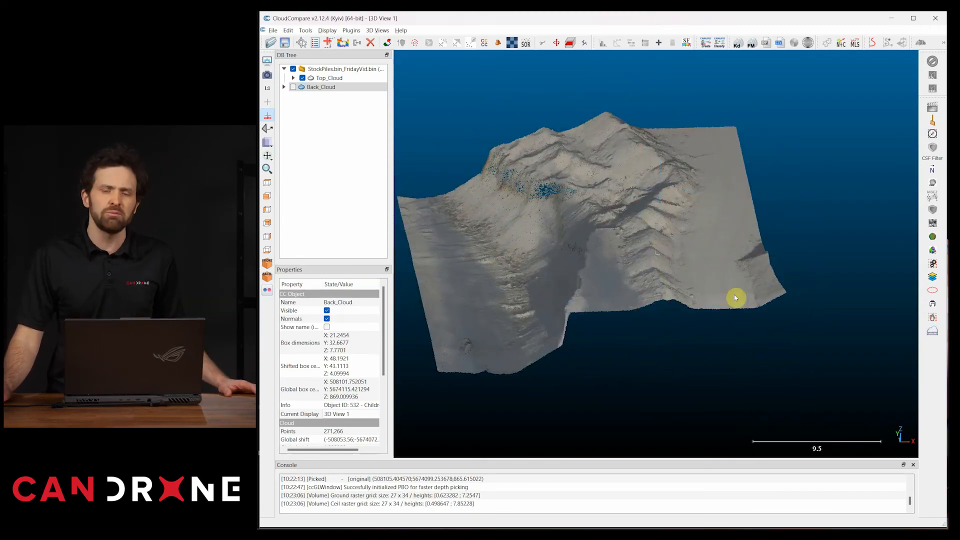
pyautogui.moveTo(673, 268); pyautogui.dragTo(750, 258)
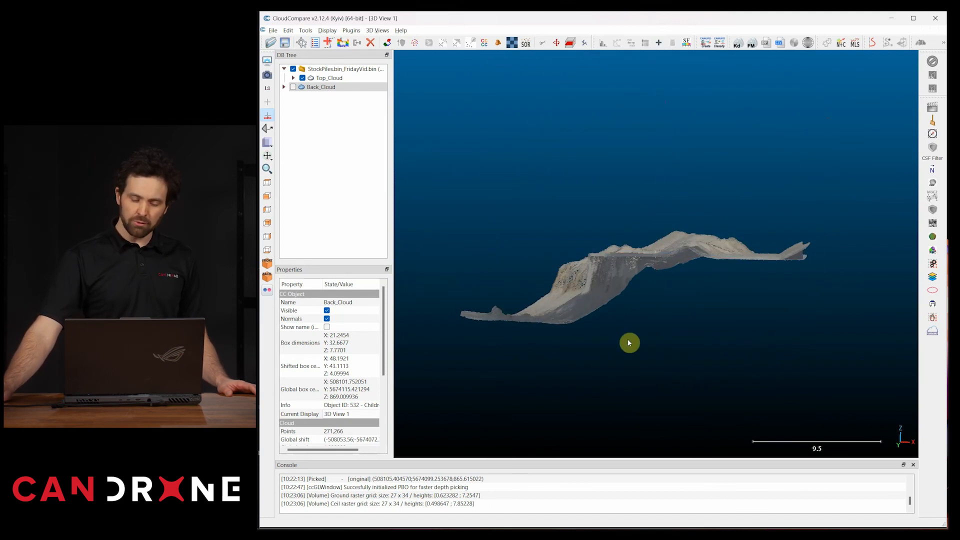
pyautogui.moveTo(696, 260); pyautogui.dragTo(635, 261)
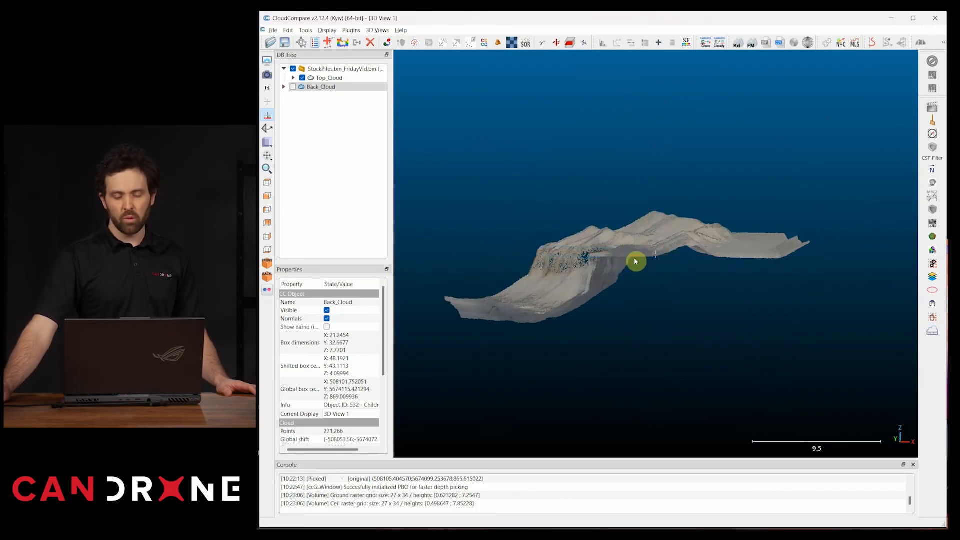
pyautogui.moveTo(685, 279); pyautogui.dragTo(650, 225)
# Show Back_Cloud again and view the stockpile surface together with its merged base from an oblique angle.
pyautogui.click(294, 87)
pyautogui.moveTo(496, 153); pyautogui.dragTo(691, 279)
pyautogui.moveTo(608, 206); pyautogui.dragTo(671, 255)
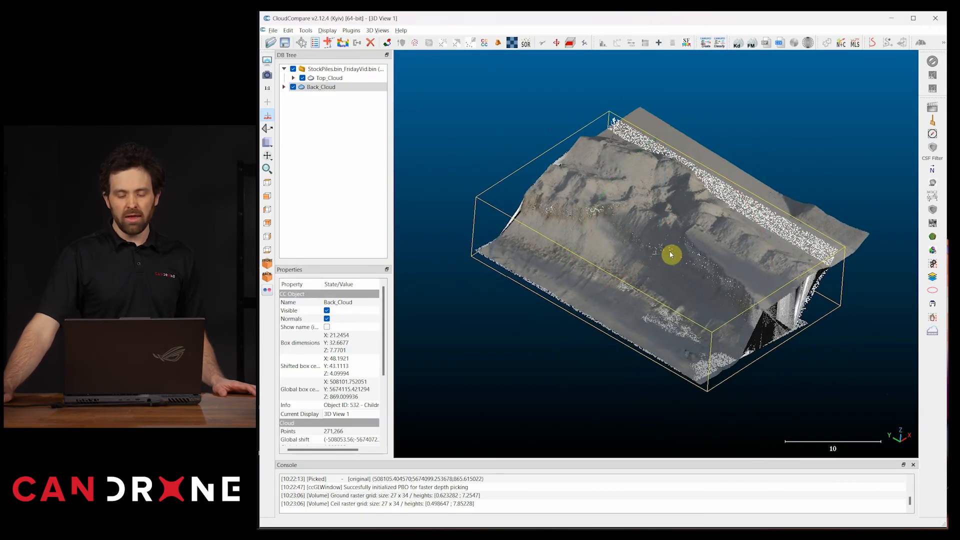